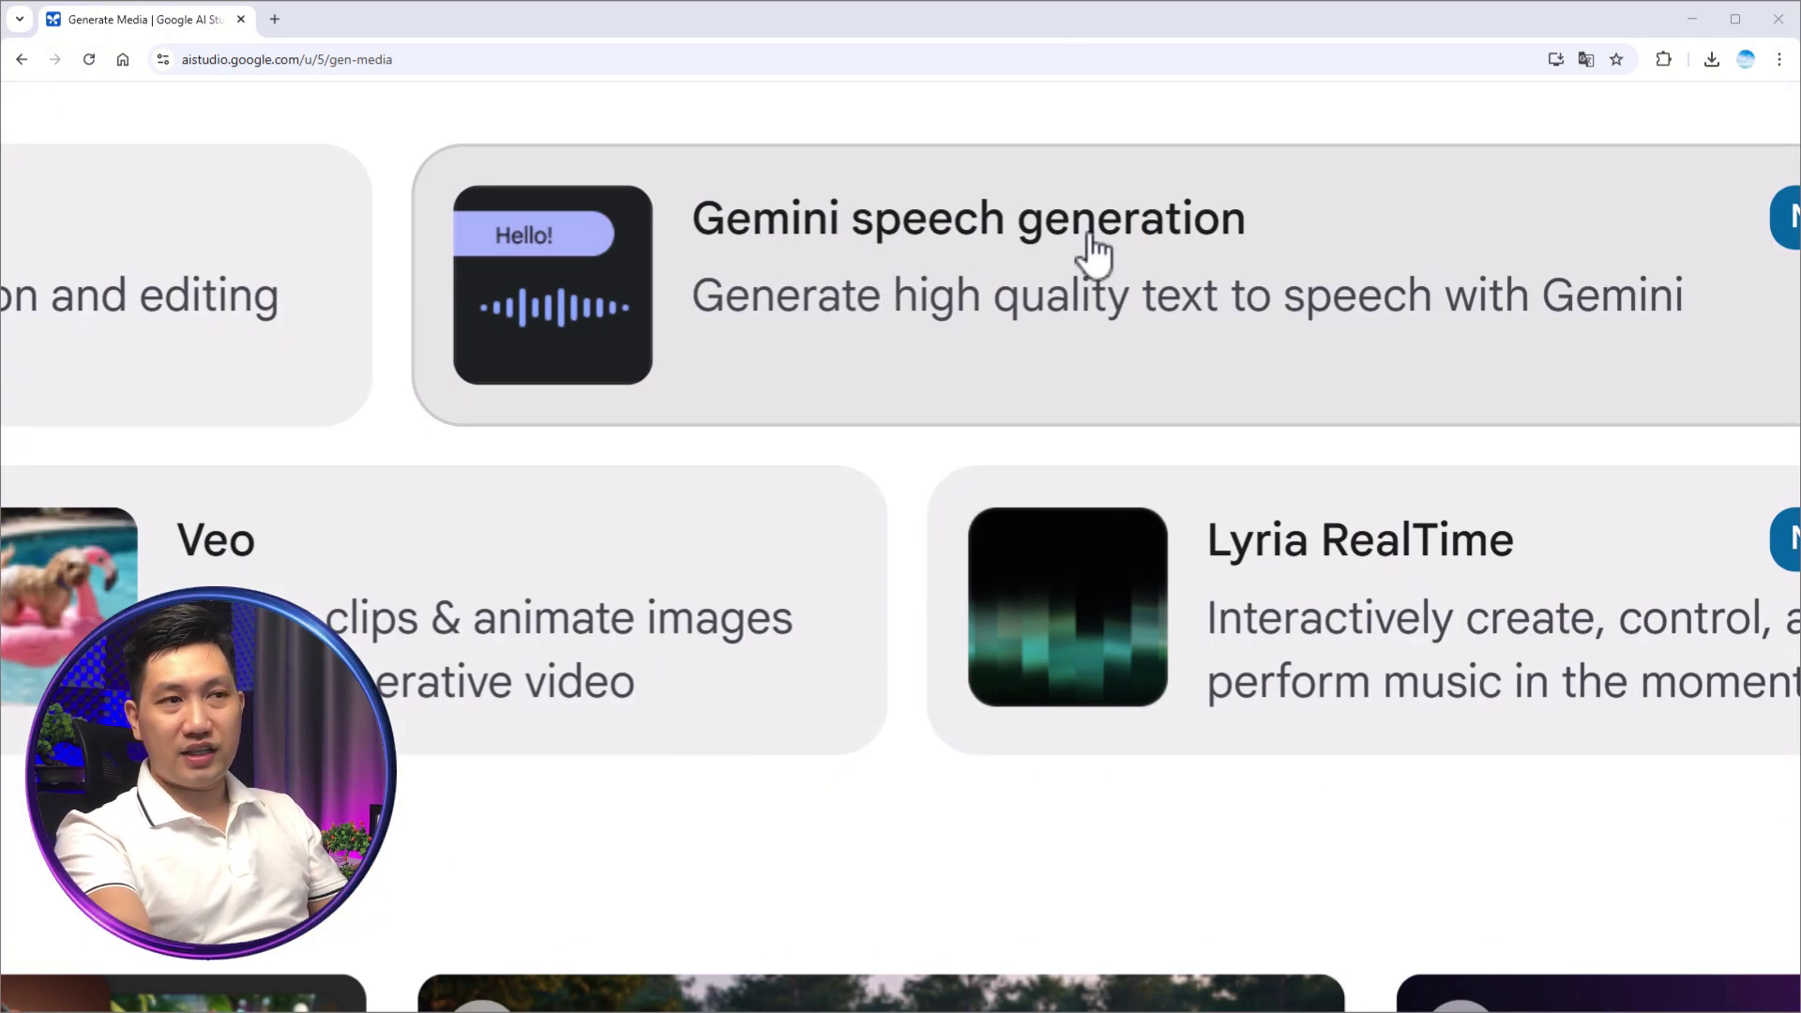
Step: Open Gemini speech generation, switch to single-speaker audio and choose the Gemini 2.5 Pro Preview TTS model
click(1210, 314)
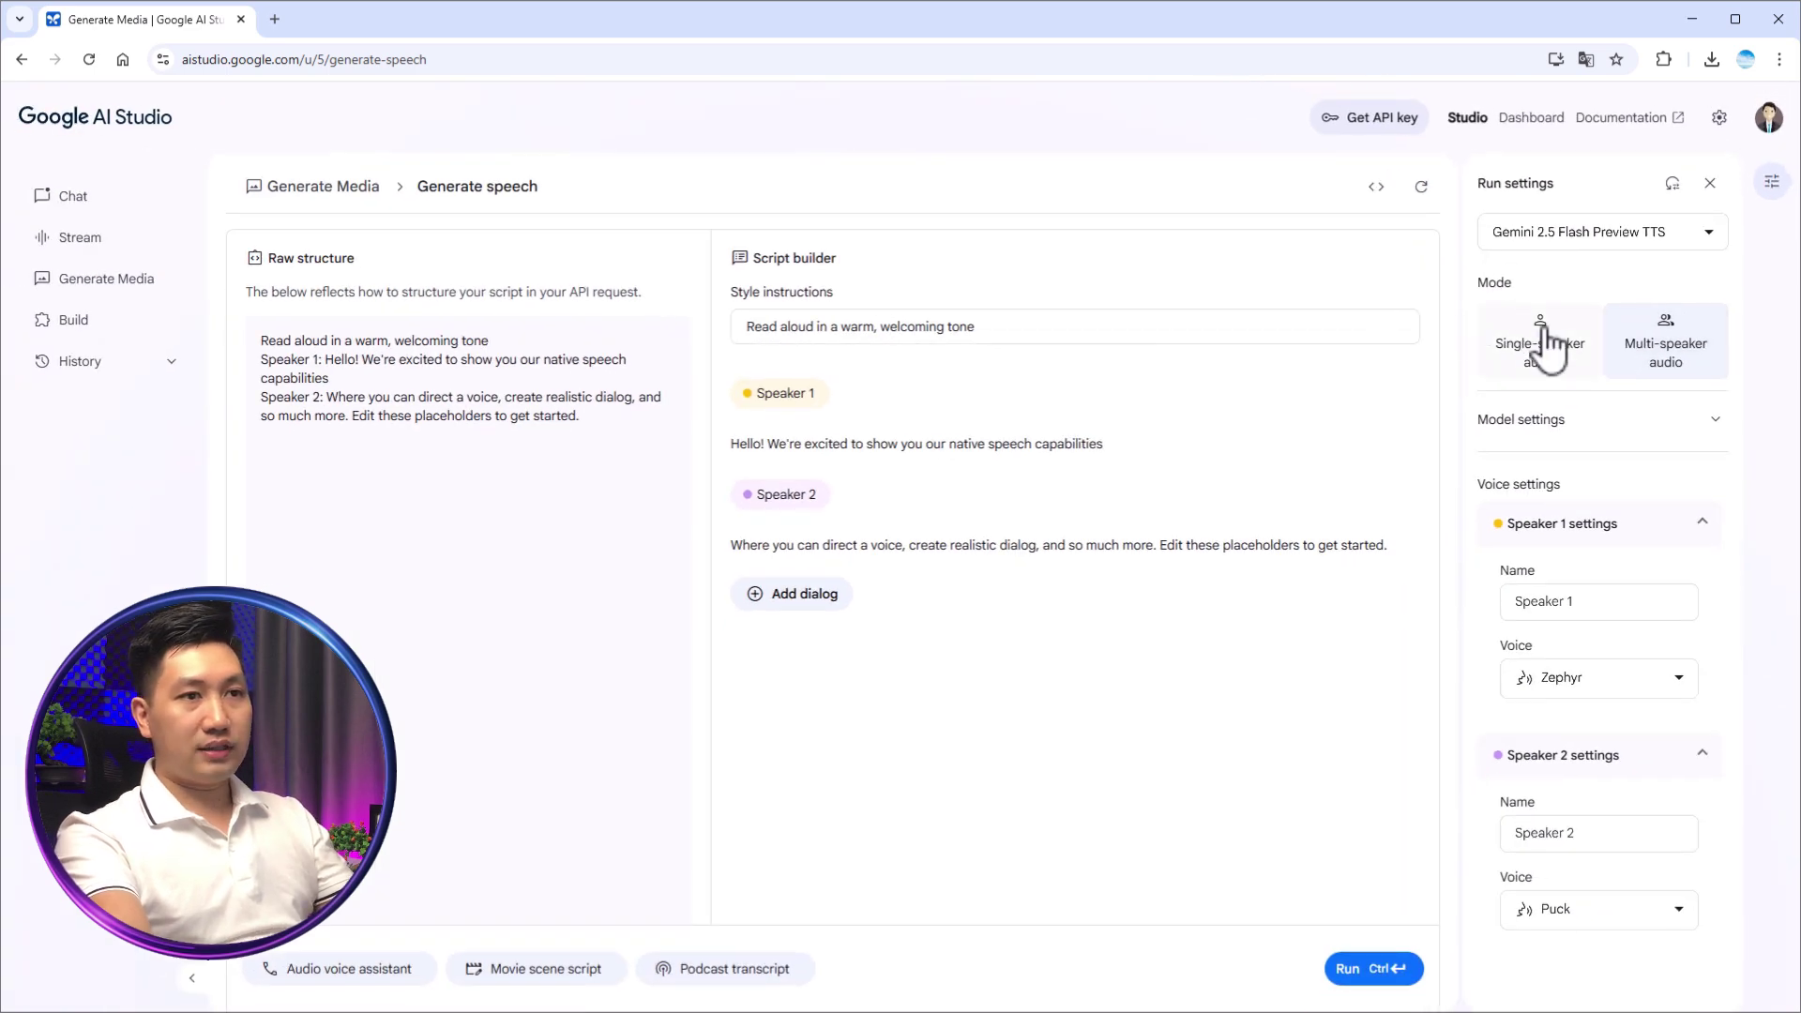
click(1543, 346)
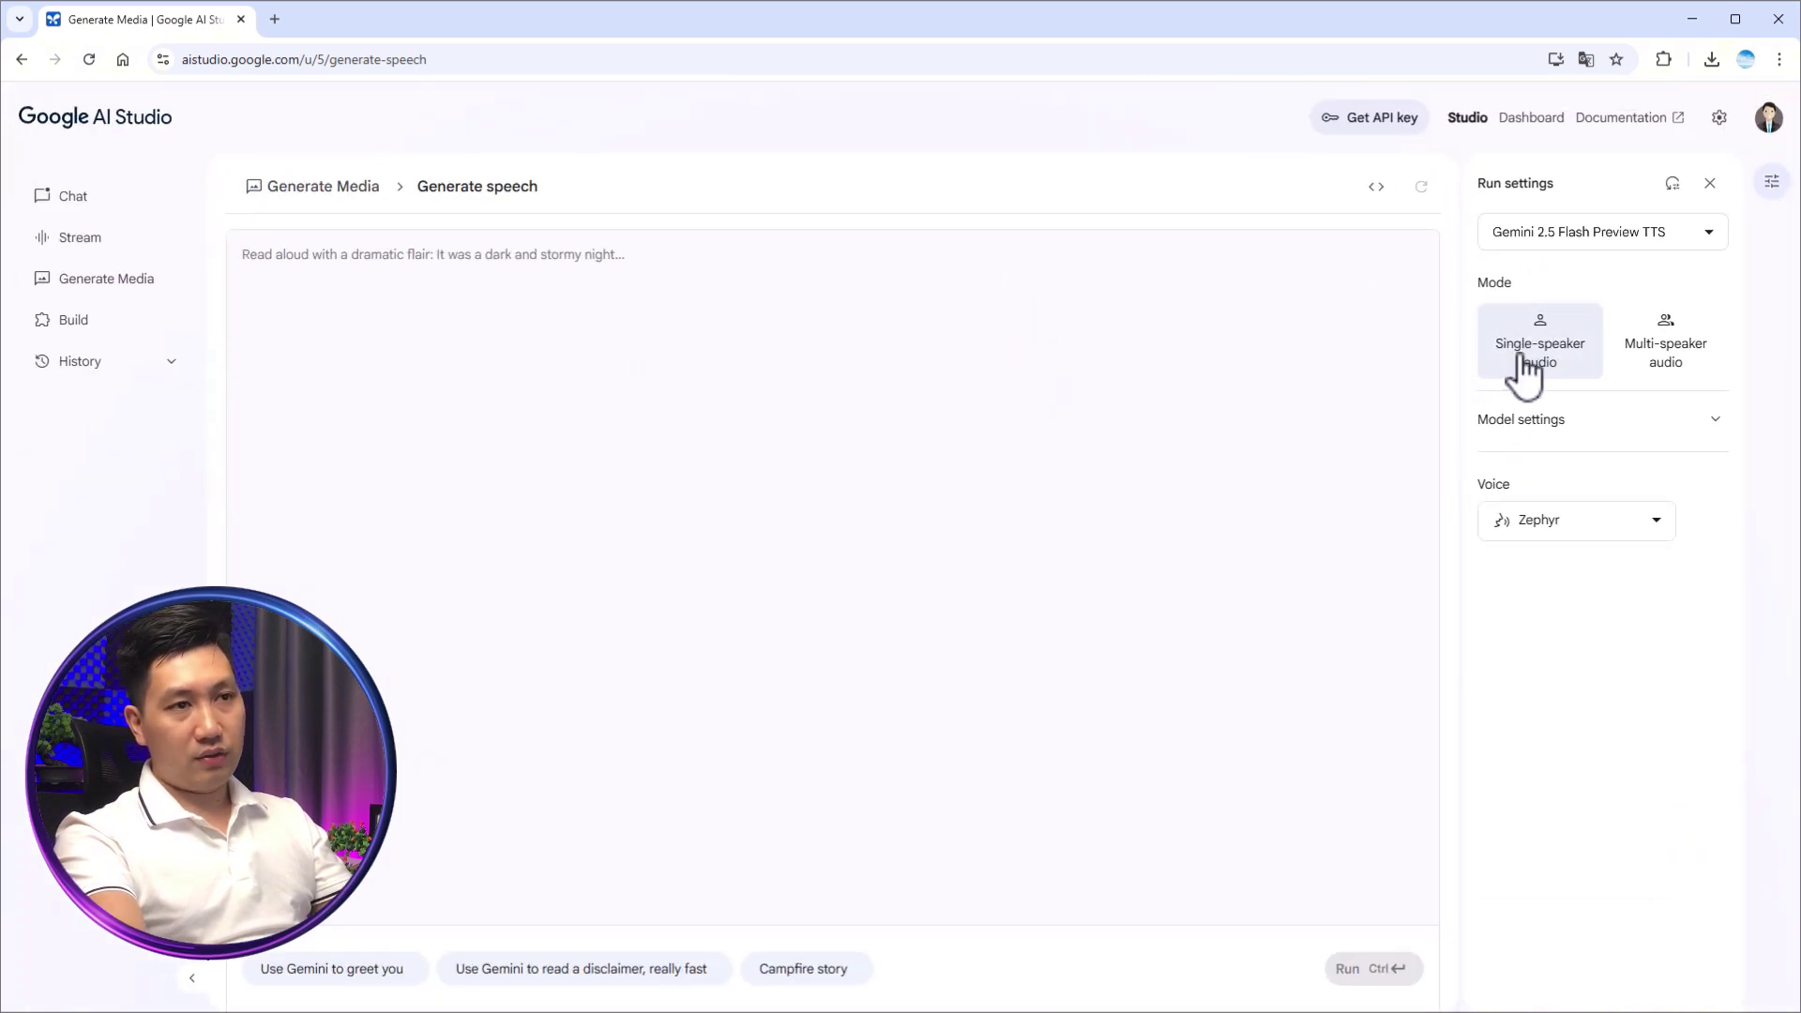
click(1606, 246)
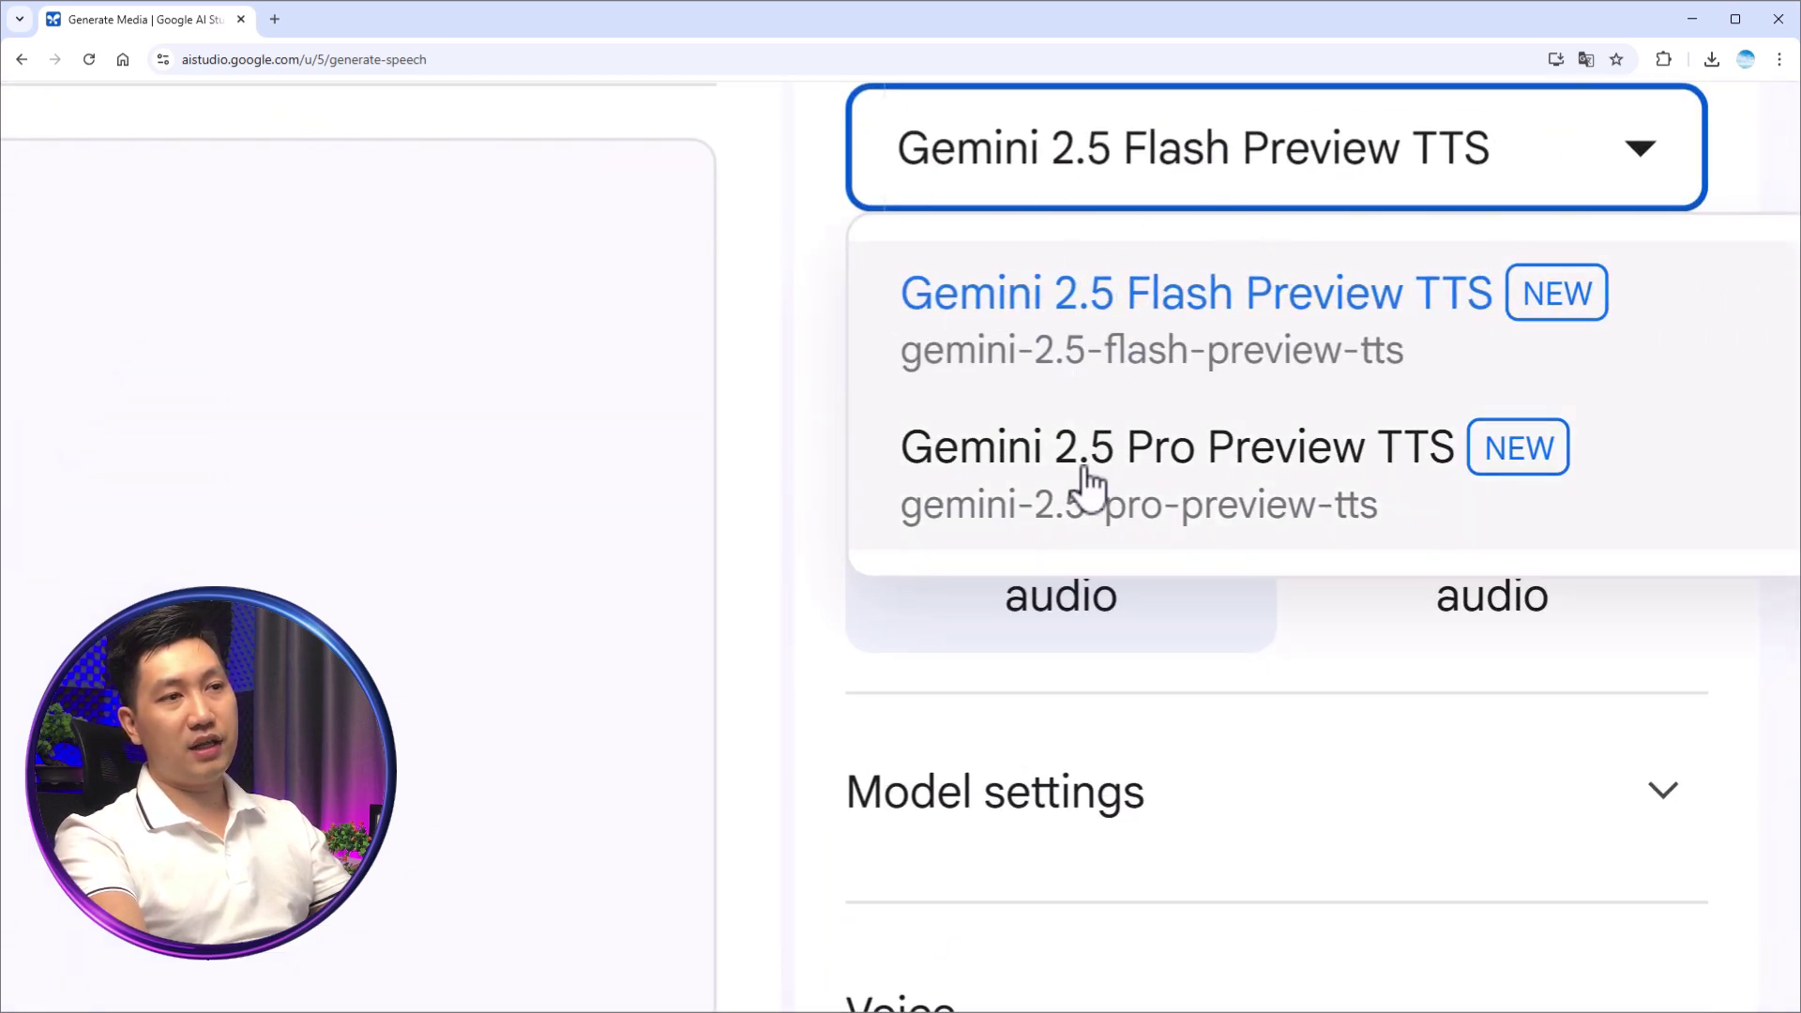
click(1247, 483)
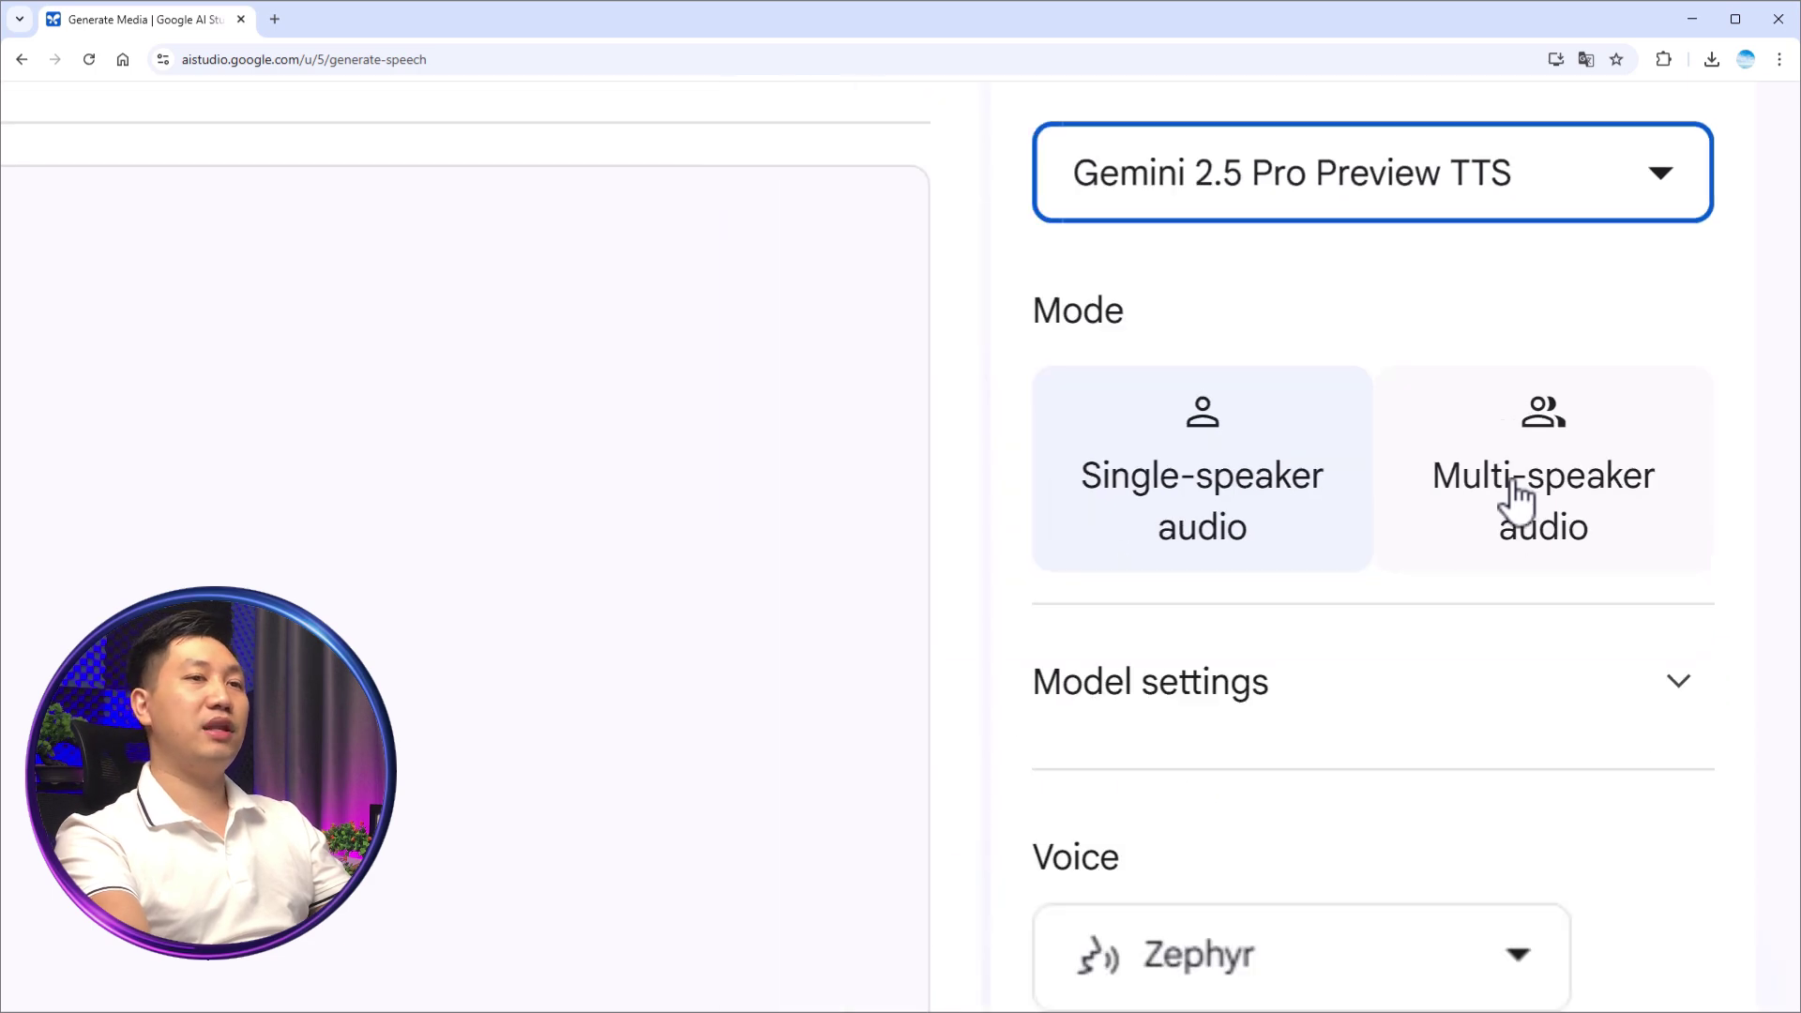
Step: Look through the available single-speaker voices and their style descriptions
click(1667, 532)
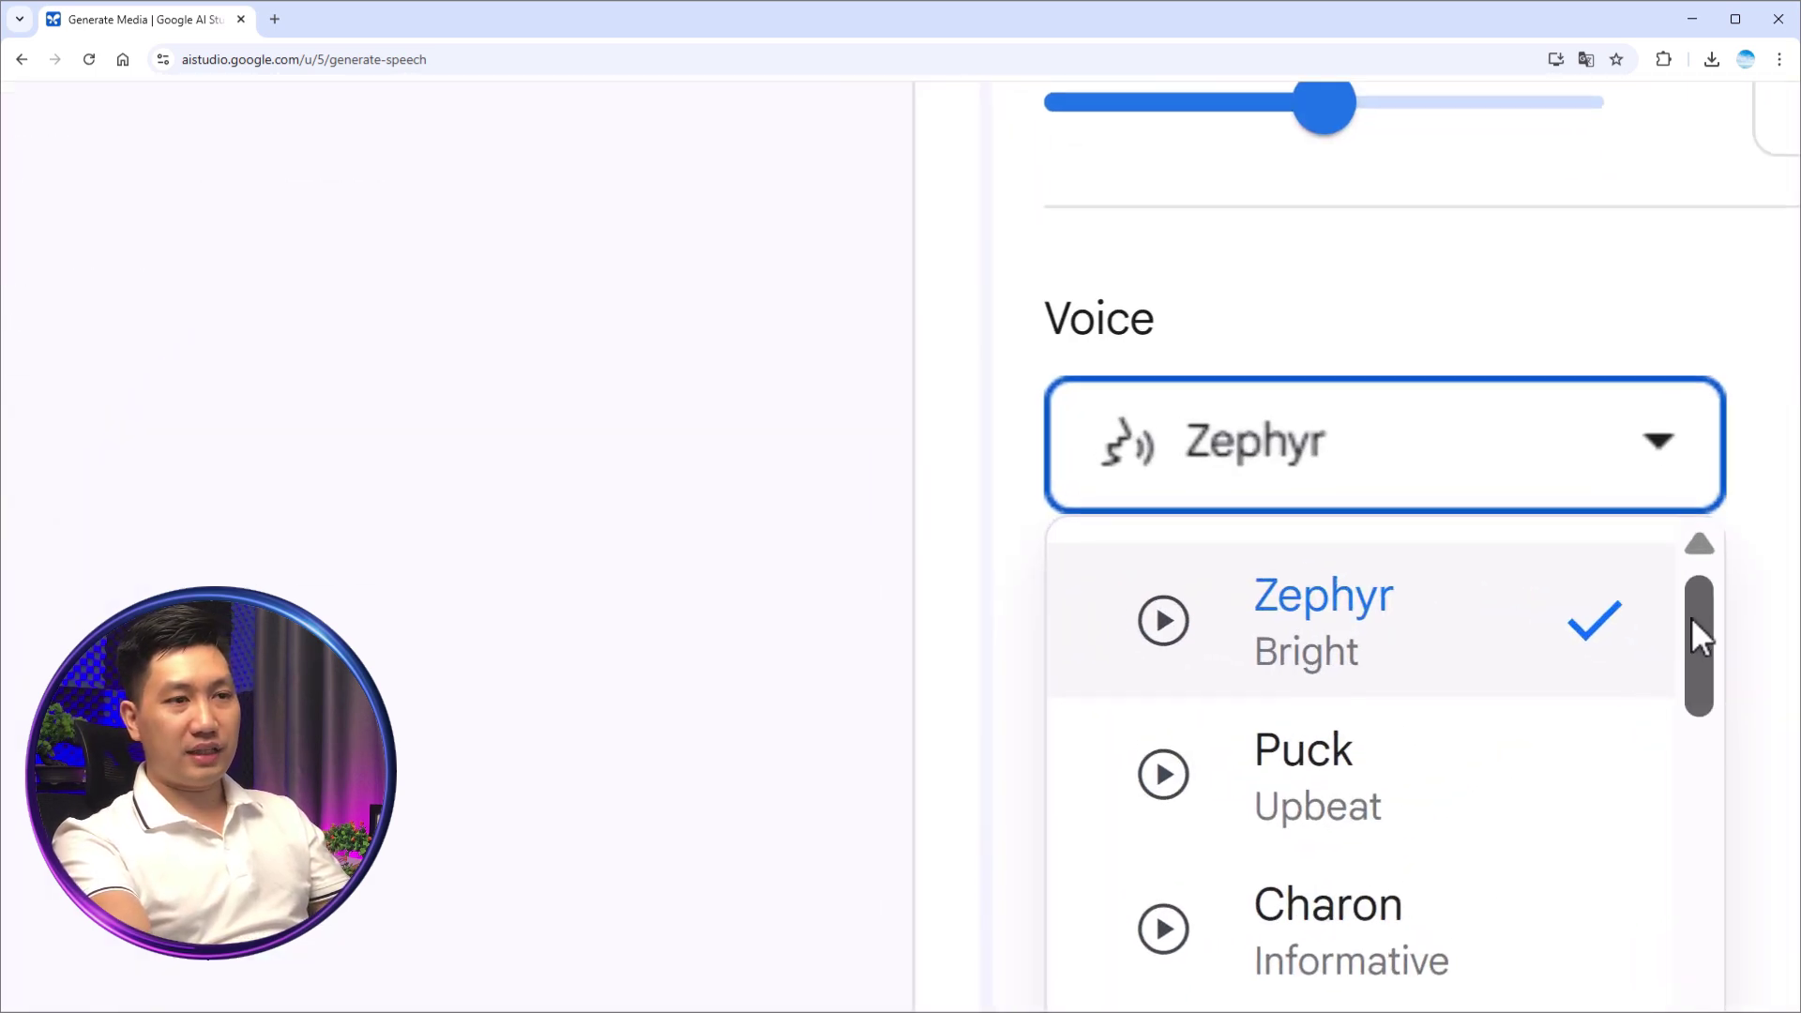
drag(1693, 621, 1696, 632)
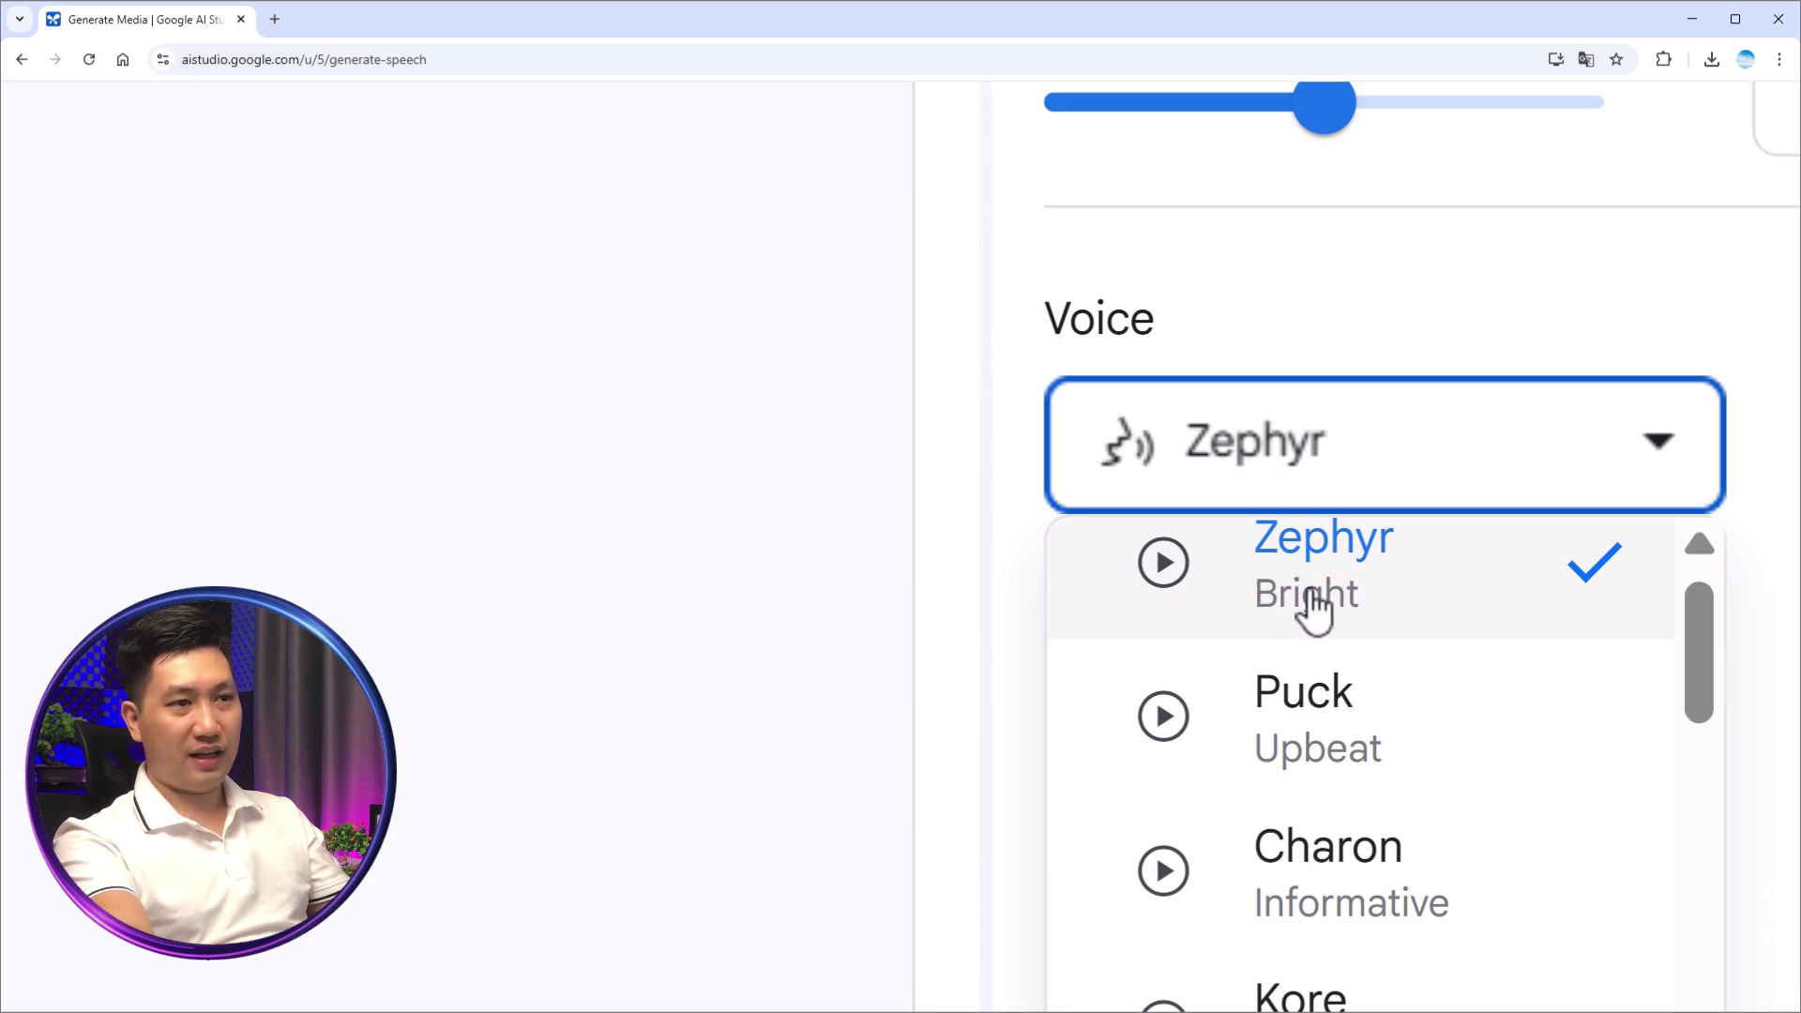
drag(1698, 642, 1695, 737)
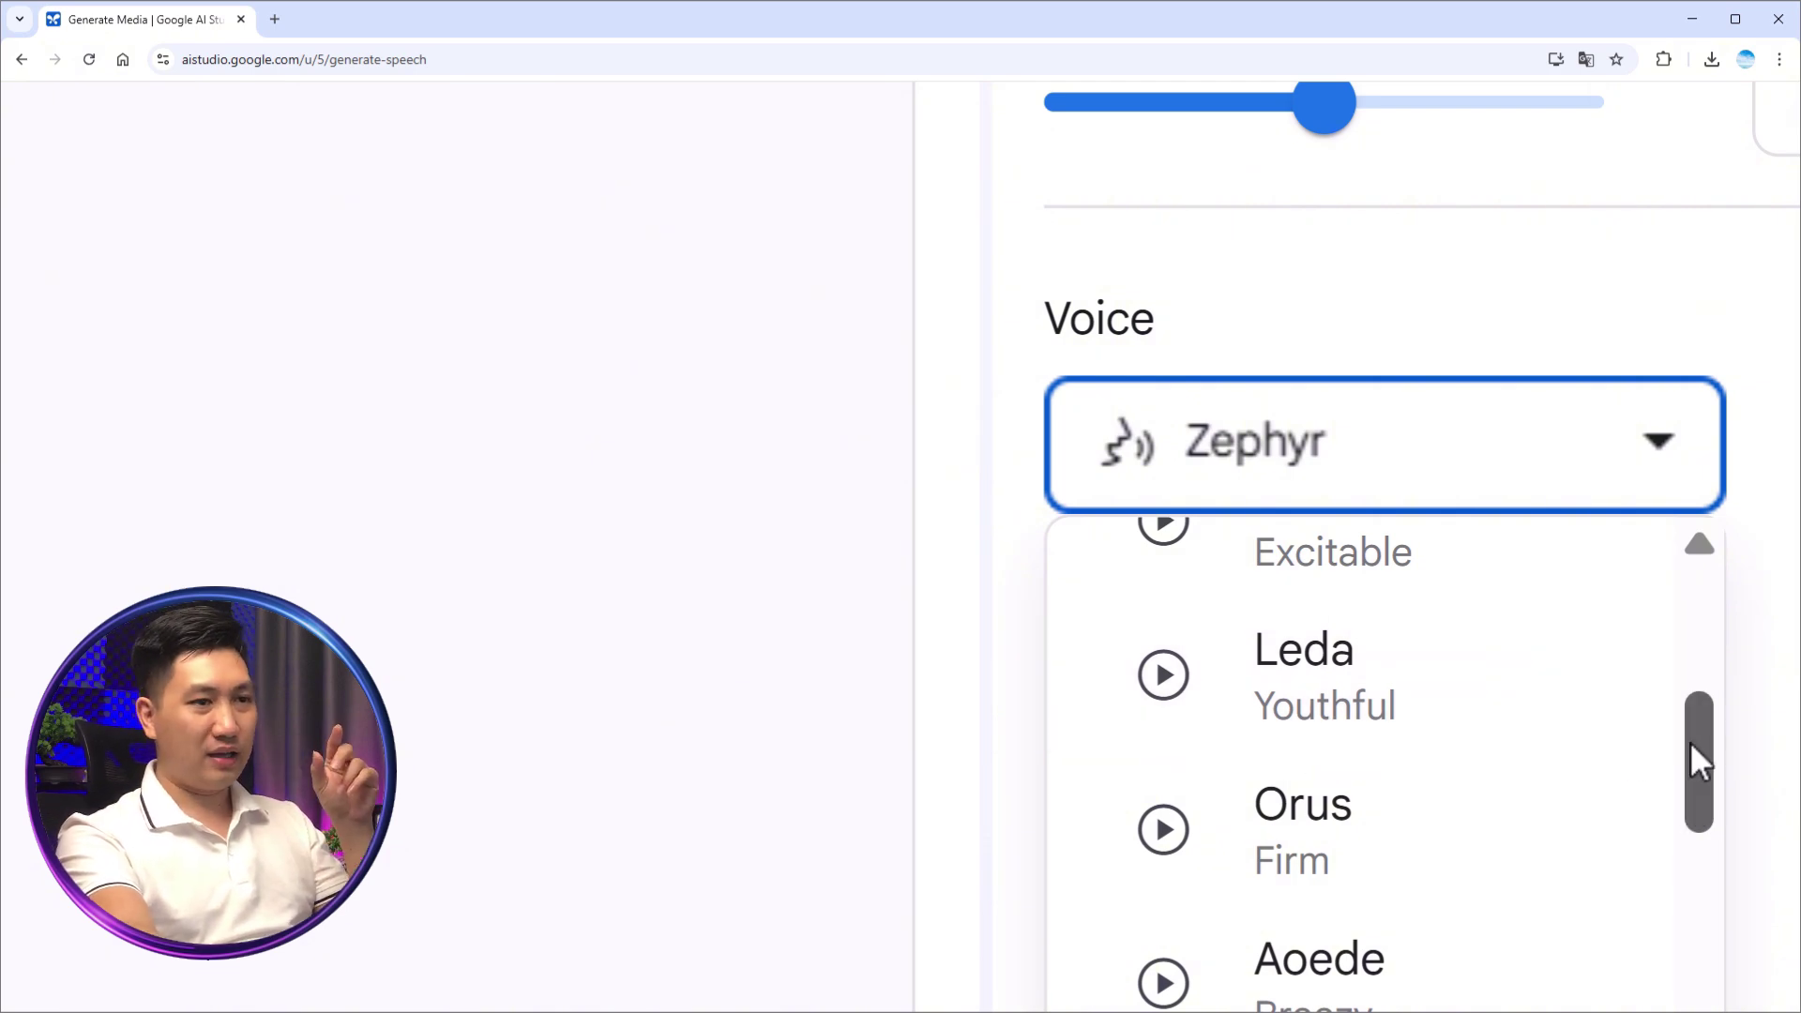
scroll(1679, 750, down, 1)
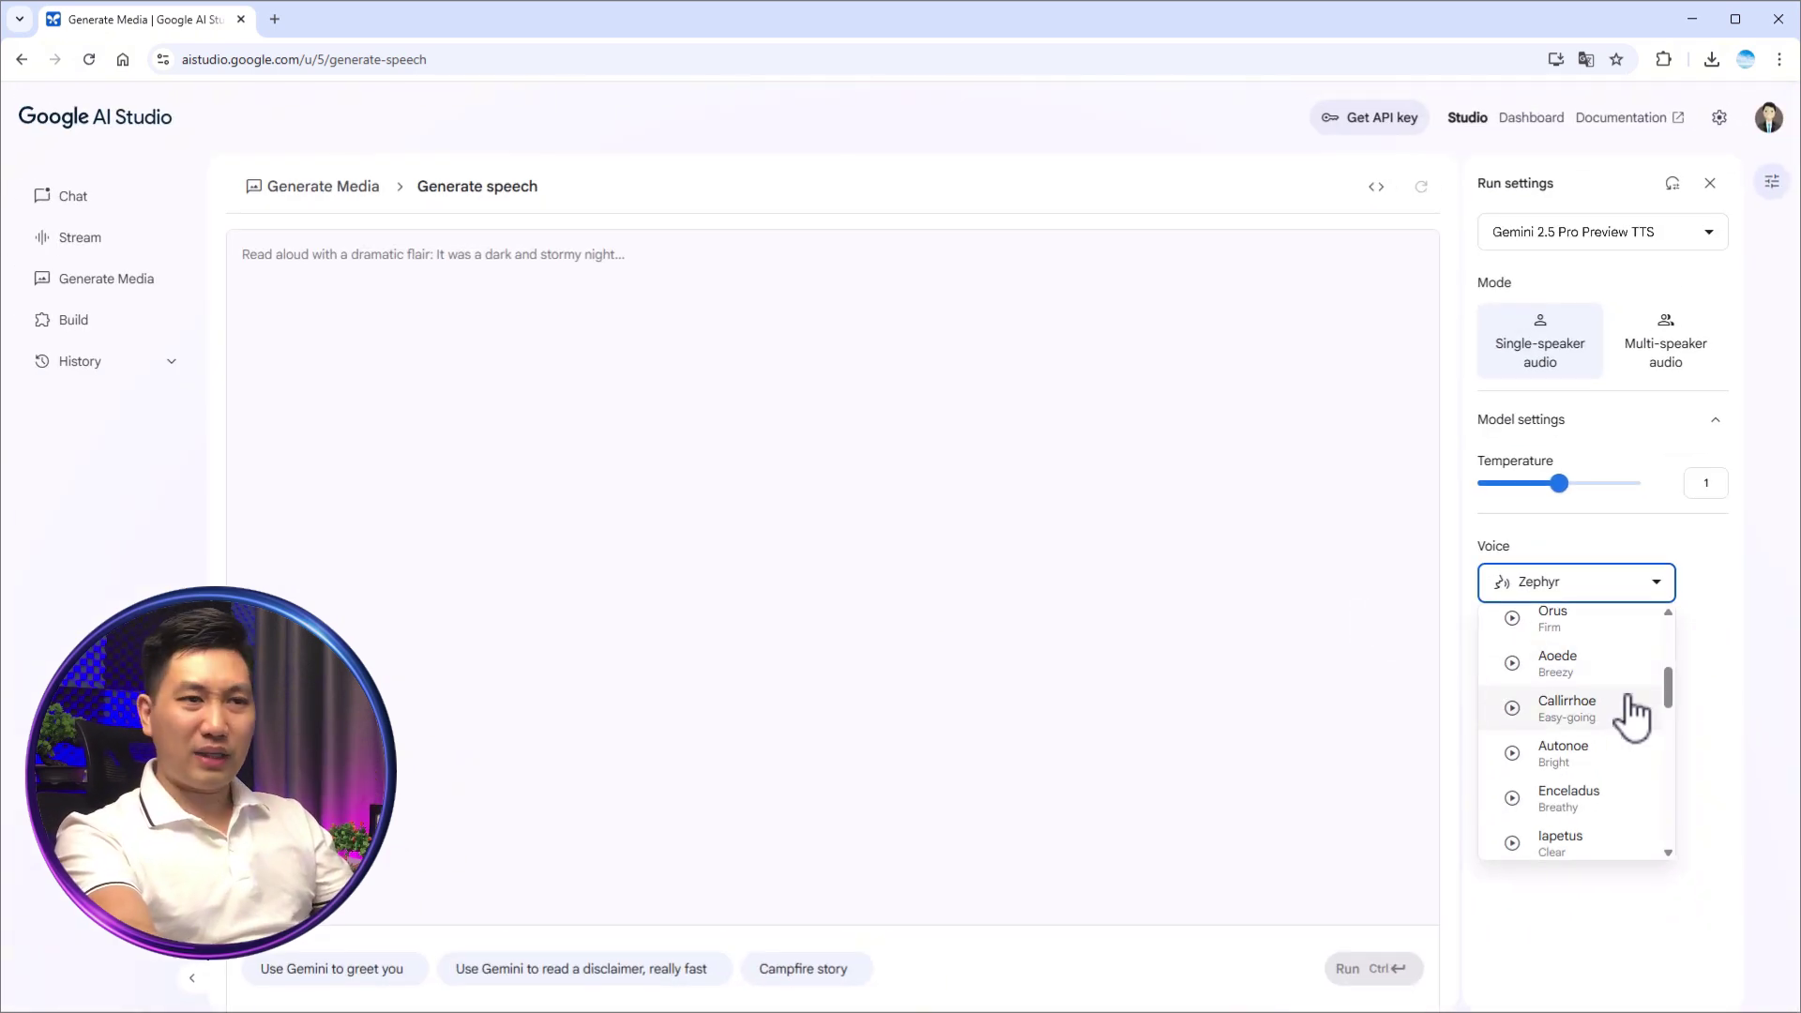
click(1701, 649)
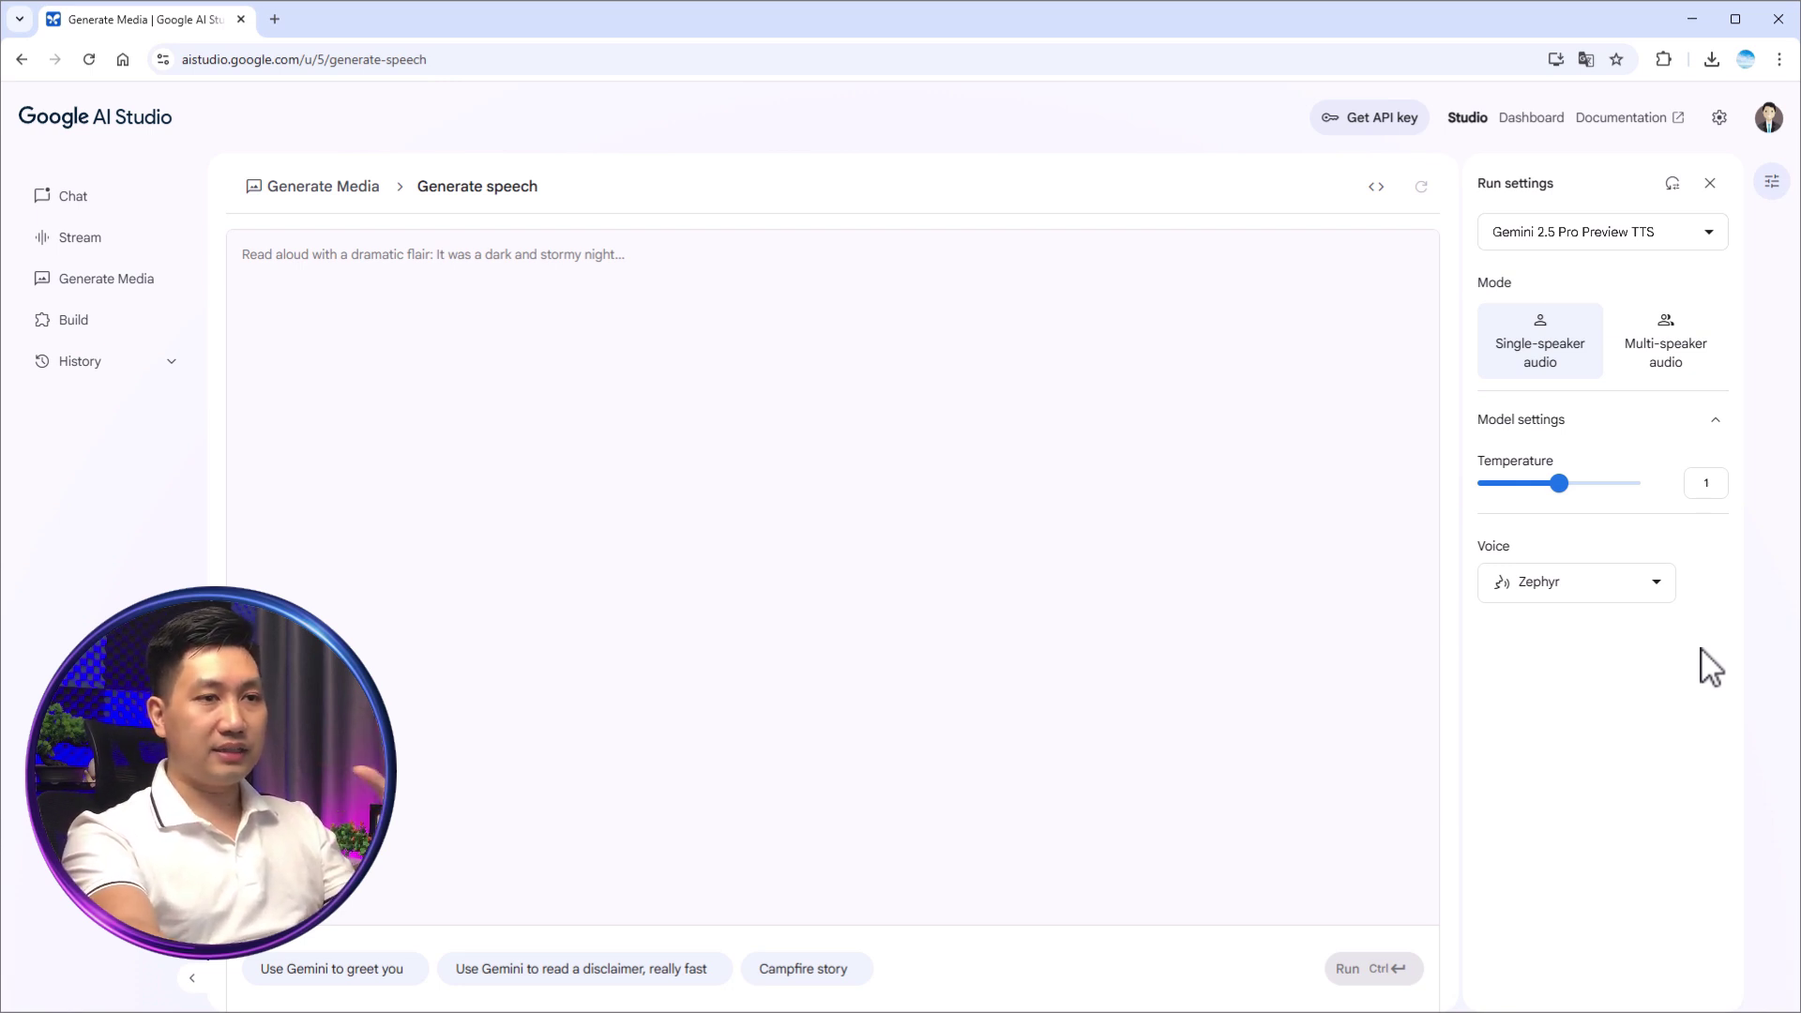
click(1662, 614)
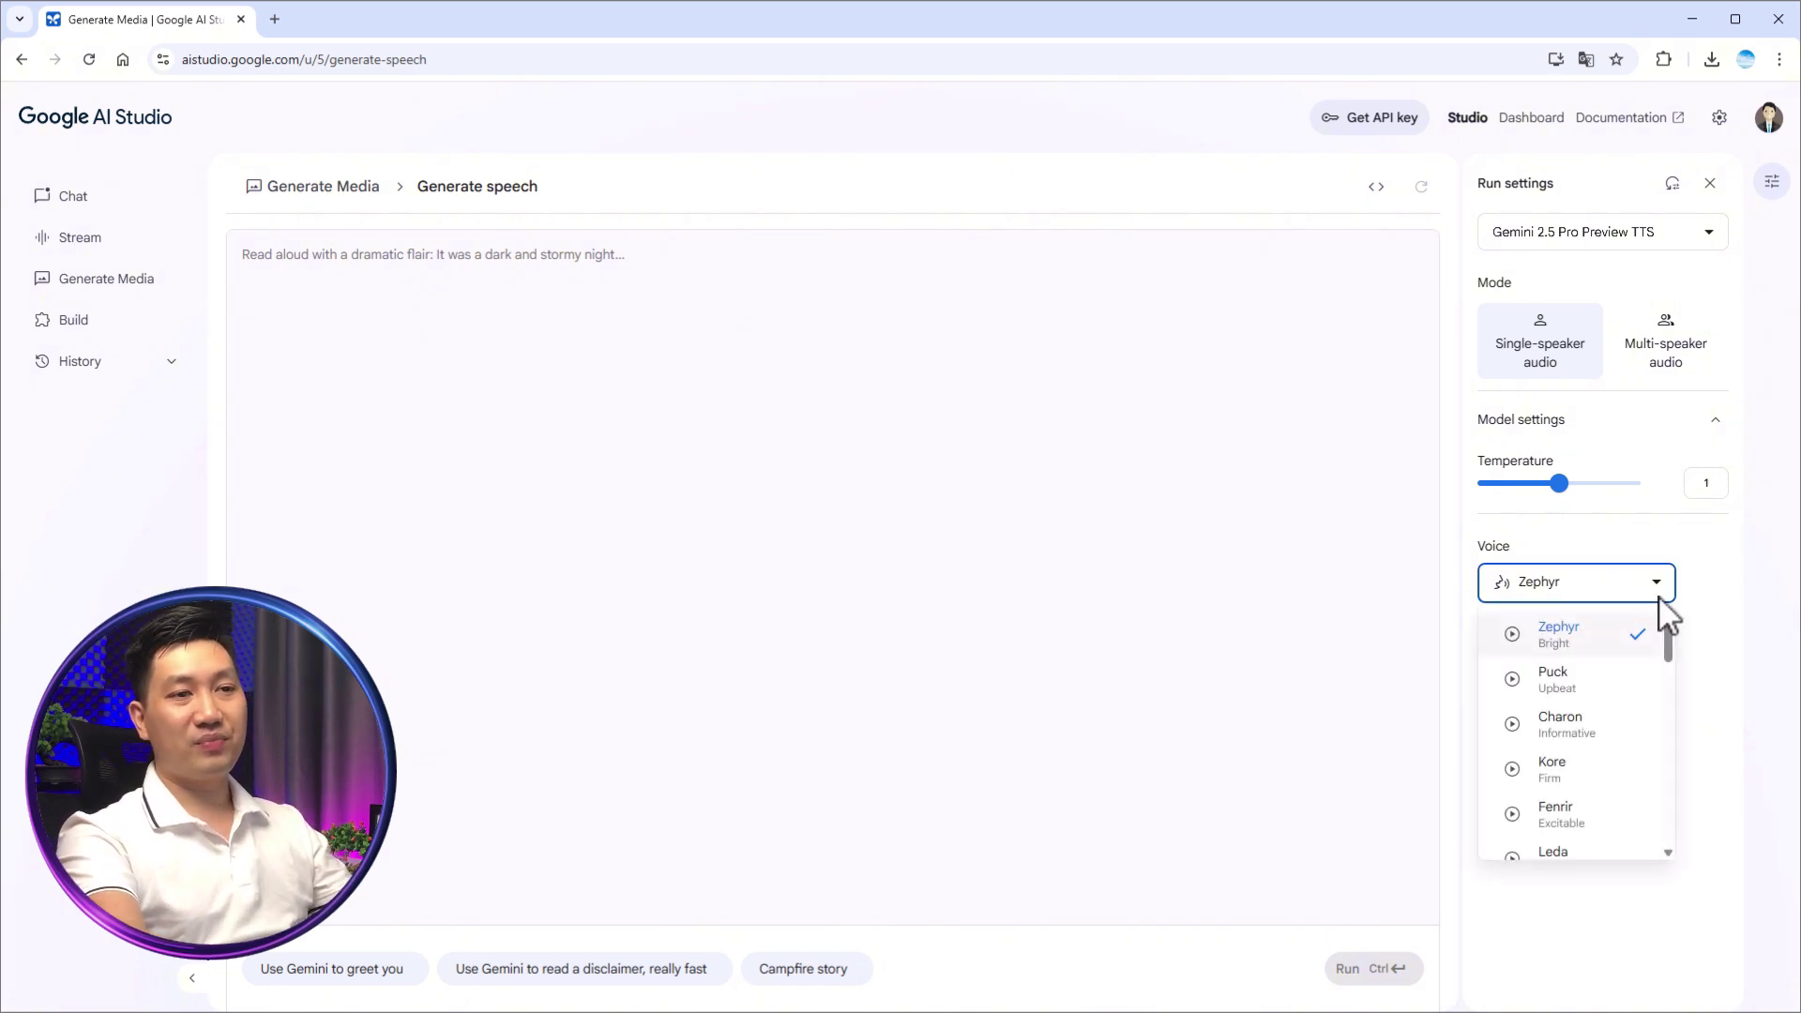
scroll(1640, 707, down, 5)
scroll(1668, 712, down, 3)
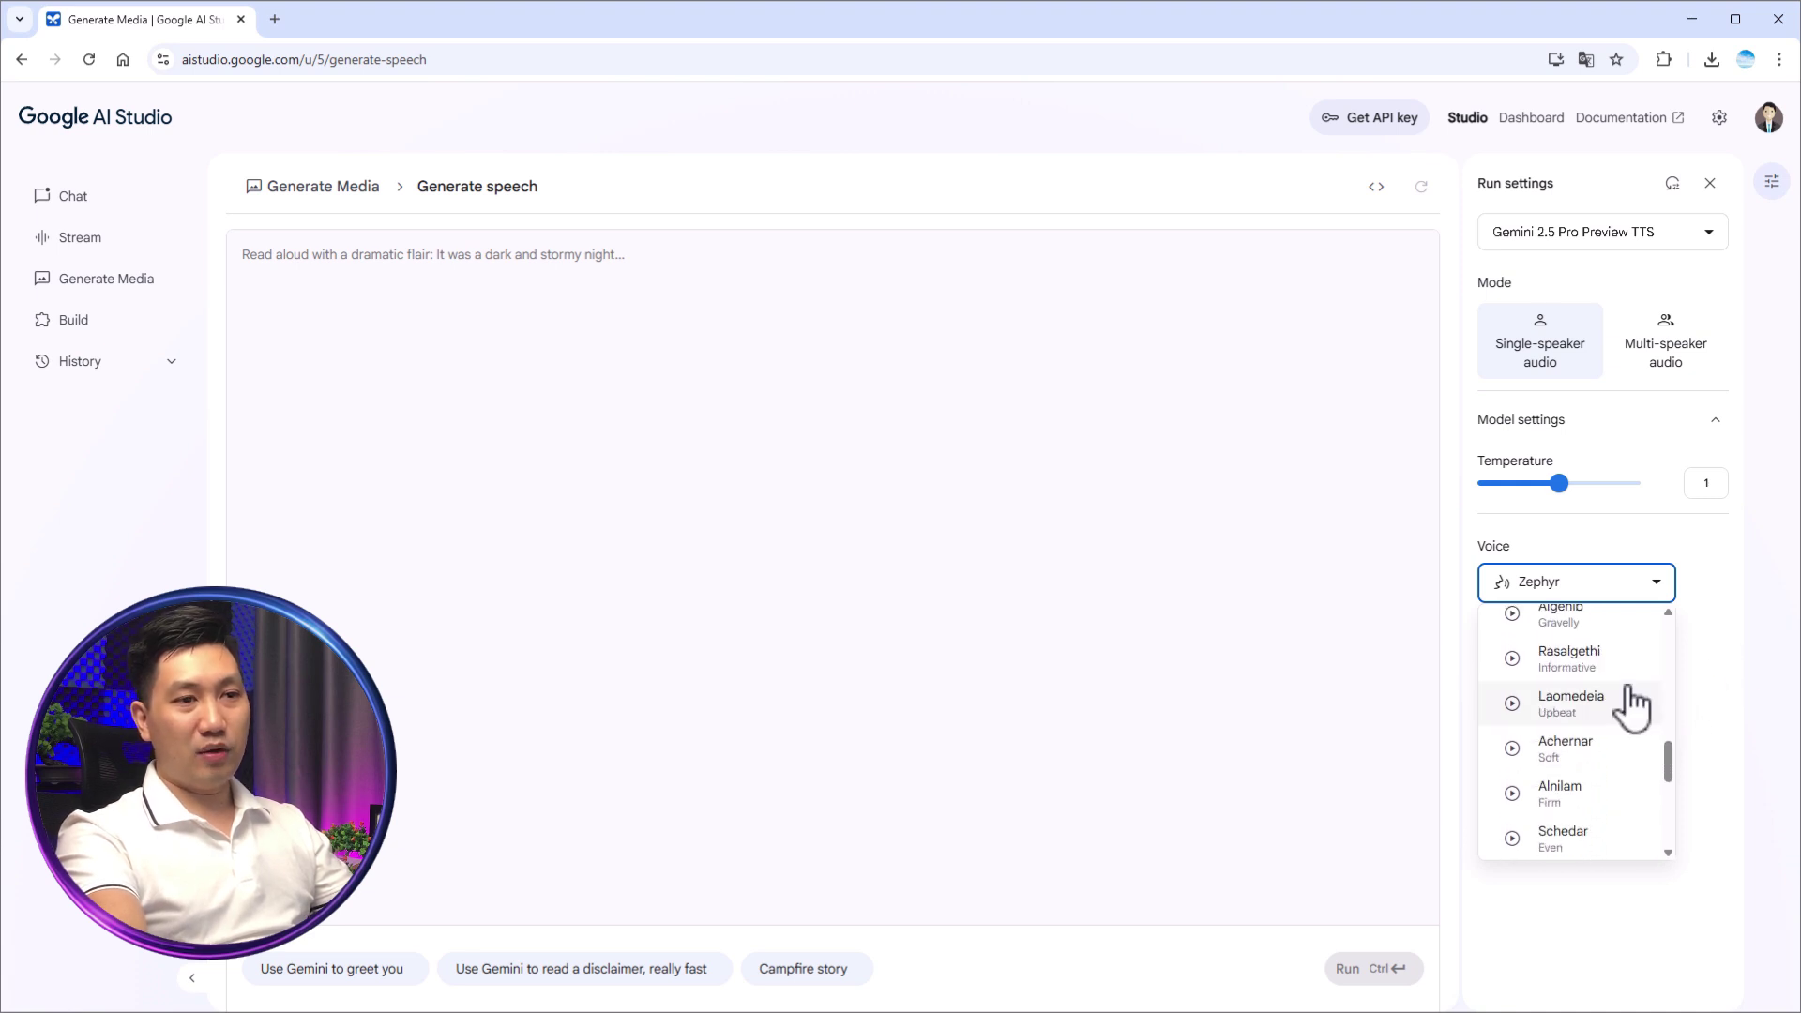
scroll(1631, 707, down, 4)
scroll(1632, 707, up, 5)
scroll(1594, 694, up, 5)
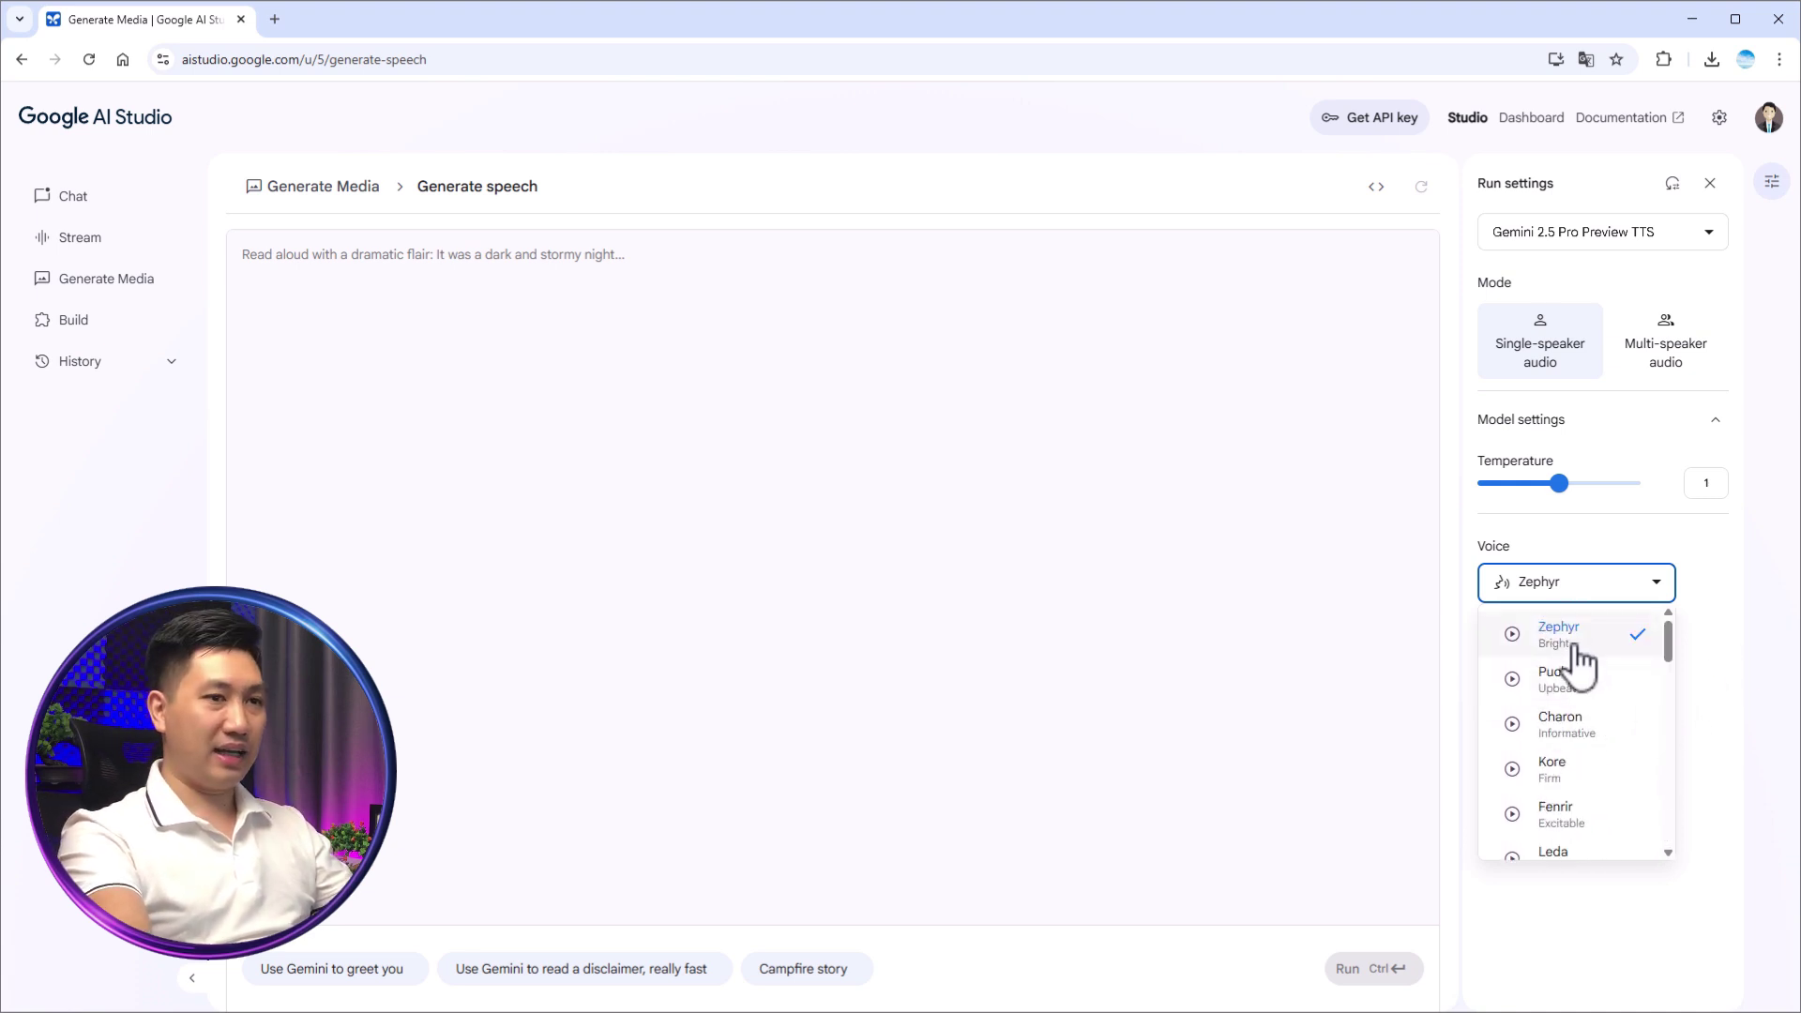
click(1723, 656)
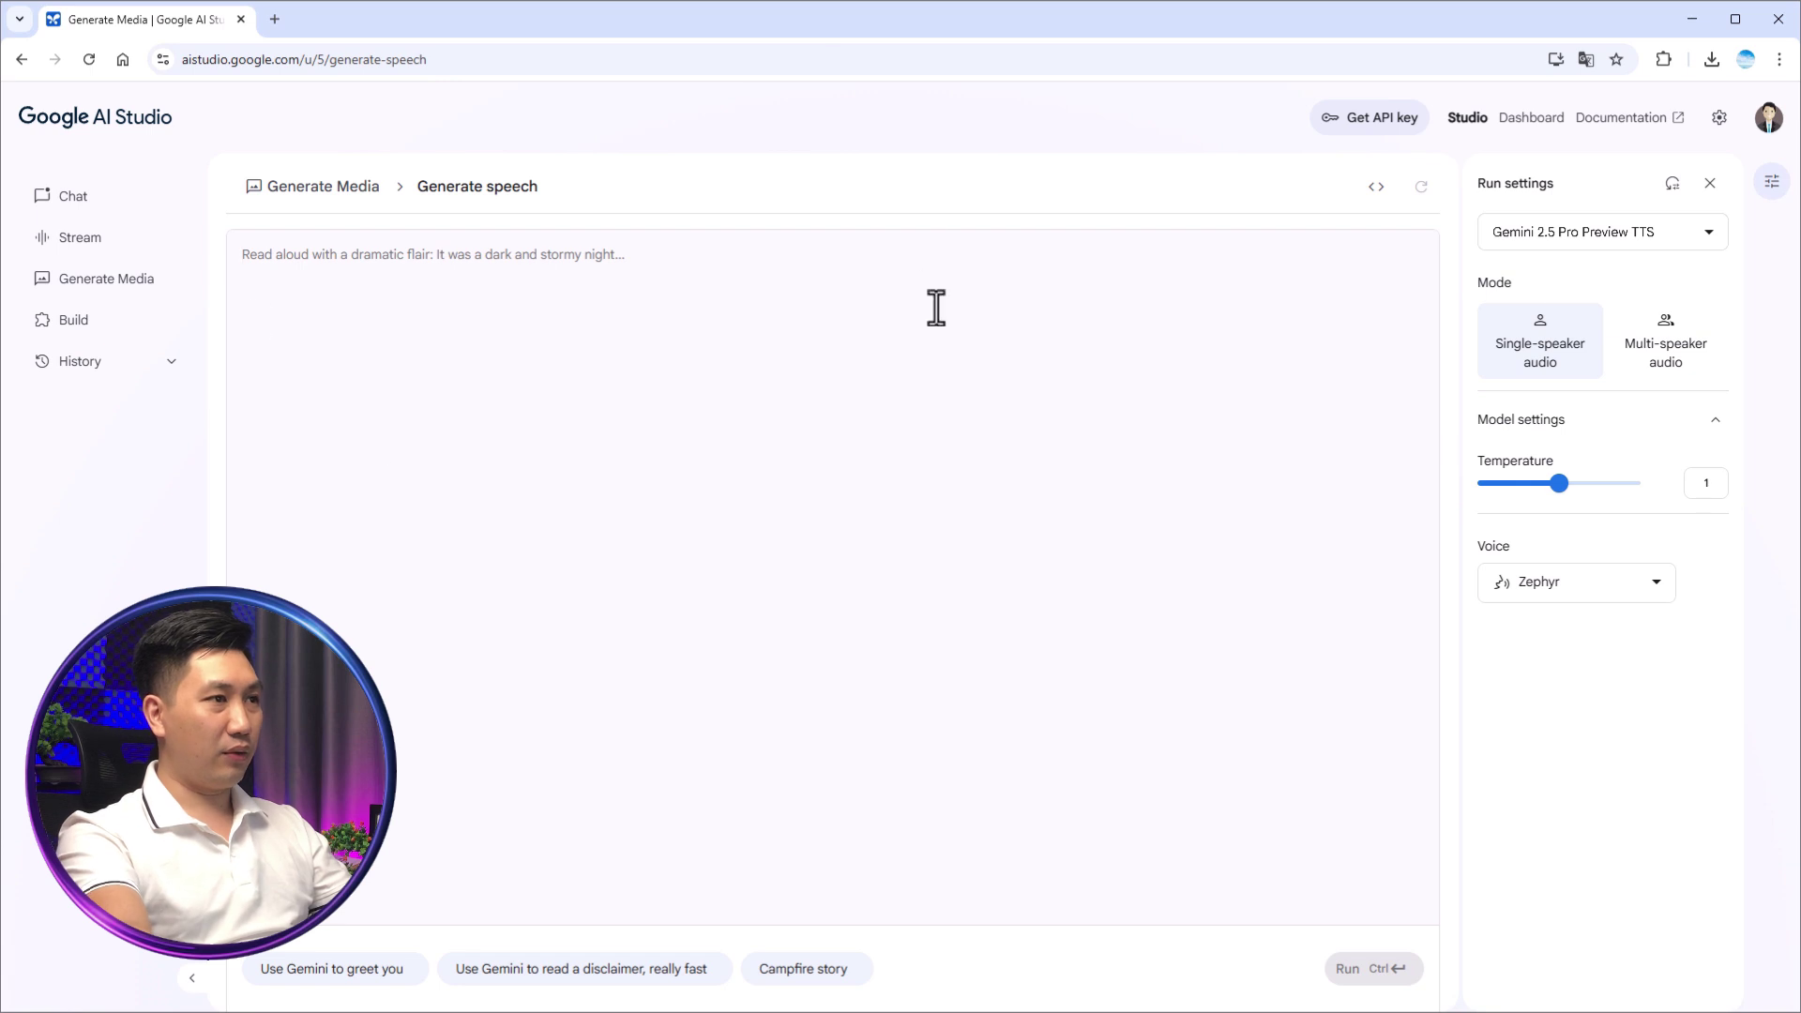
Step: Enter a Vietnamese bedtime story about a bear cub, preceded by an instruction to tell it in a child's tone, and generate the speech
text(dùng ngôn ngữ và tông giọng của một bạn nhỏ, để kể câu chuyện thiếu nhi sau trước lúc đi ngủ  Ngày xửa ngày xưa, có một bạn gấu con tên là Mỡ Mỡ, sống trong khu rừng kẹo ngọt. Mỡ Mỡ rất thích ăn mật ong và ngủ nướng. Sáng nào Mỡ Mỡ cũng bị mẹ gấu gọi mãi mới chịu dậy.  Một hôm, Mỡ Mỡ nói với mẹ: — Mẹ ơi, hôm nay con ngoan, con sẽ đi hái hoa về tặng mẹ nha!  Mẹ gấu cười hiền: — Ừ, nhưng nhớ đi sớm, trưa là mặt trời lên cao, hoa ngủ mất tiêu đó nghen con.  Thế là Mỡ Mỡ mang theo giỏ mây nhỏ, nhảy chân sáo đi vào rừng. Trên đường, Mỡ Mỡ gặp bạn thỏ Bông, nhím Tủm và chim Nâu. Cả đám cùng đi, cùng hát, cùng hái hoa.)
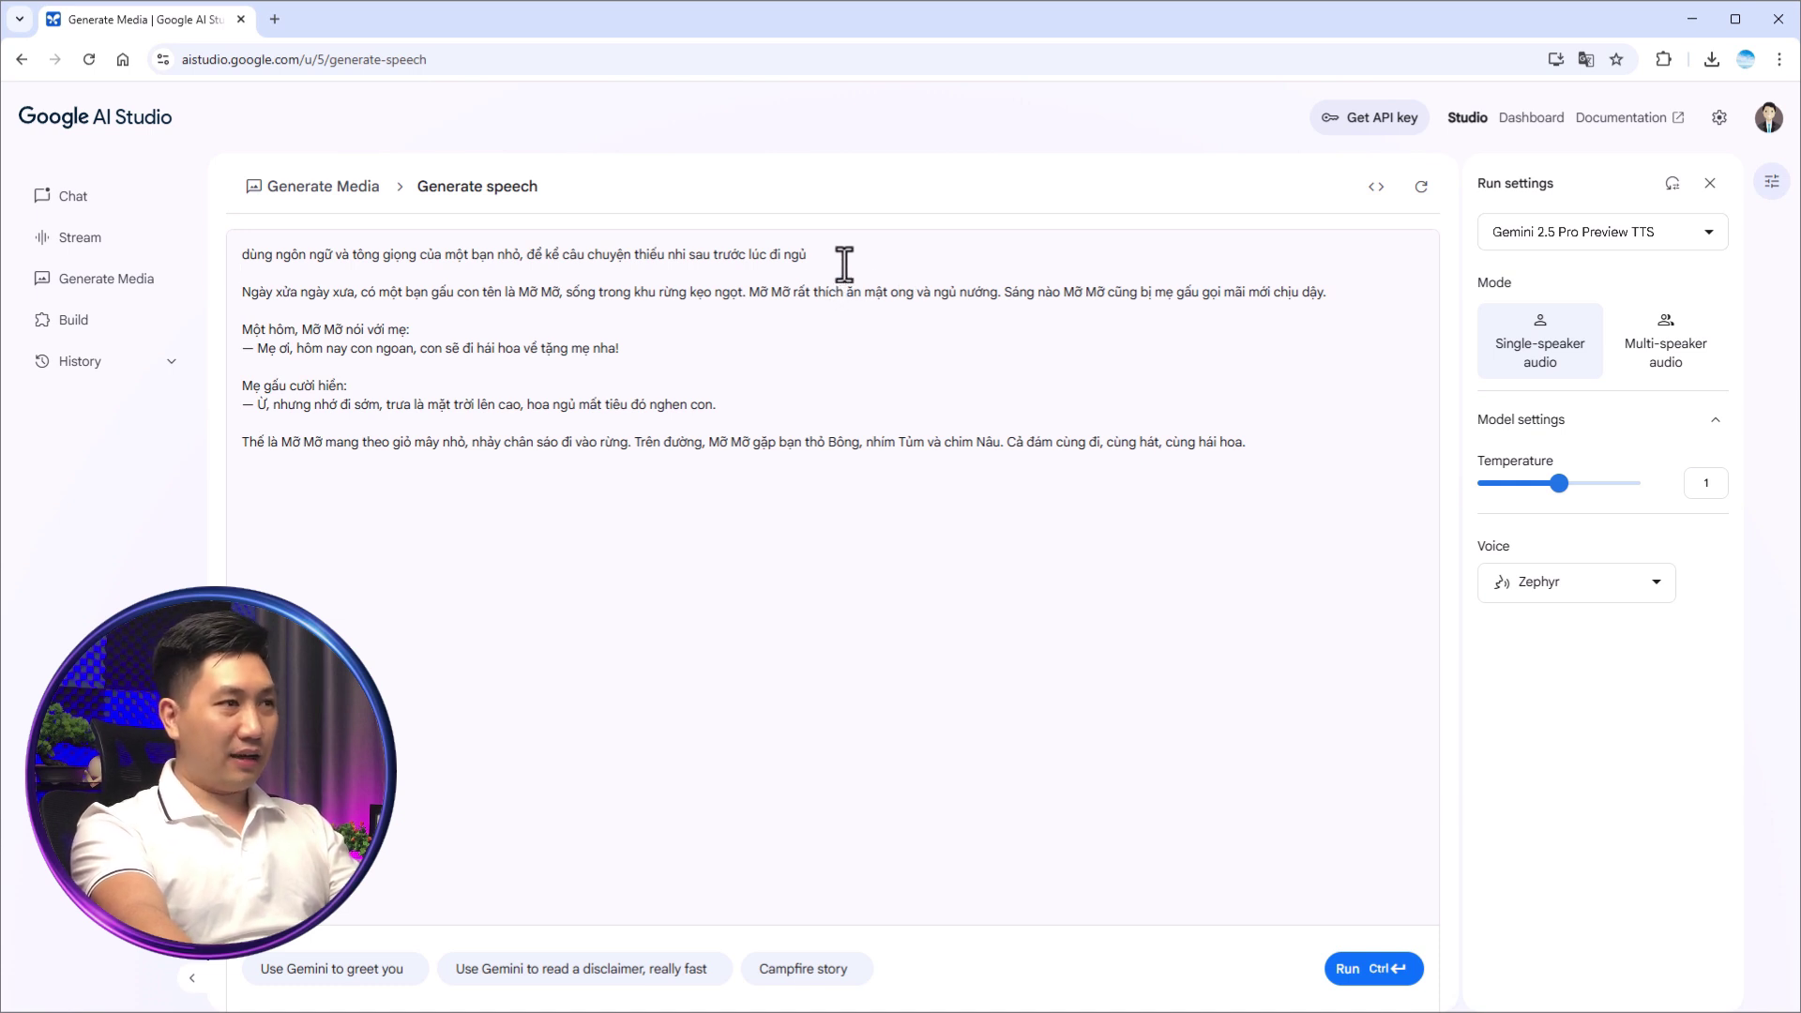
drag(840, 256, 240, 228)
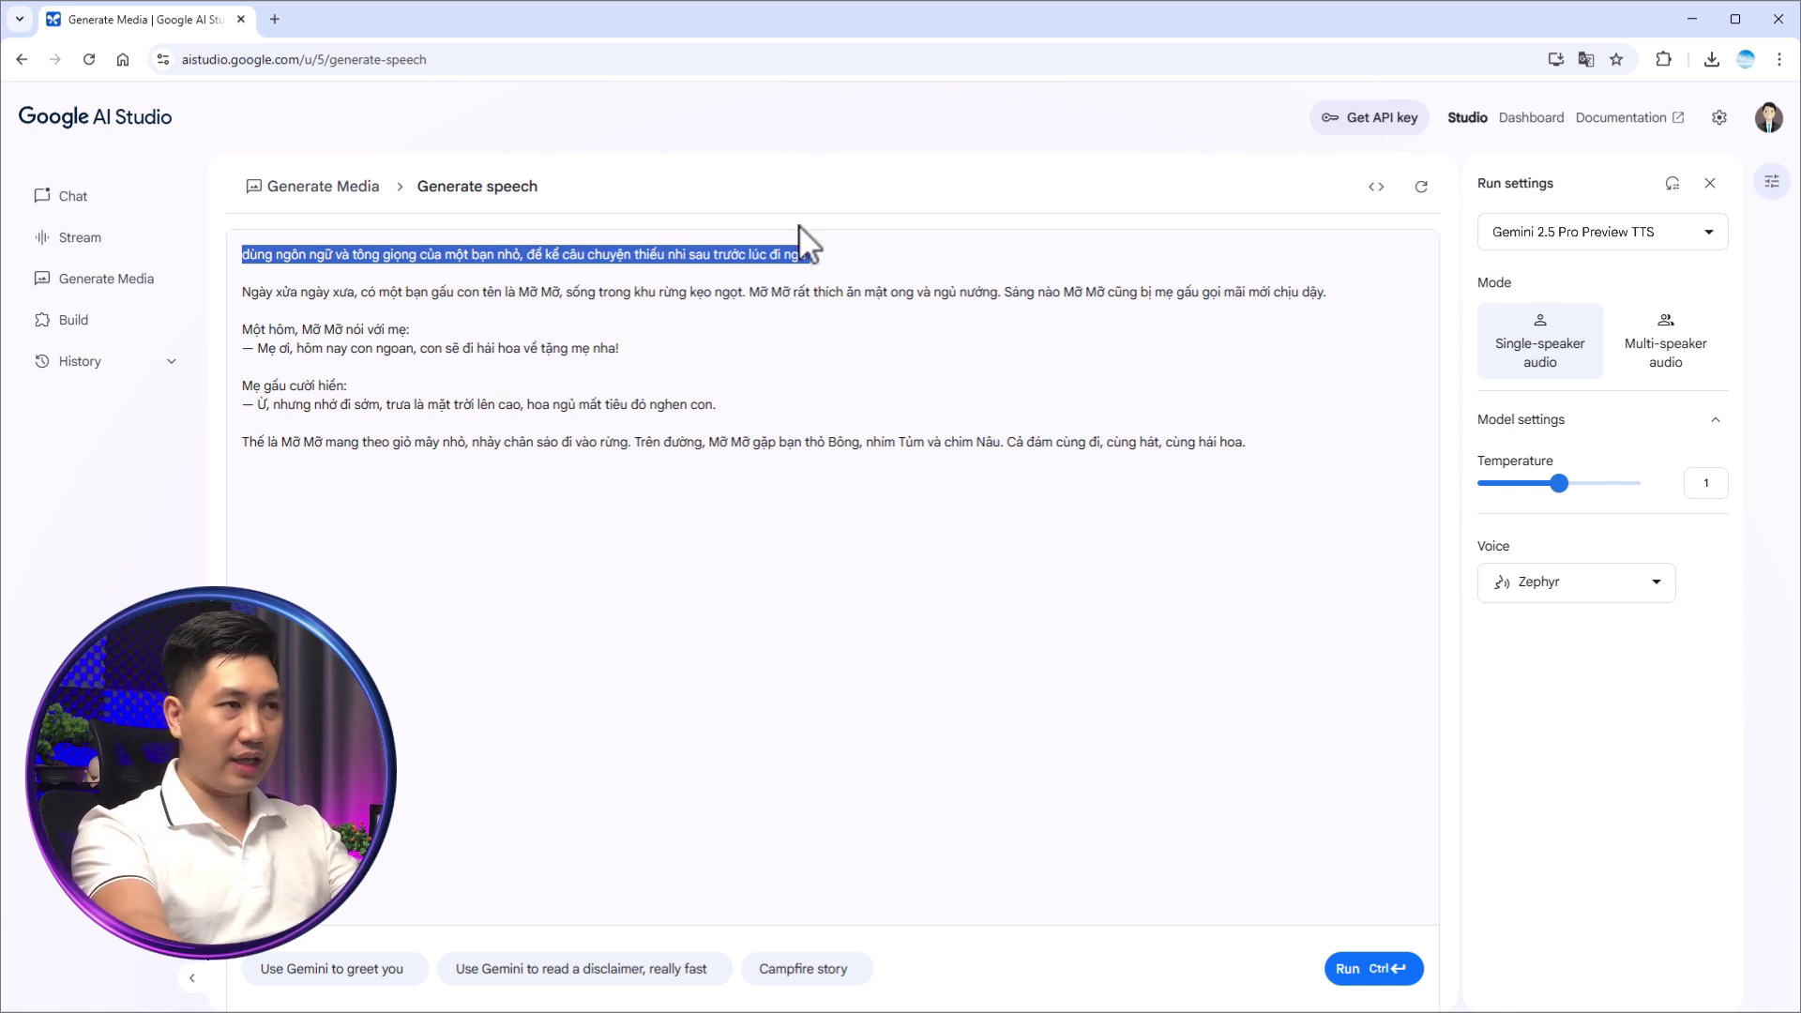
click(831, 251)
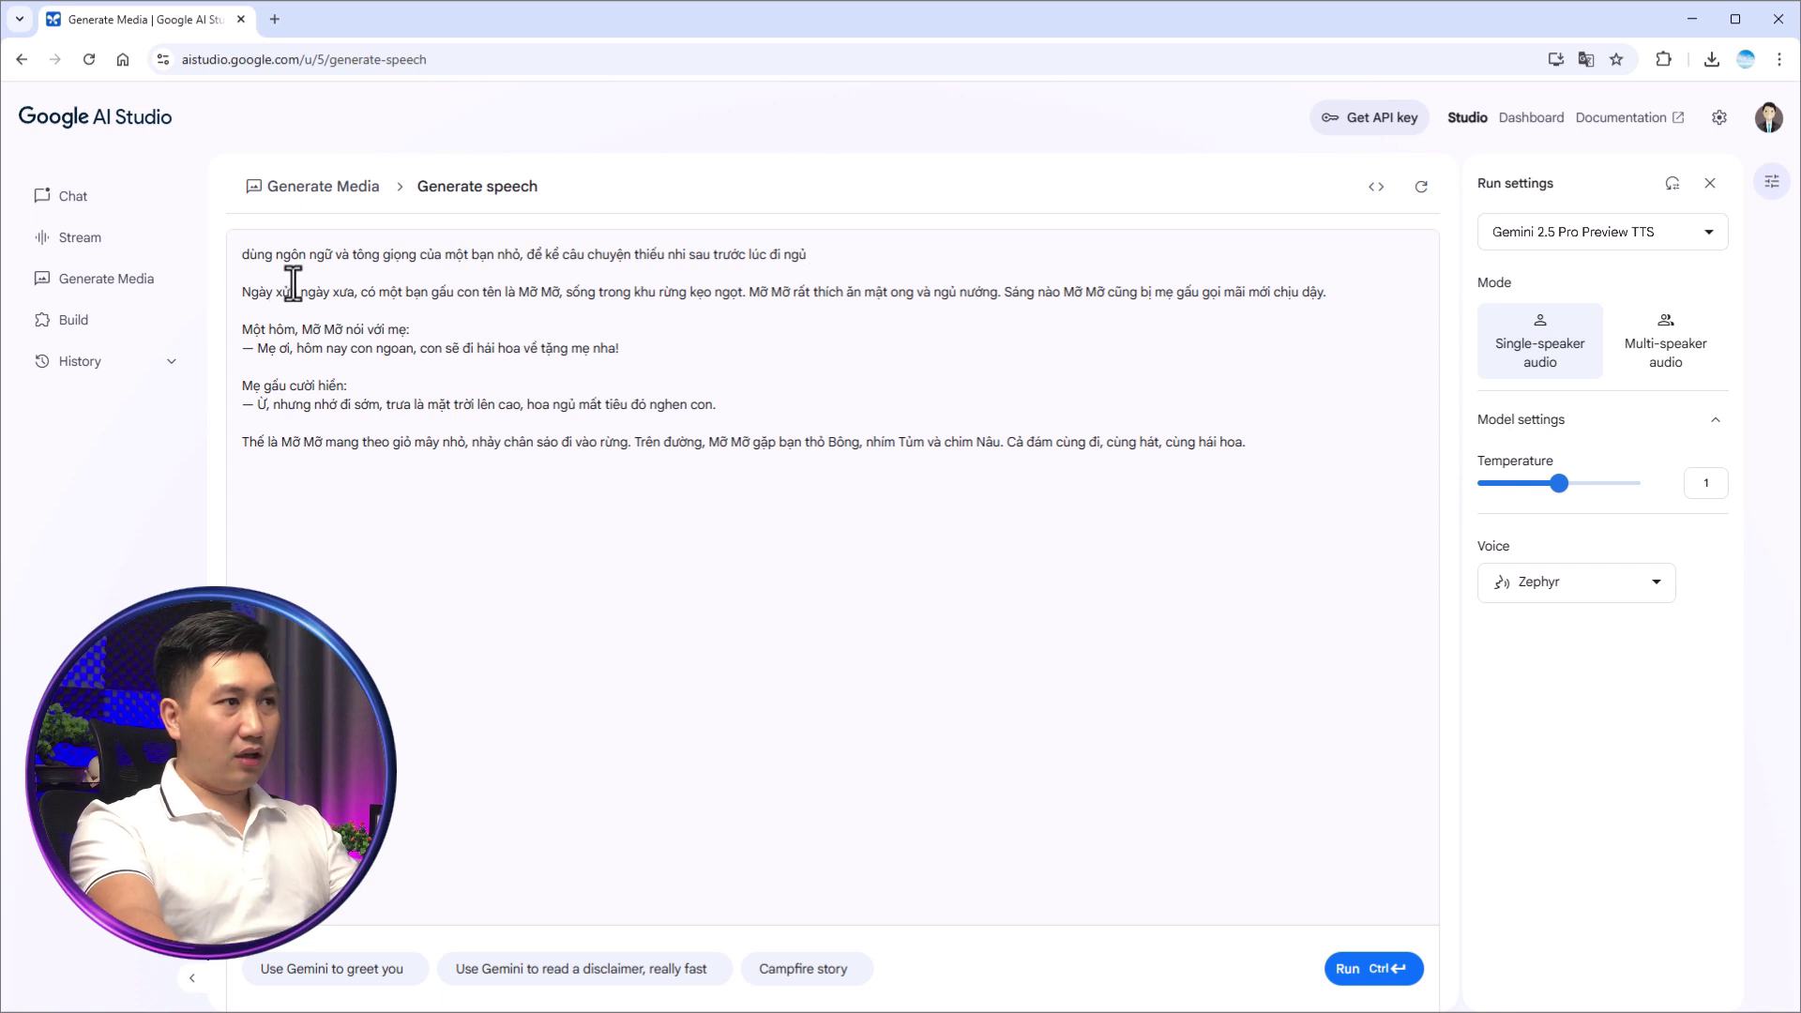
drag(239, 292, 1062, 555)
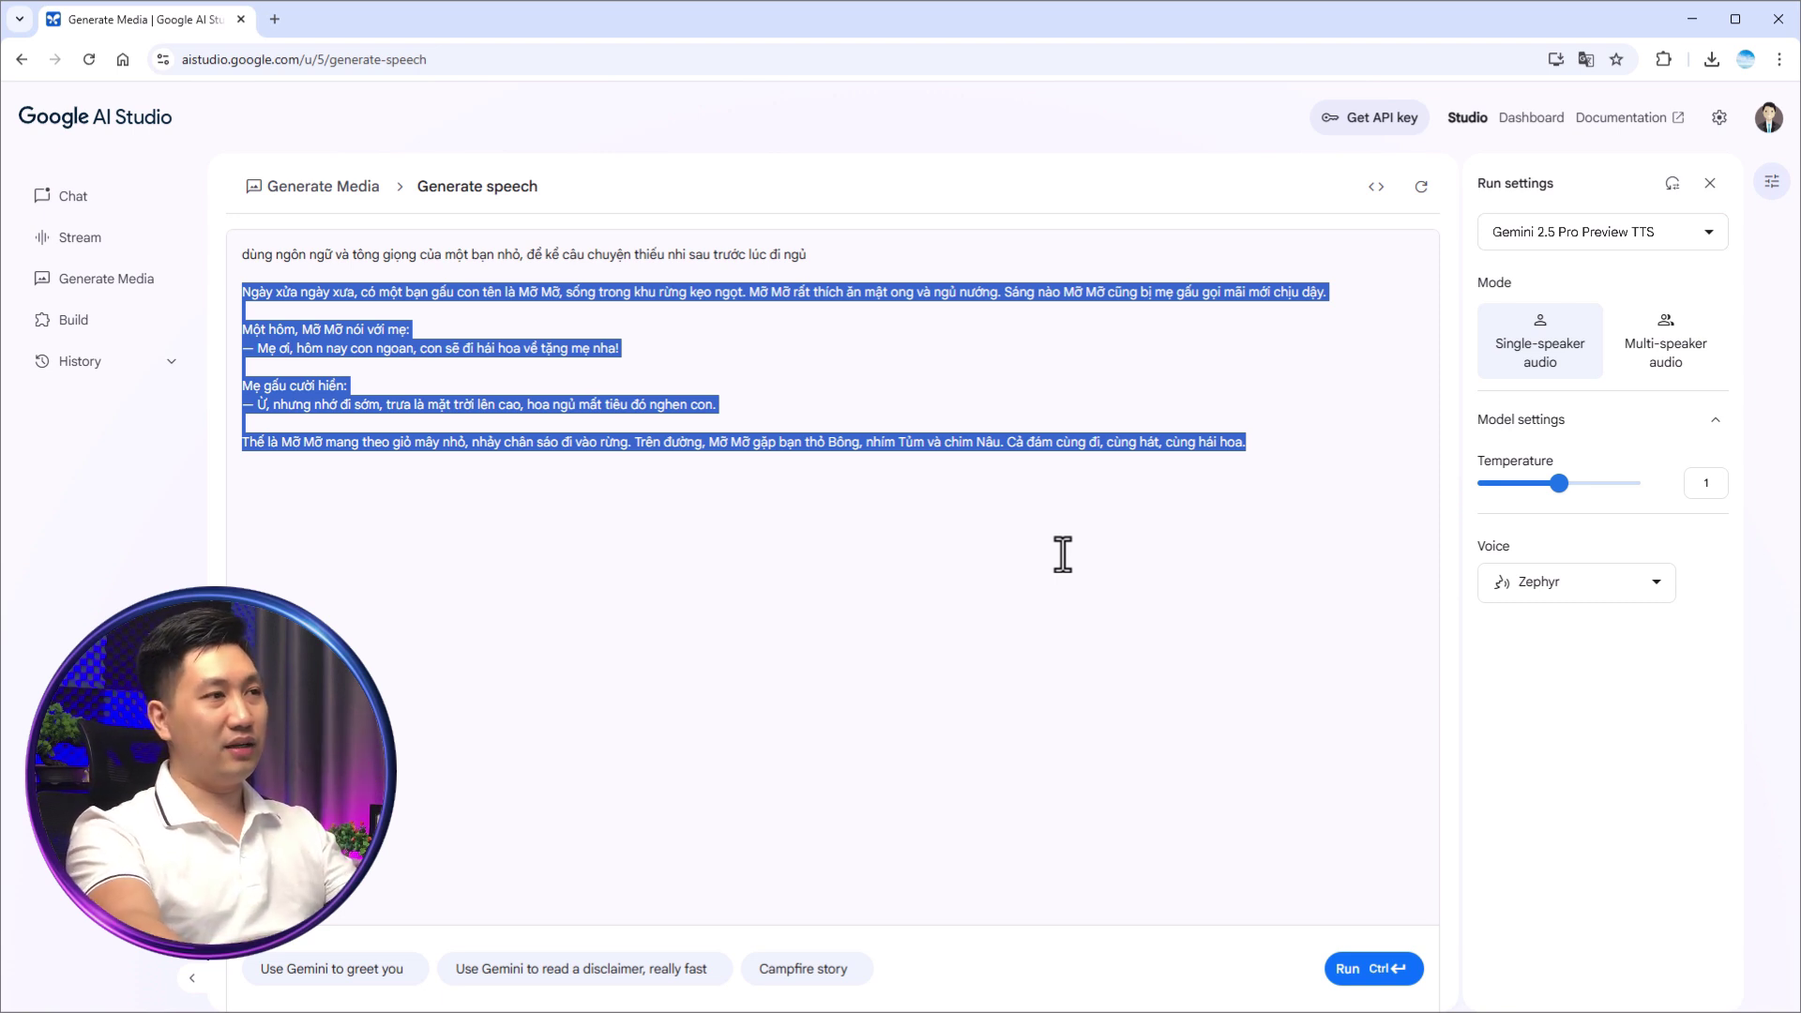
click(864, 437)
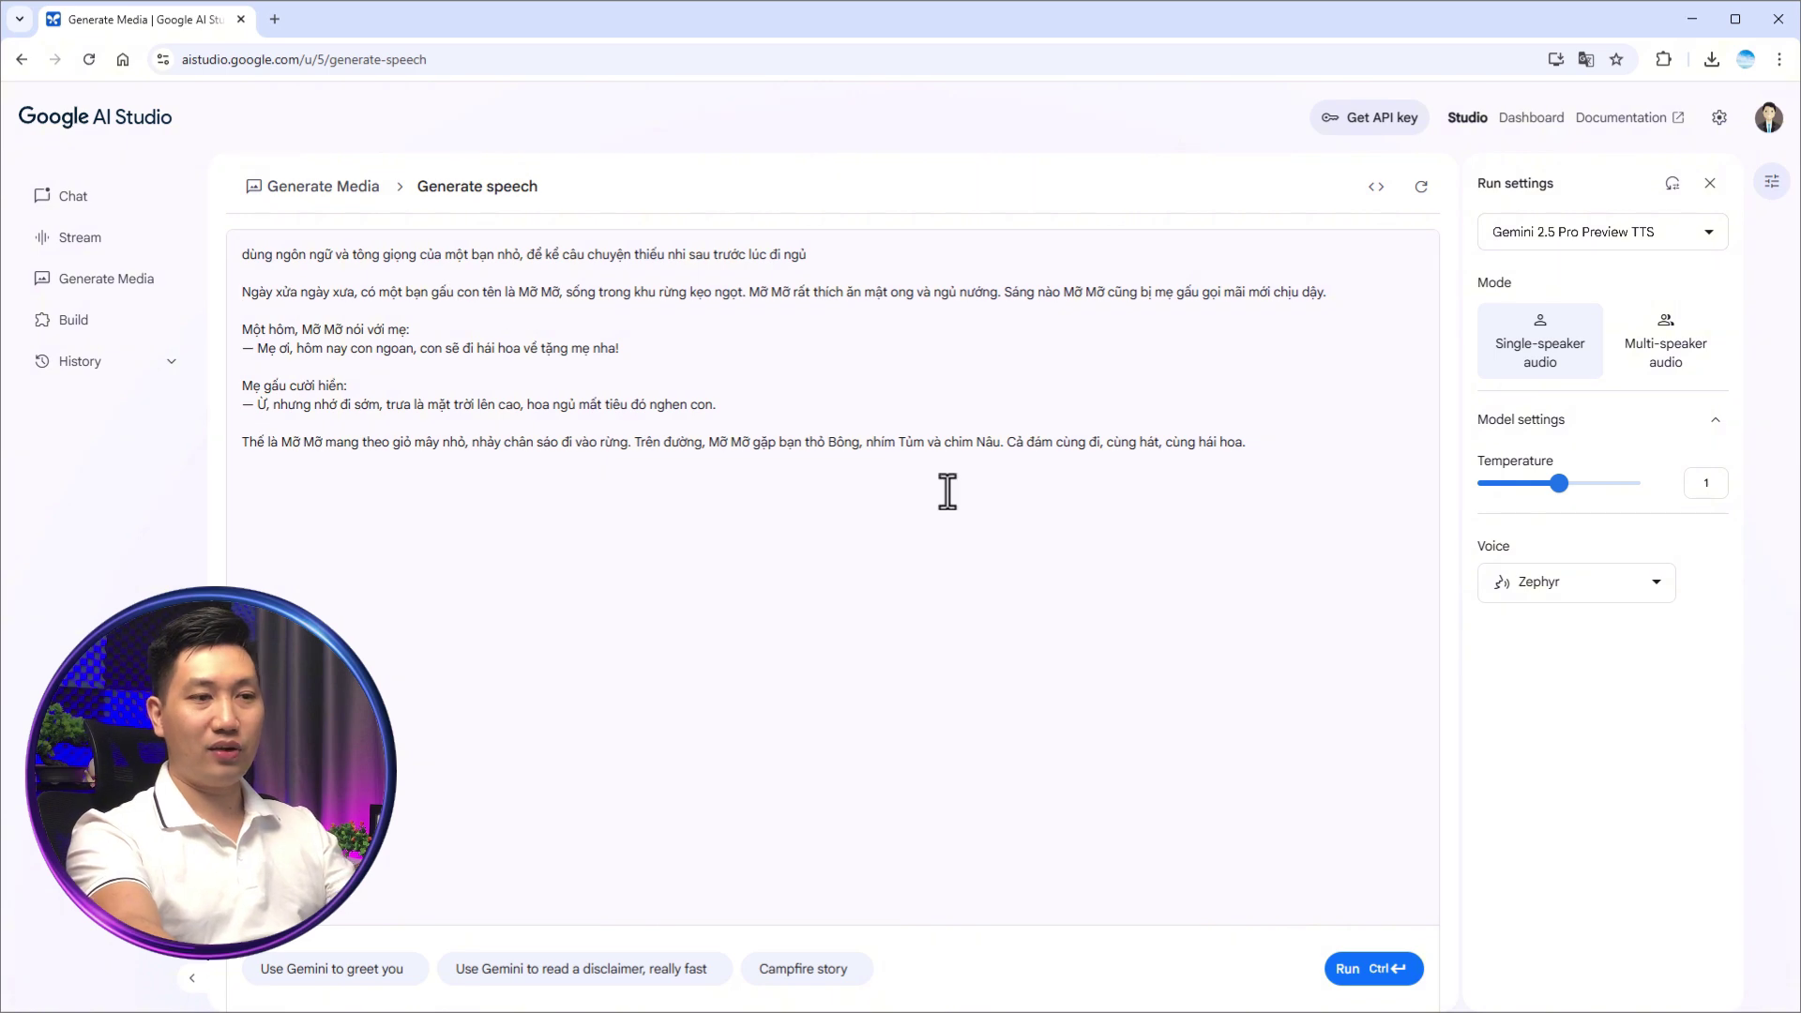
click(1375, 975)
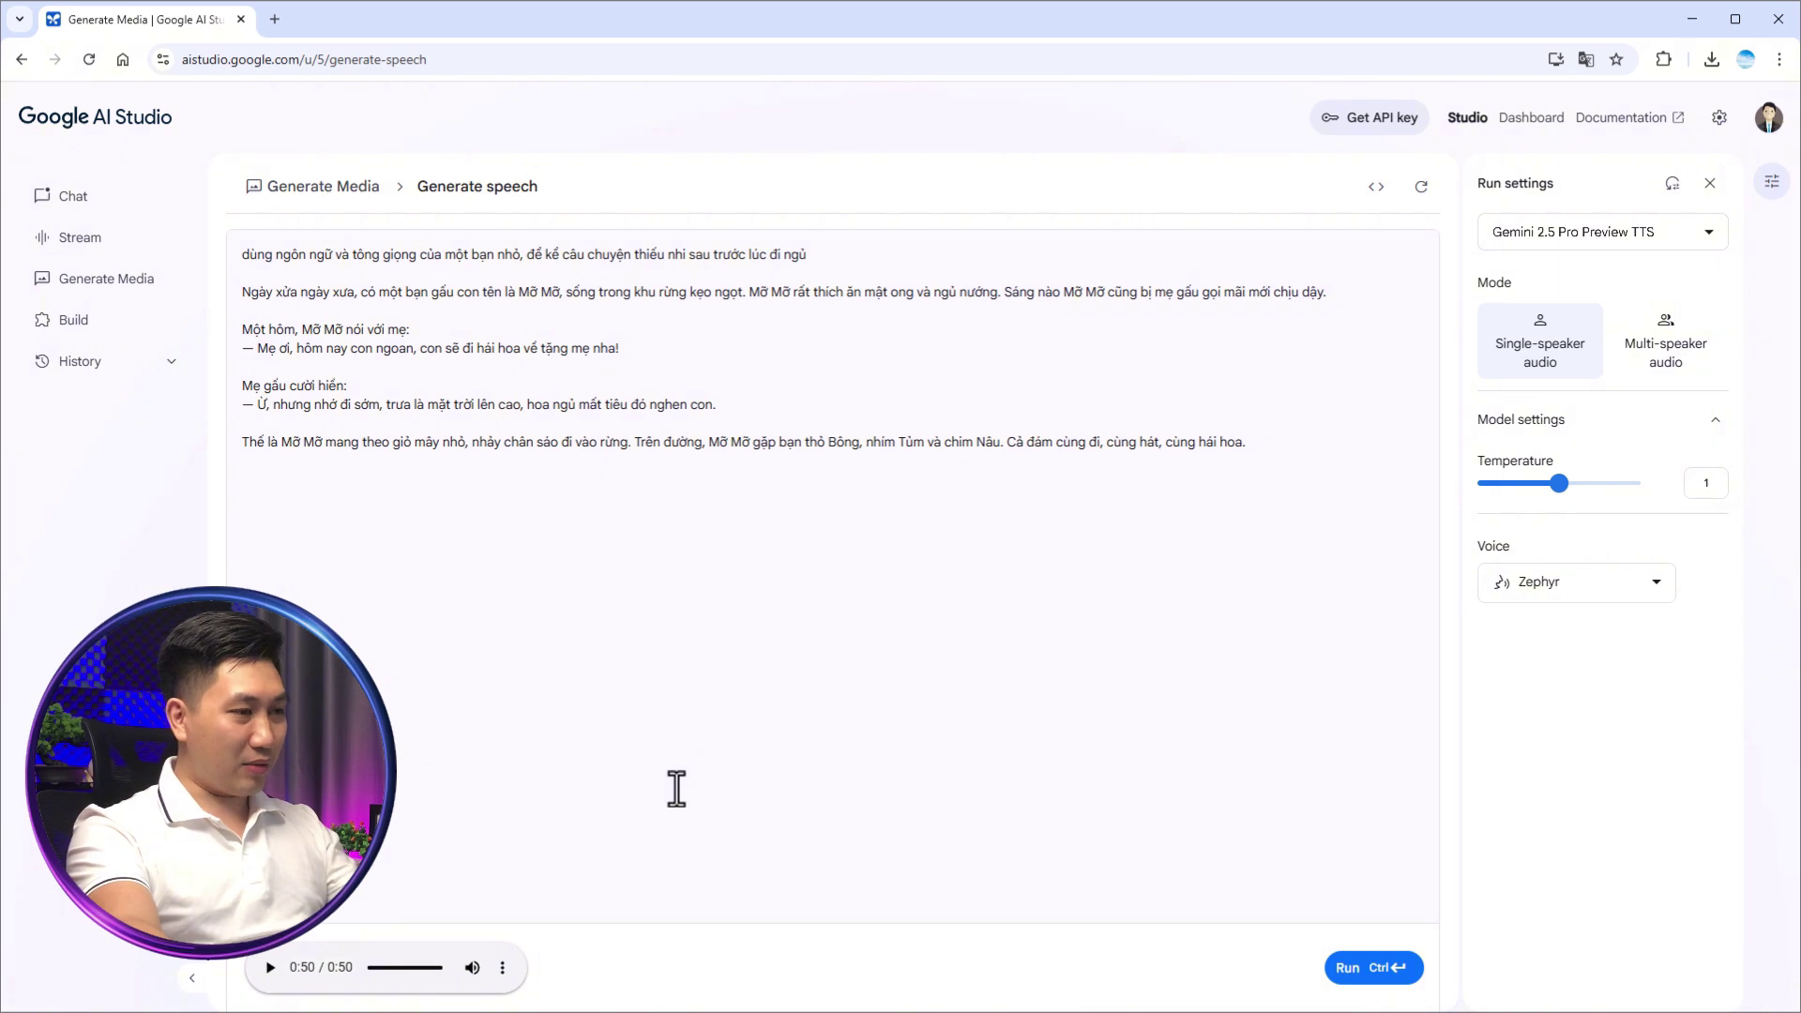
Step: Download the generated audio of the bedtime story
click(502, 967)
click(434, 915)
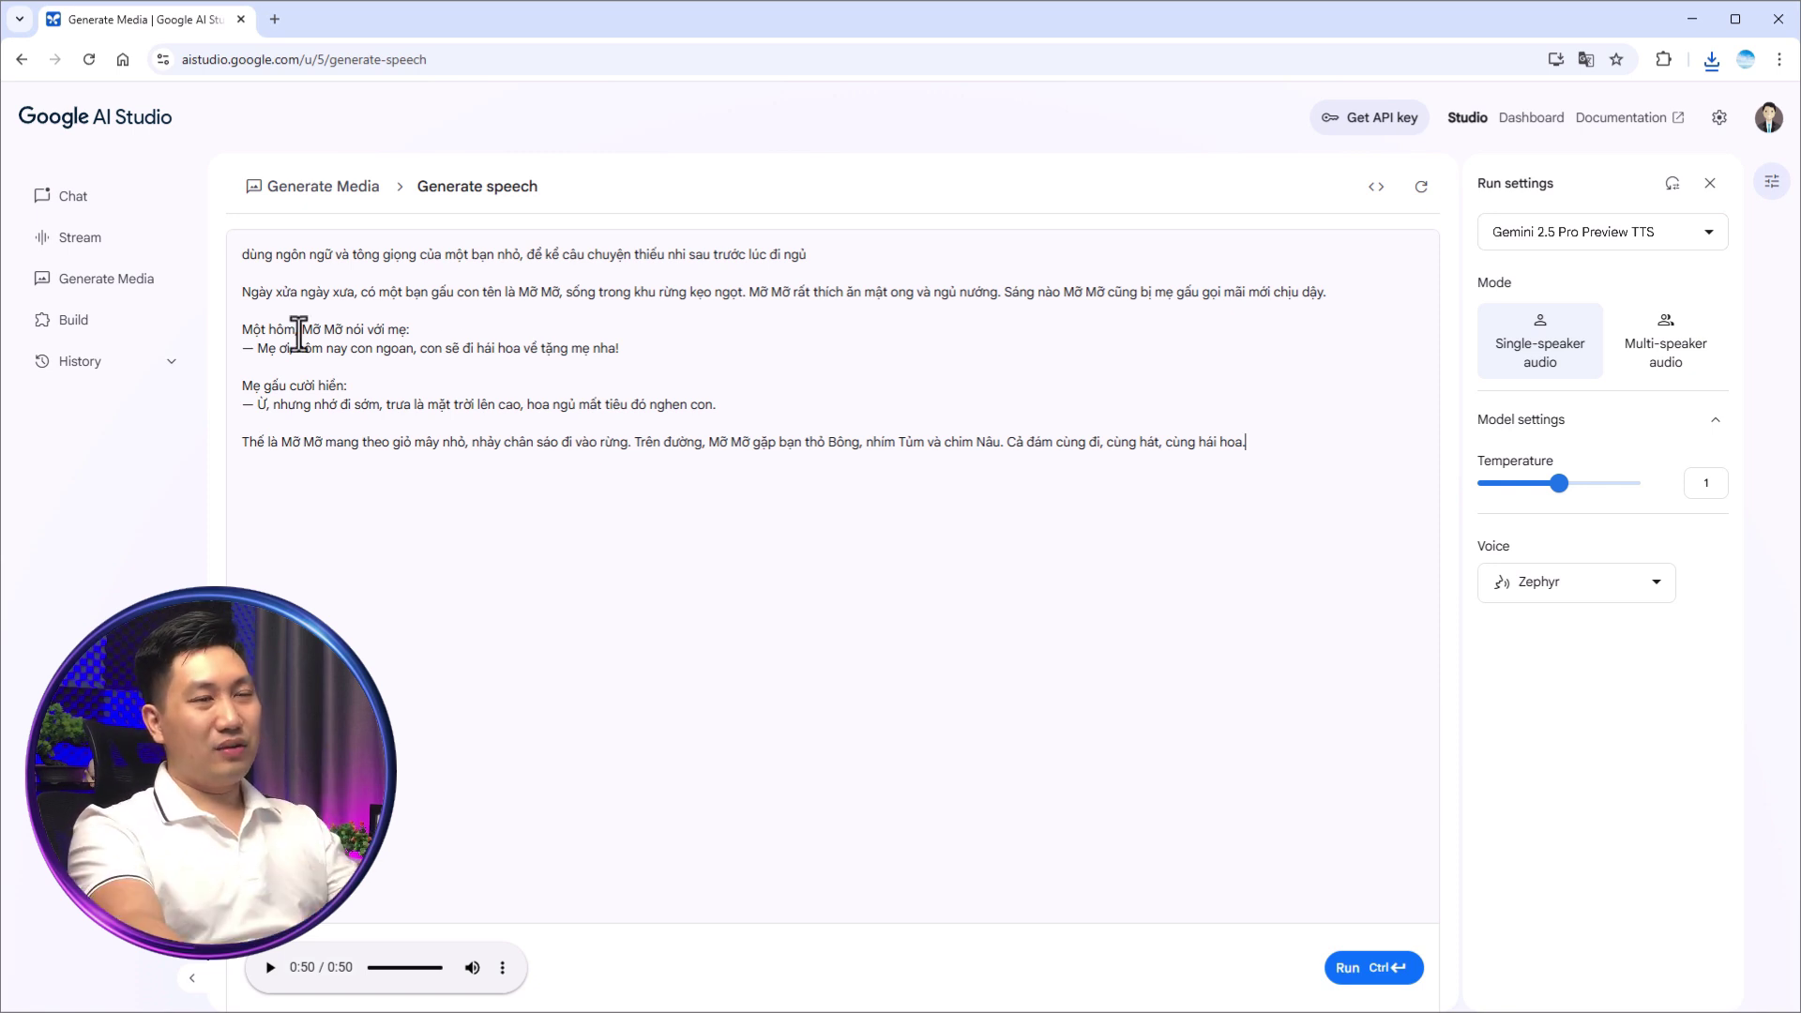
drag(1284, 443, 177, 318)
Step: Change the speaker's voice to Kore
click(1566, 586)
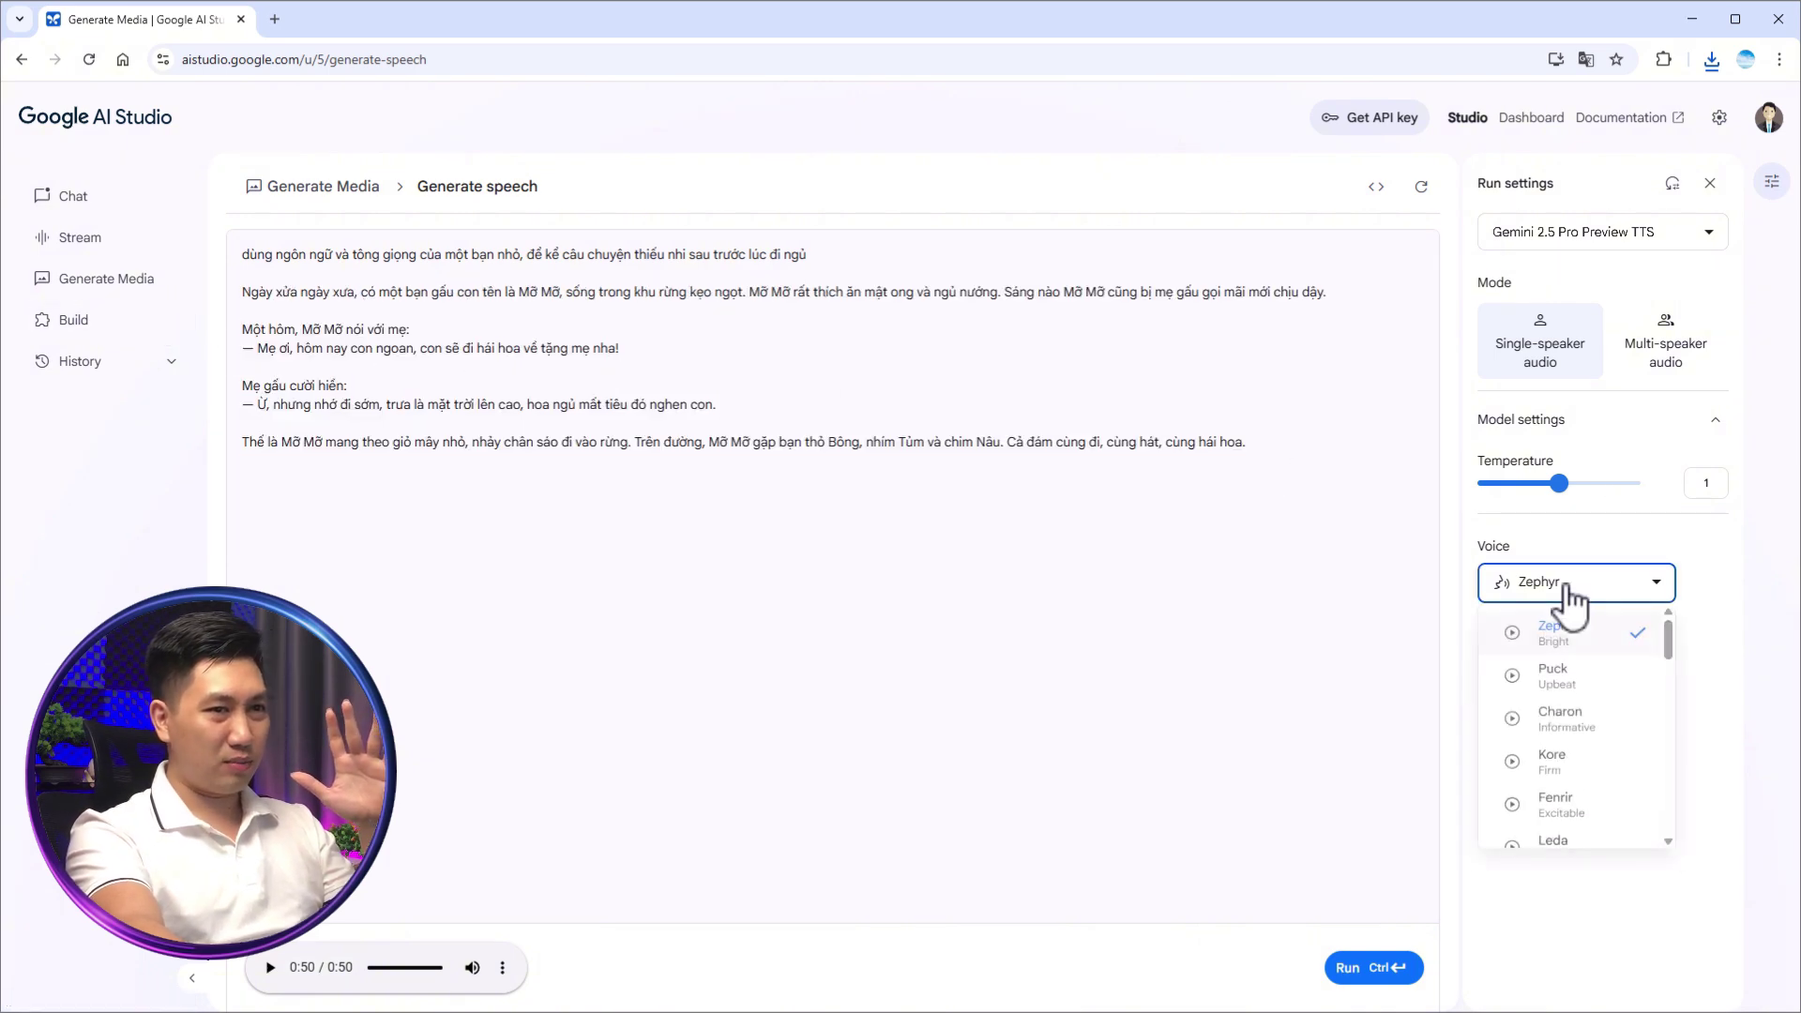
scroll(1595, 778, down, 3)
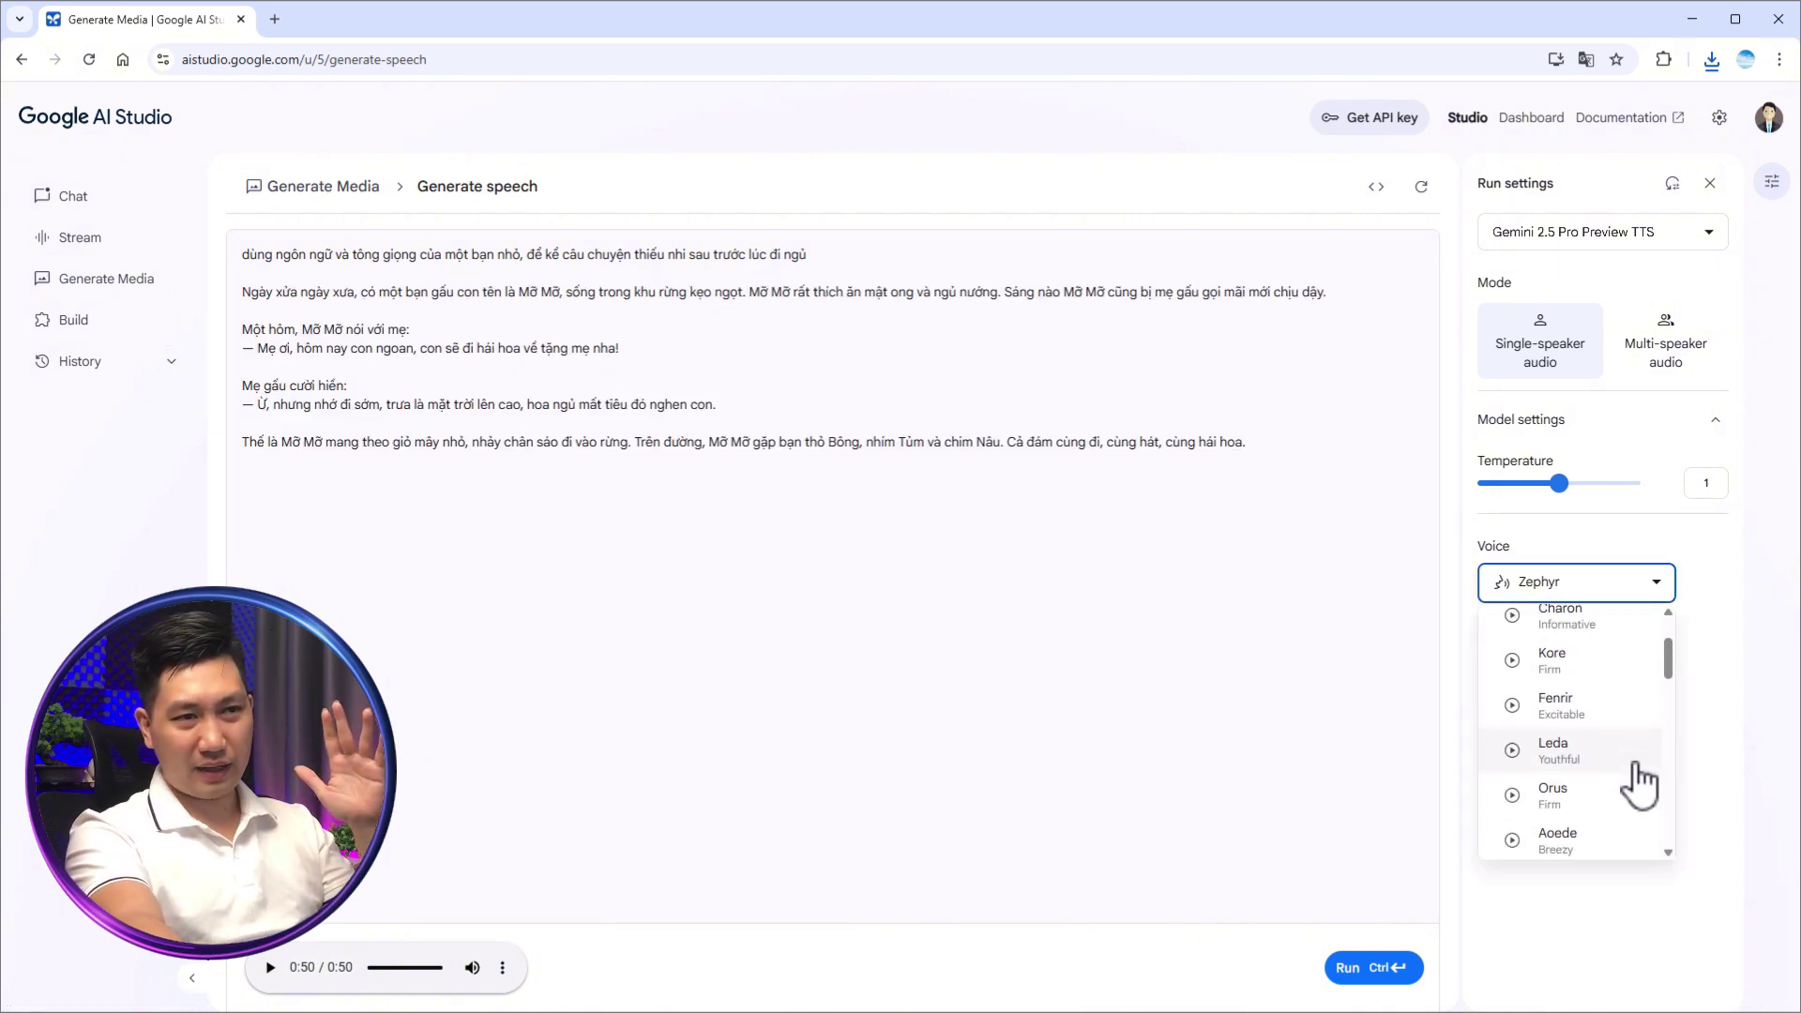
scroll(1510, 741, up, 1)
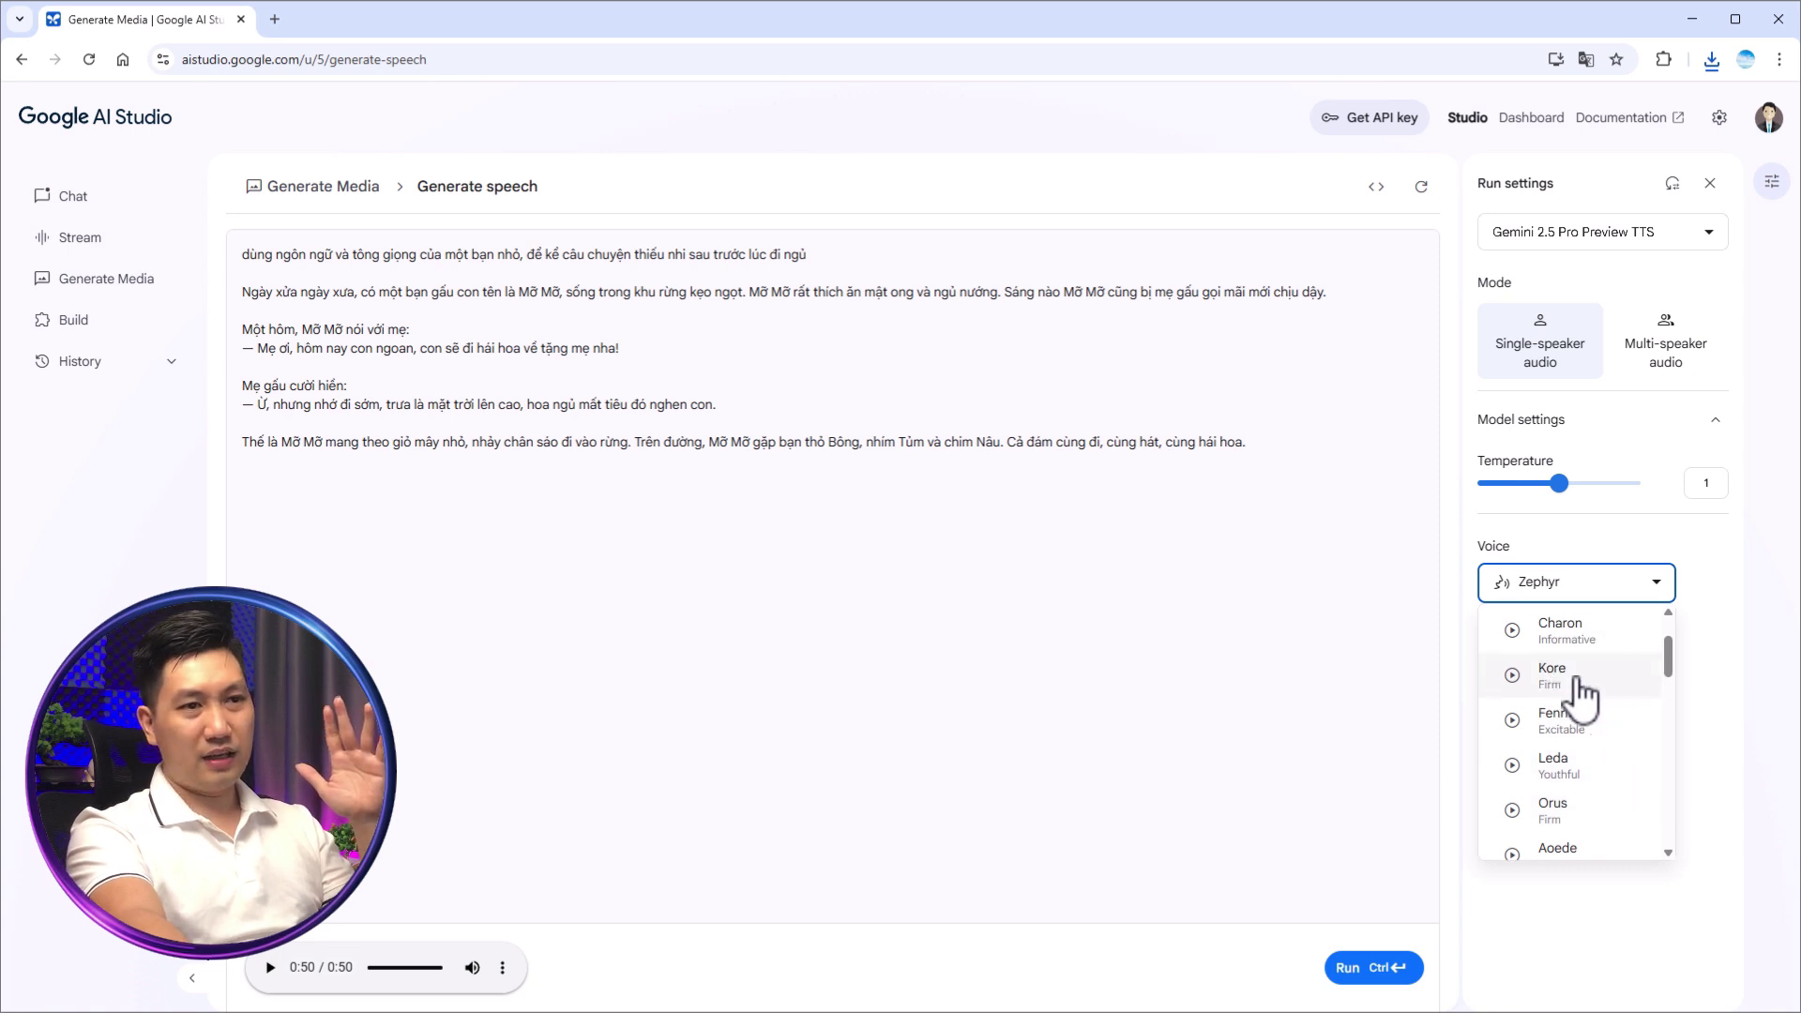
click(1562, 672)
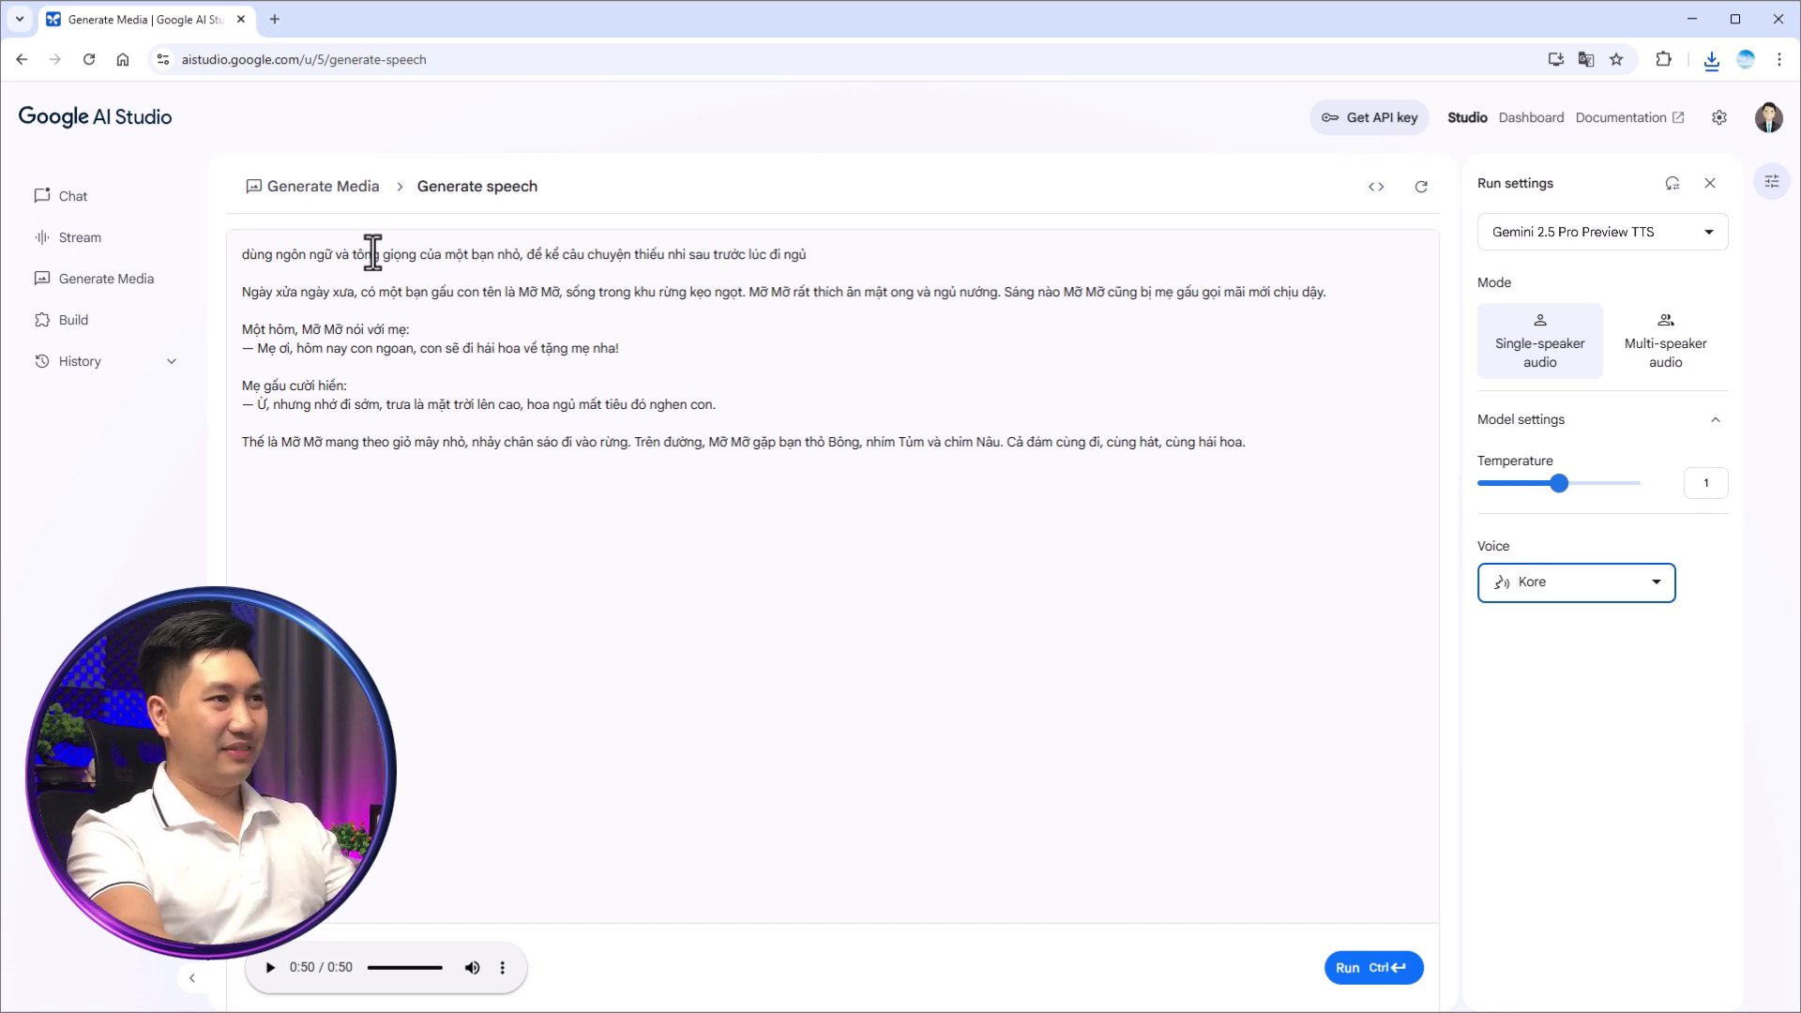
Step: Replace the prompt with a Vietnamese ghost story about a student, told in a middle-aged person's tone, and generate the speech
key(ctrl+a)
text(dùng ngôn ngữ và tông giọng của một người trung niên, kể 1 câu chuyện ma  Tối đó, tầm hơn 11 giờ, trời mưa lâm râm, gió thổi qua từng khe cửa nghe rít lên từng hồi lạnh gáy. Nam — sinh viên năm hai — đang ở trọ một mình trong căn phòng nhỏ ở cuối hẻm. Khu trọ ấy có tiếng là rẻ, nhưng ai cũng đồn là... có chuyện.  Nam vốn không tin ma. Hôm ấy đang ngồi học bài thì điện vụt tắt. Ngoài trời sấm chớp liên hồi. Cậu bật đèn pin điện thoại lên, vừa định đi lấy nến thì... nghe tiếng gõ cửa. Cộc... cộc... cộc...  Nam cau mày, nghĩ là bà chủ trọ, vừa mở hé cửa ra thì không thấy ai. Chỉ có một cái bóng ướt nhẹp in trên nền xi măng, dài loằng ngoằng, như thể ai đó vừa đứng đó một lúc.)
key(ctrl+Return)
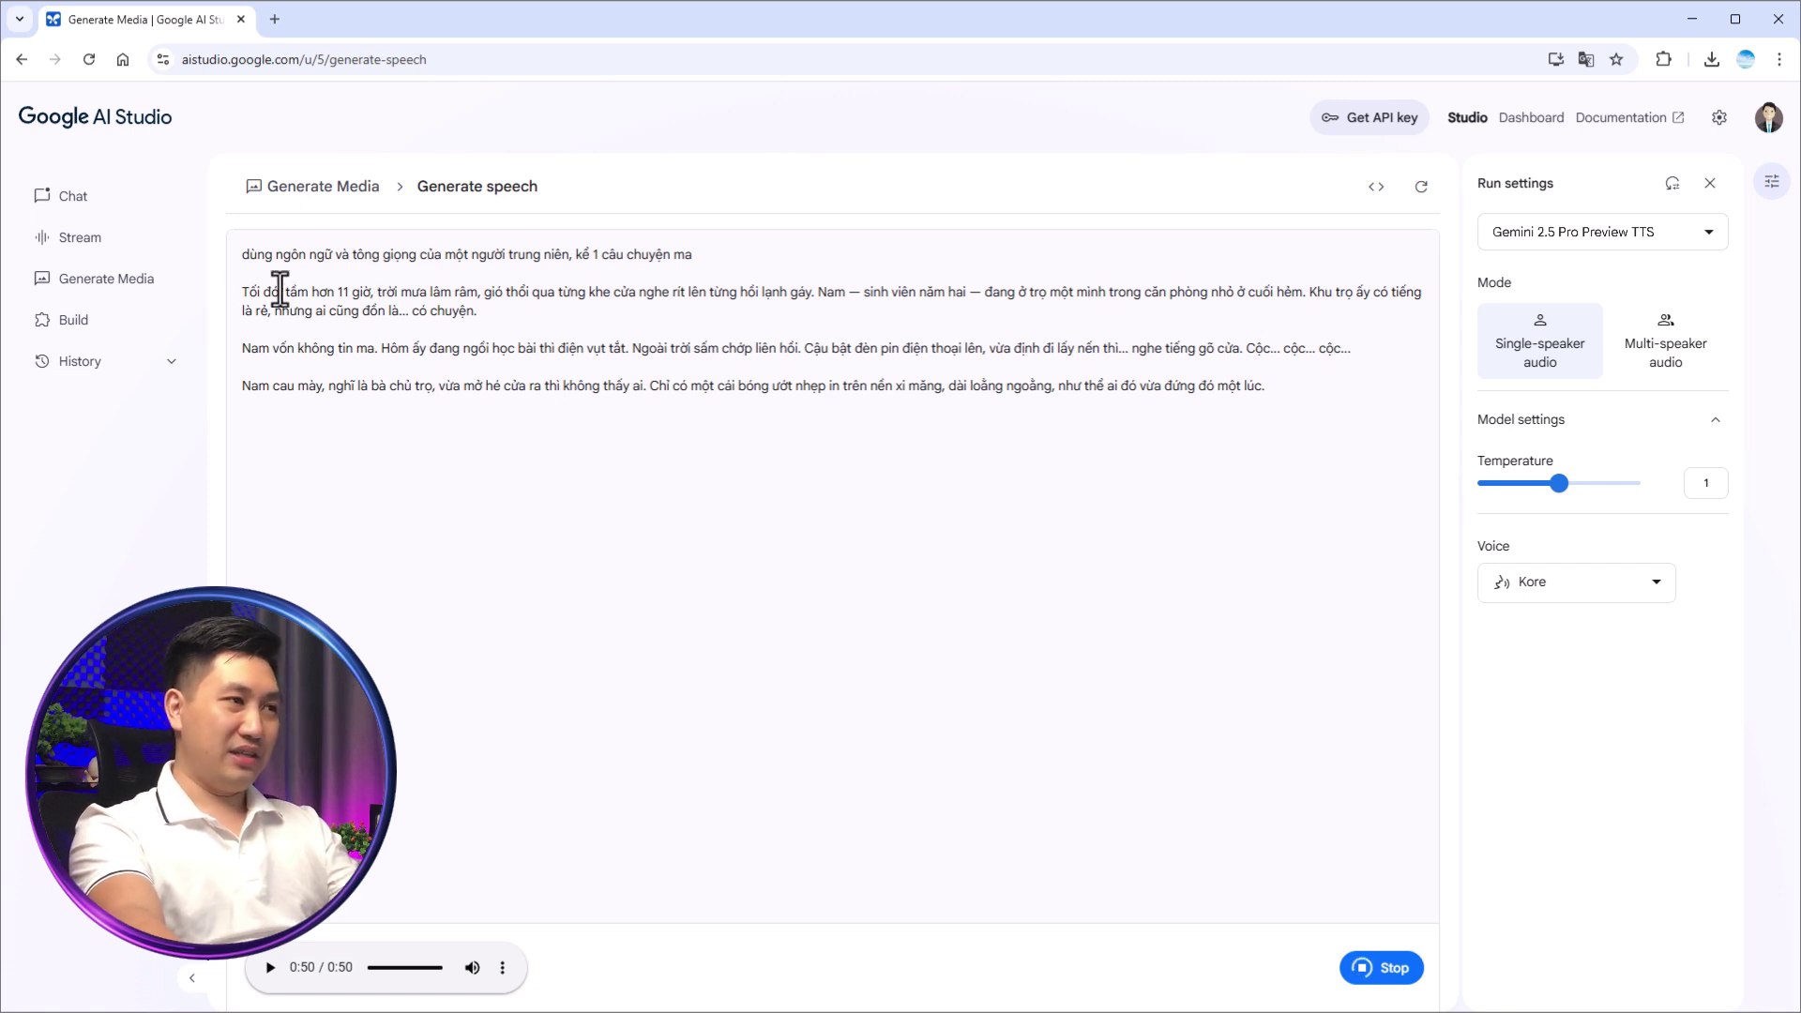
drag(242, 291, 1328, 393)
click(1328, 394)
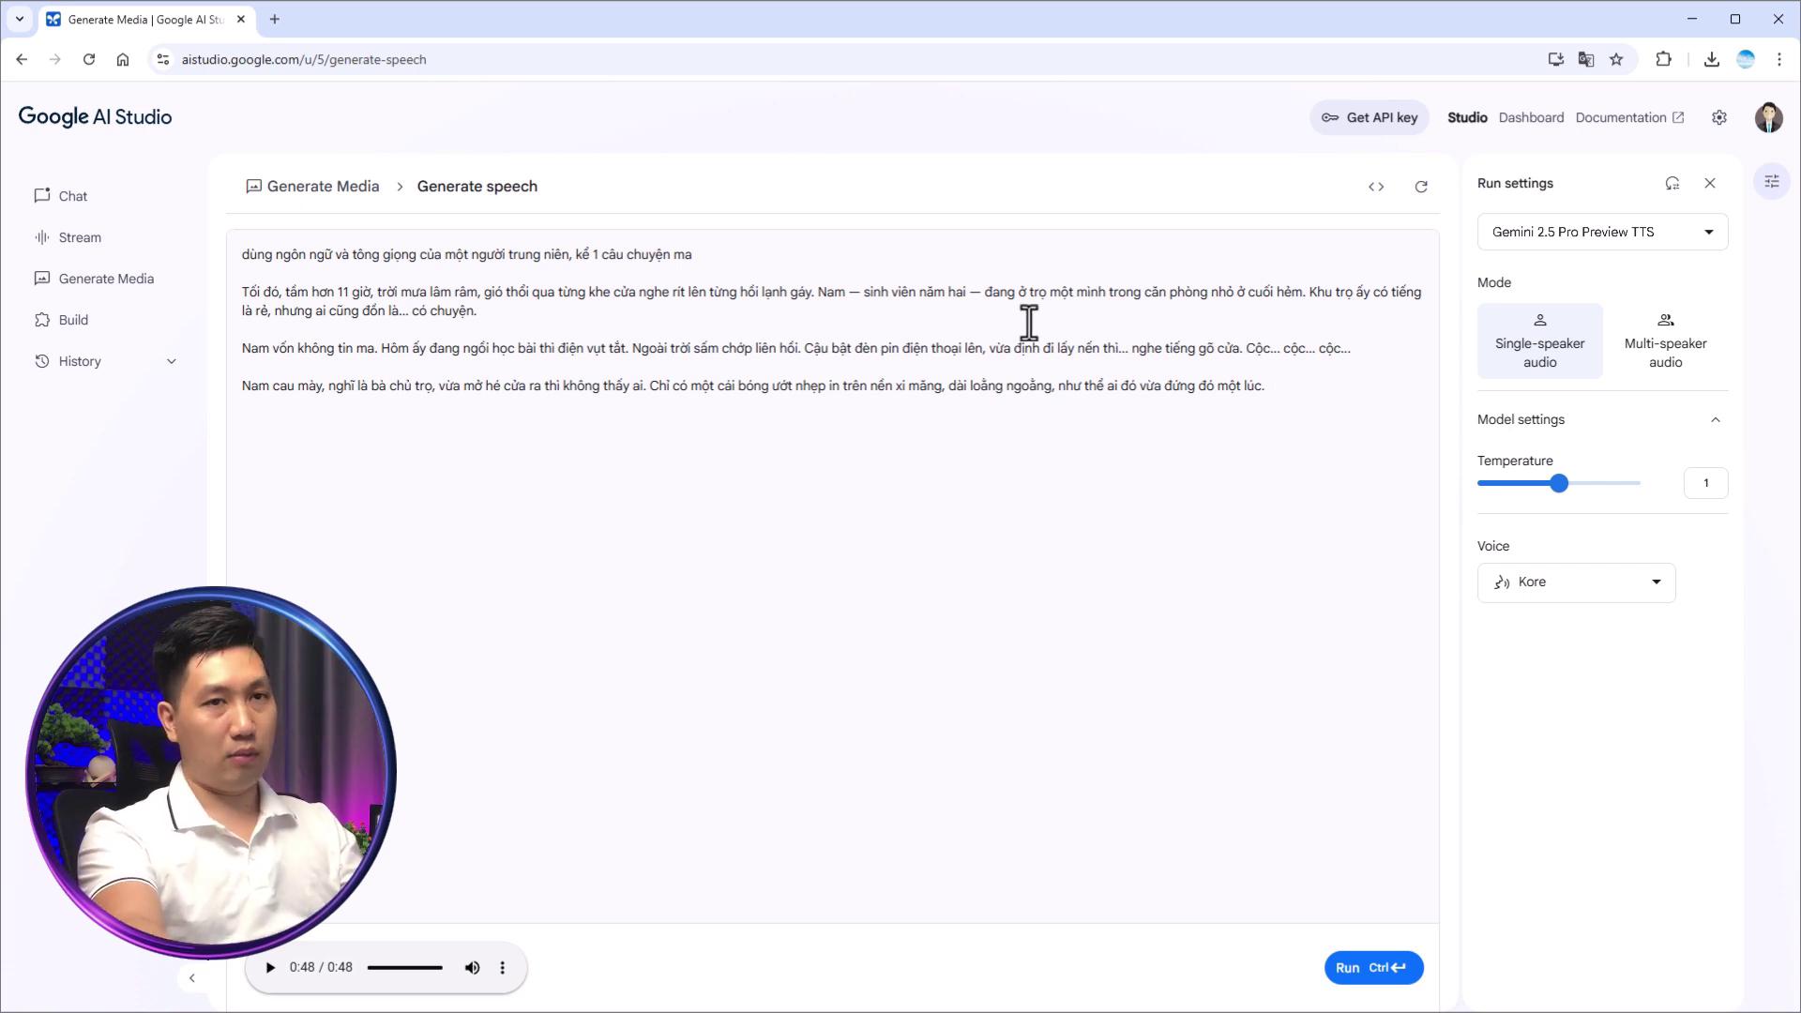
click(1575, 581)
mouse_move(1667, 638)
mouse_down()
mouse_move(1676, 832)
mouse_move(1683, 652)
mouse_up()
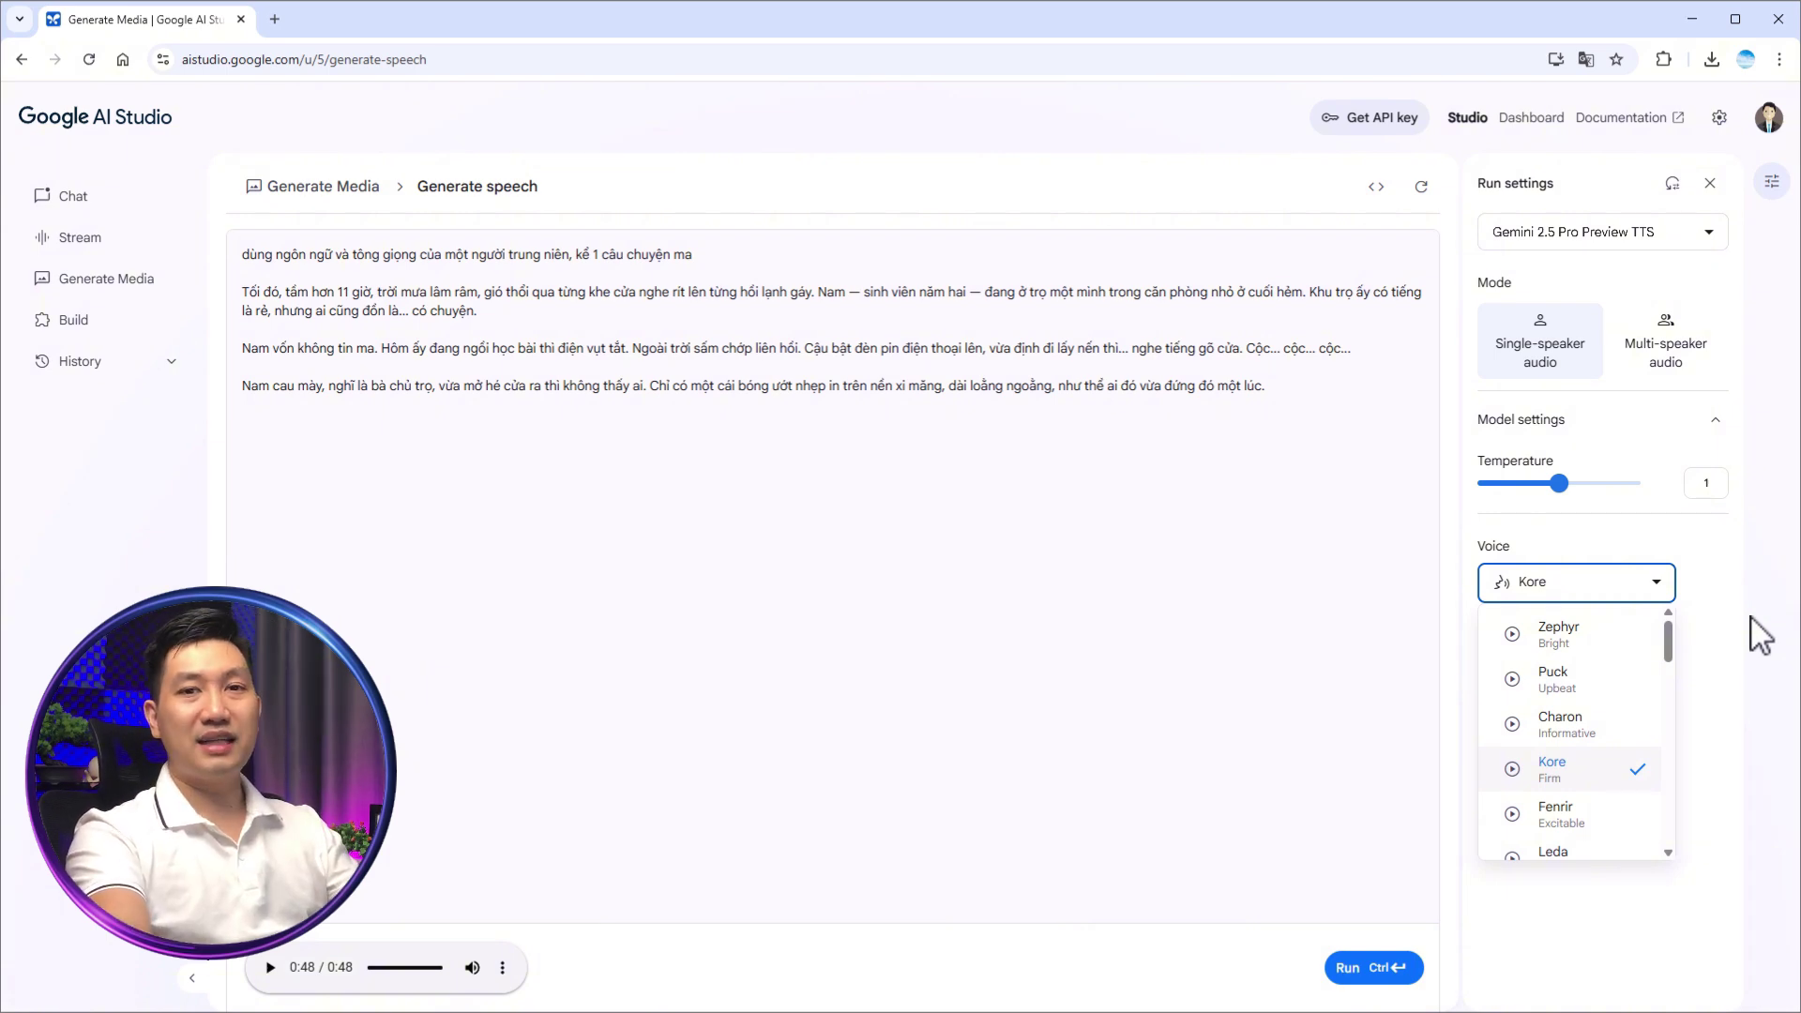
drag(1669, 638, 1698, 839)
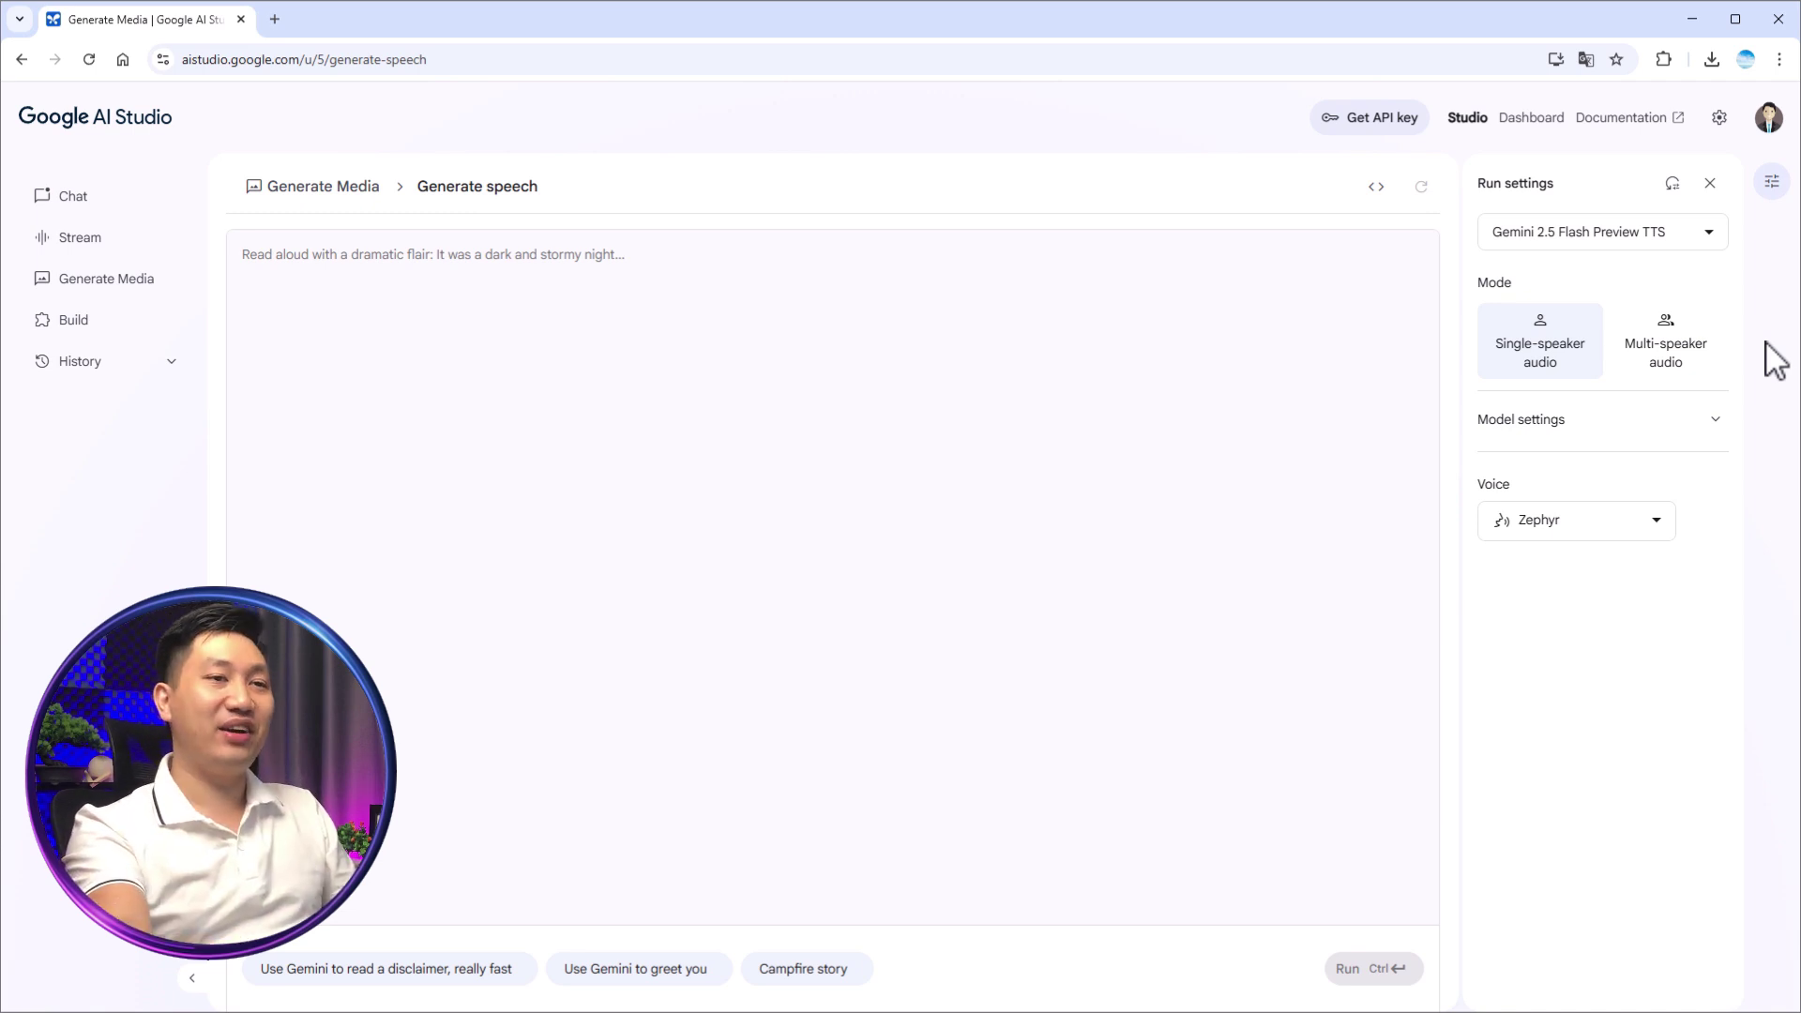
Step: Switch to multi-speaker audio and examine the speaker name settings, the raw structure and the script builder's style instructions
click(1698, 363)
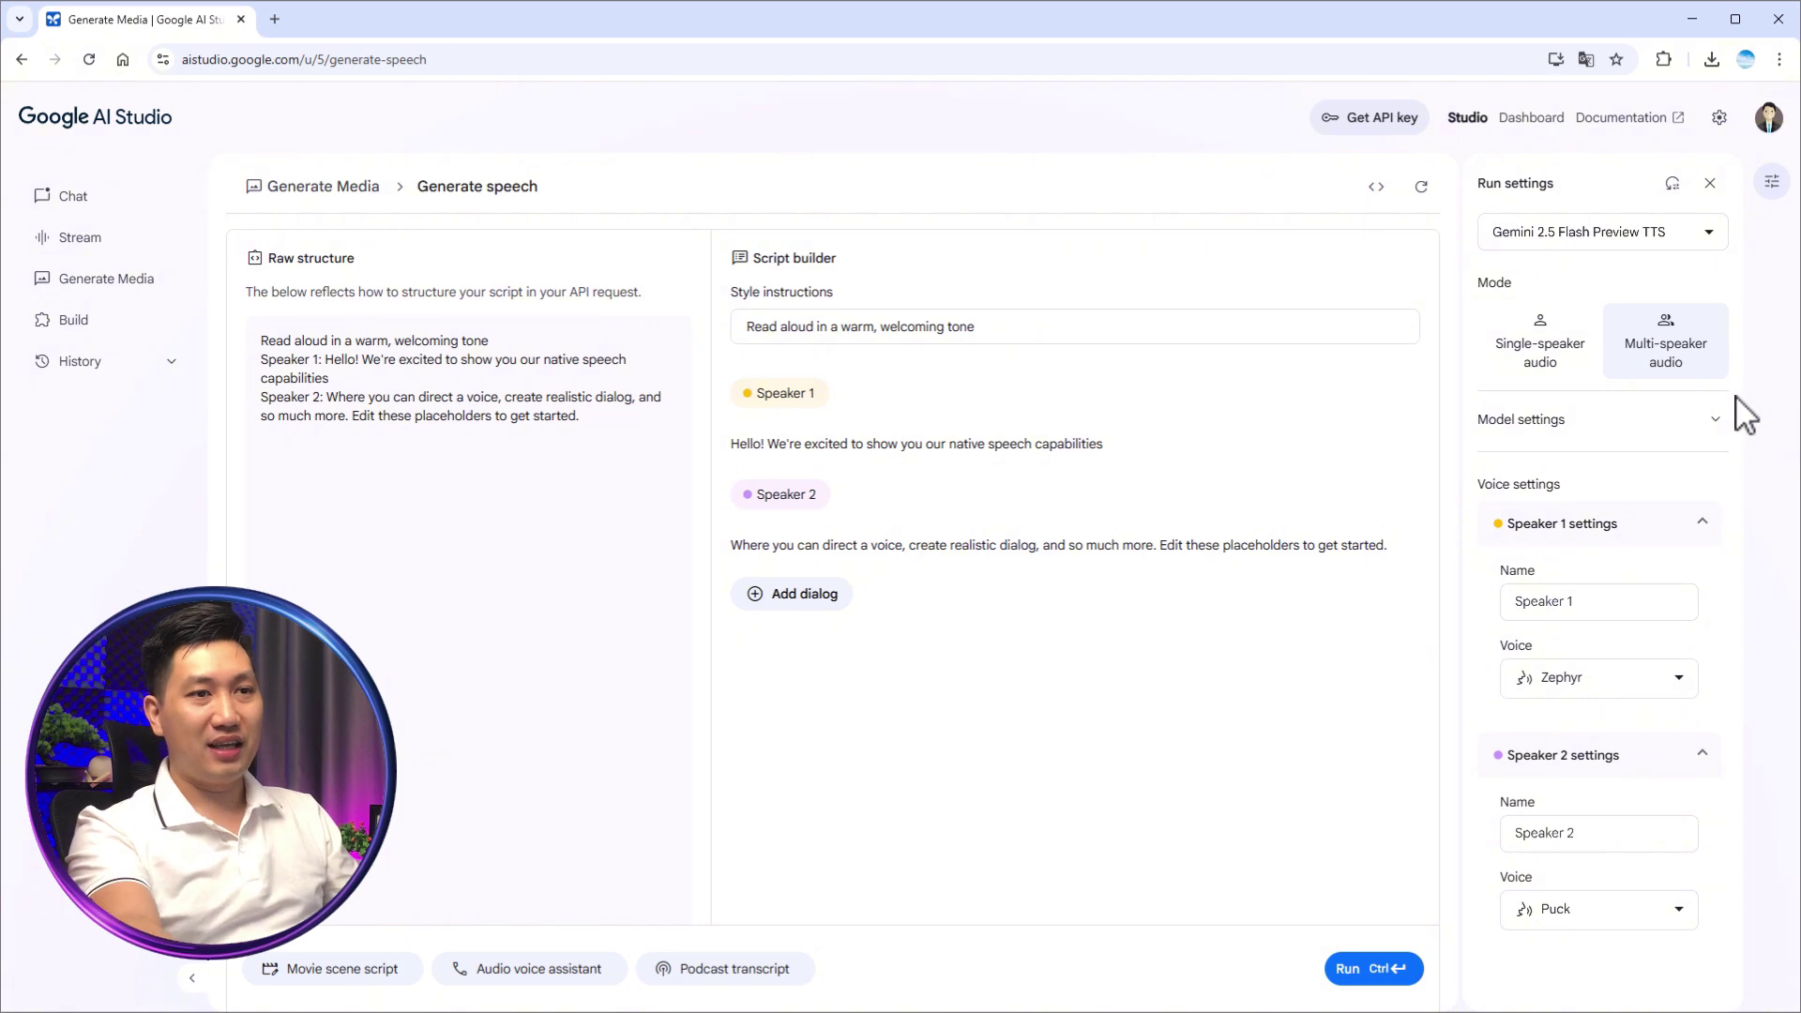
click(1561, 601)
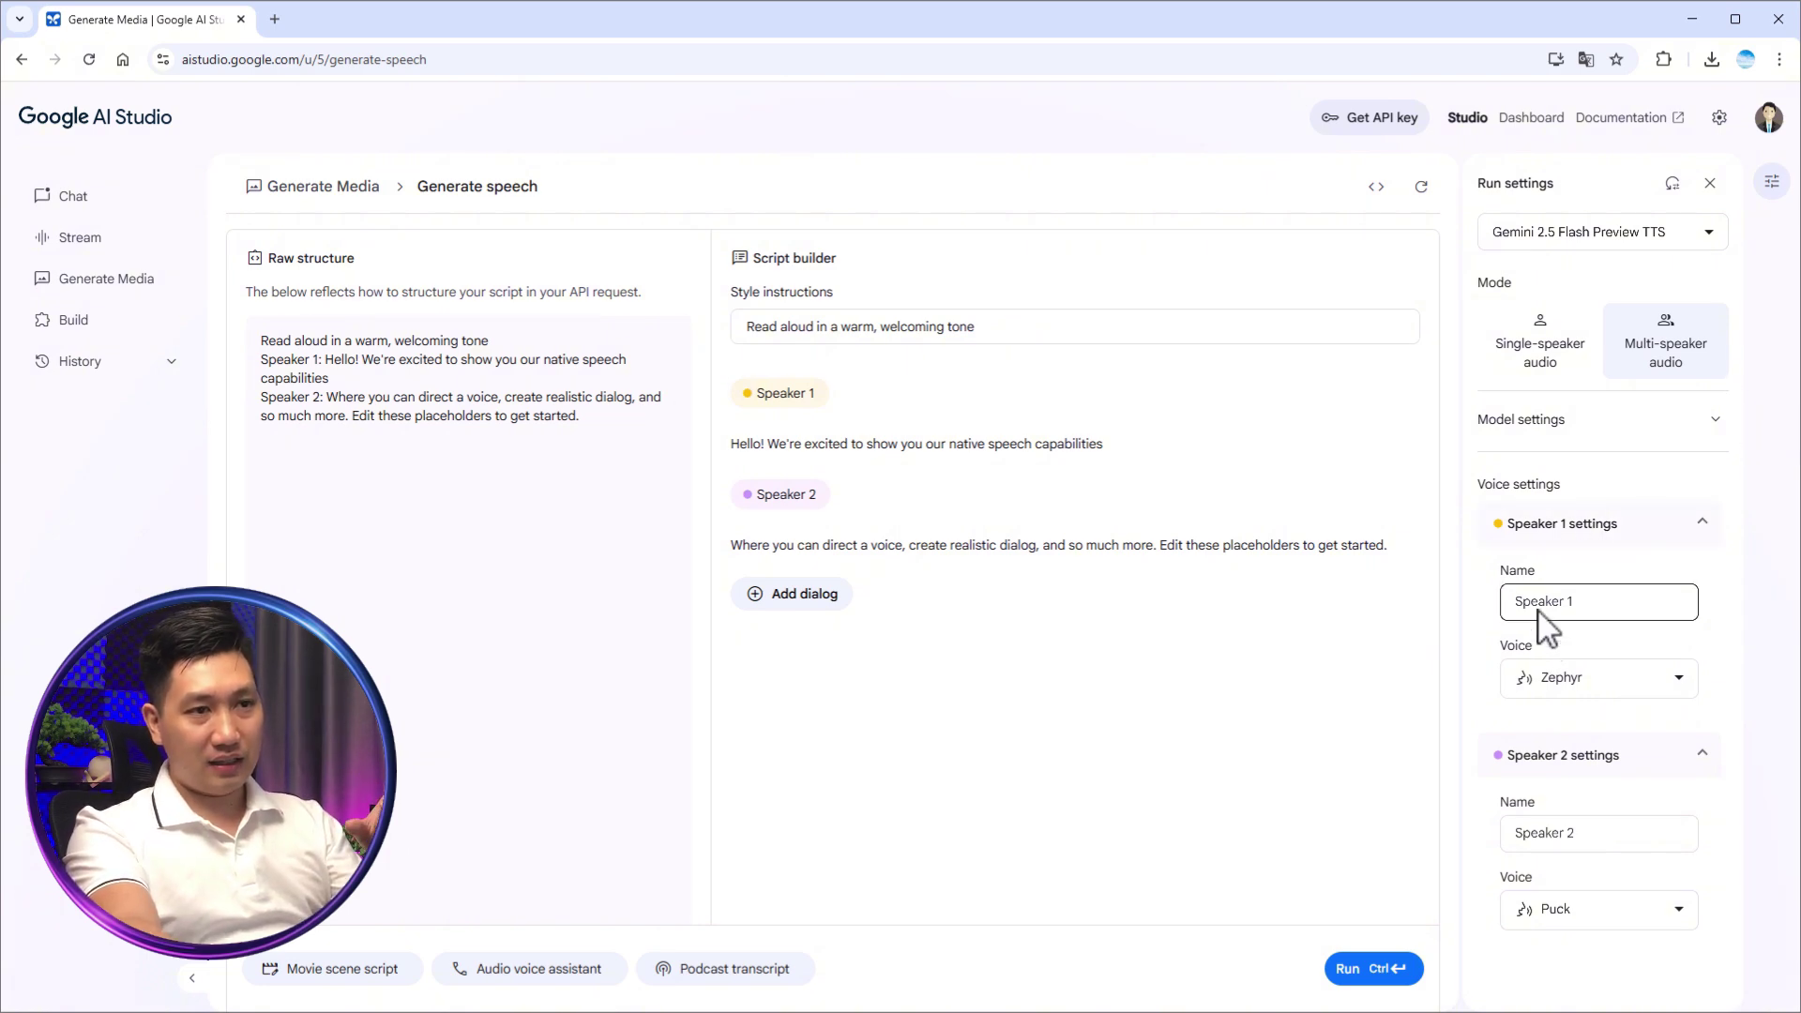
click(1590, 848)
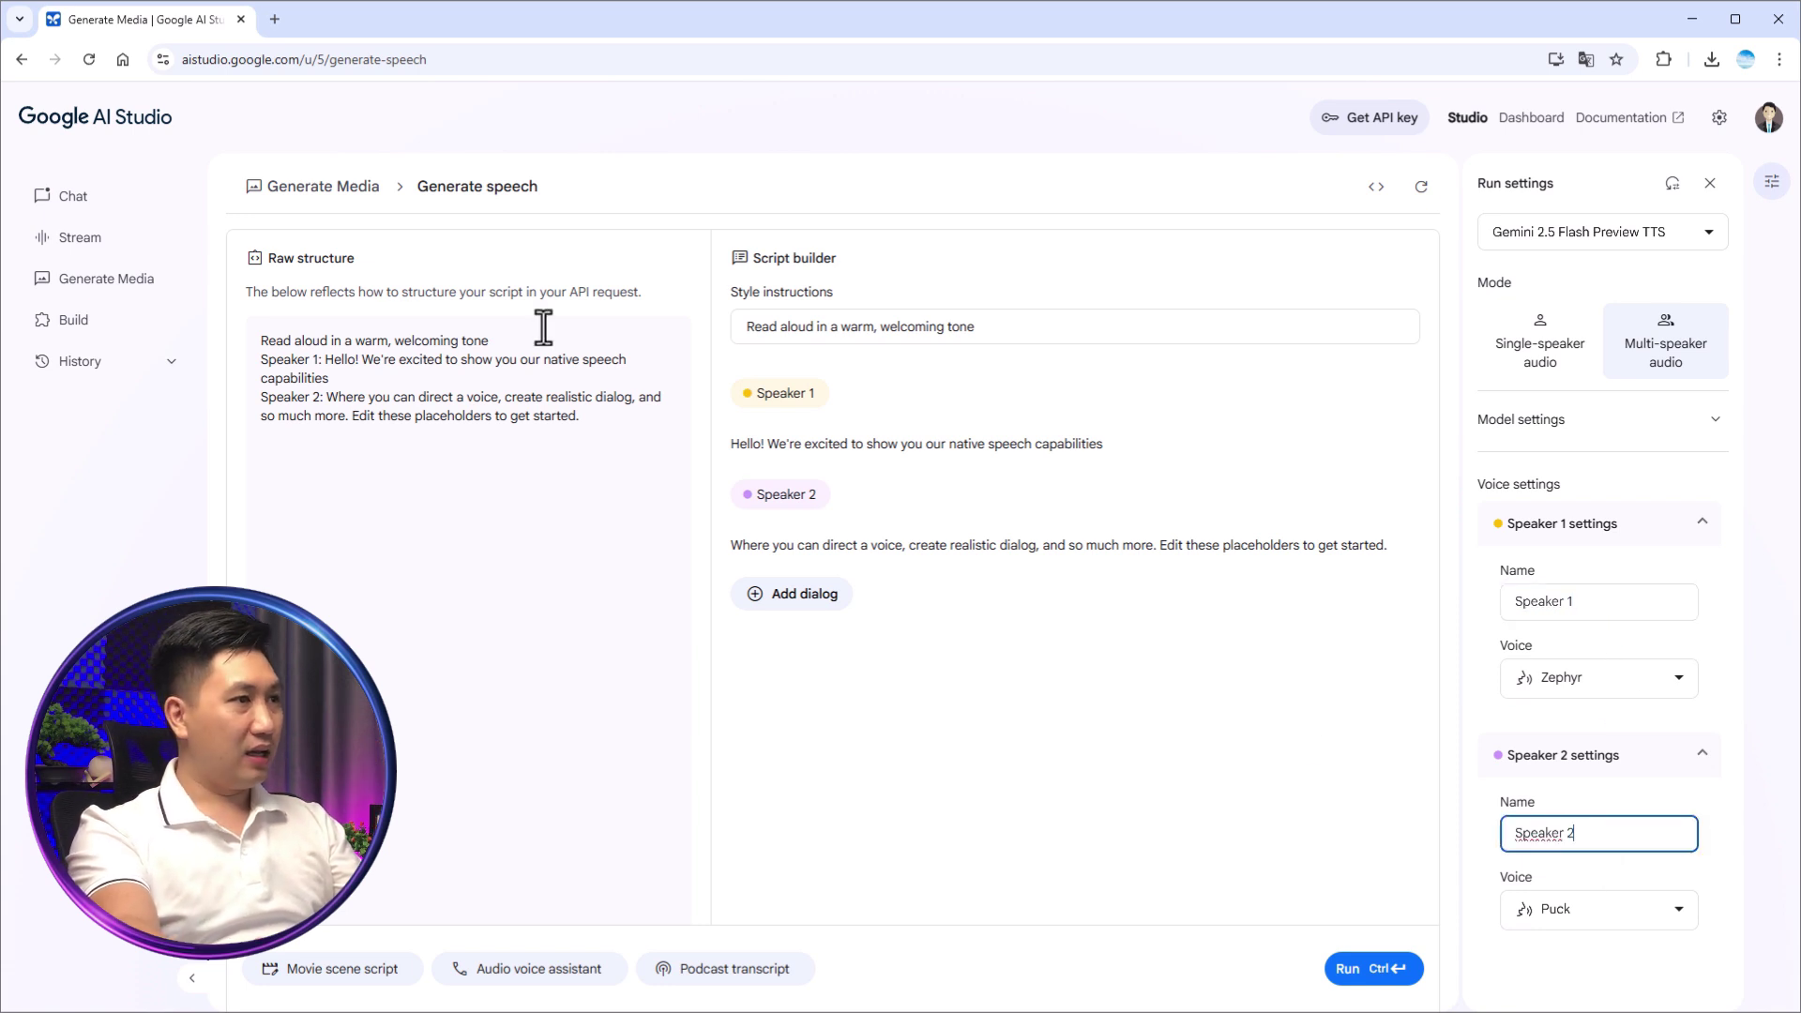
drag(266, 257, 380, 272)
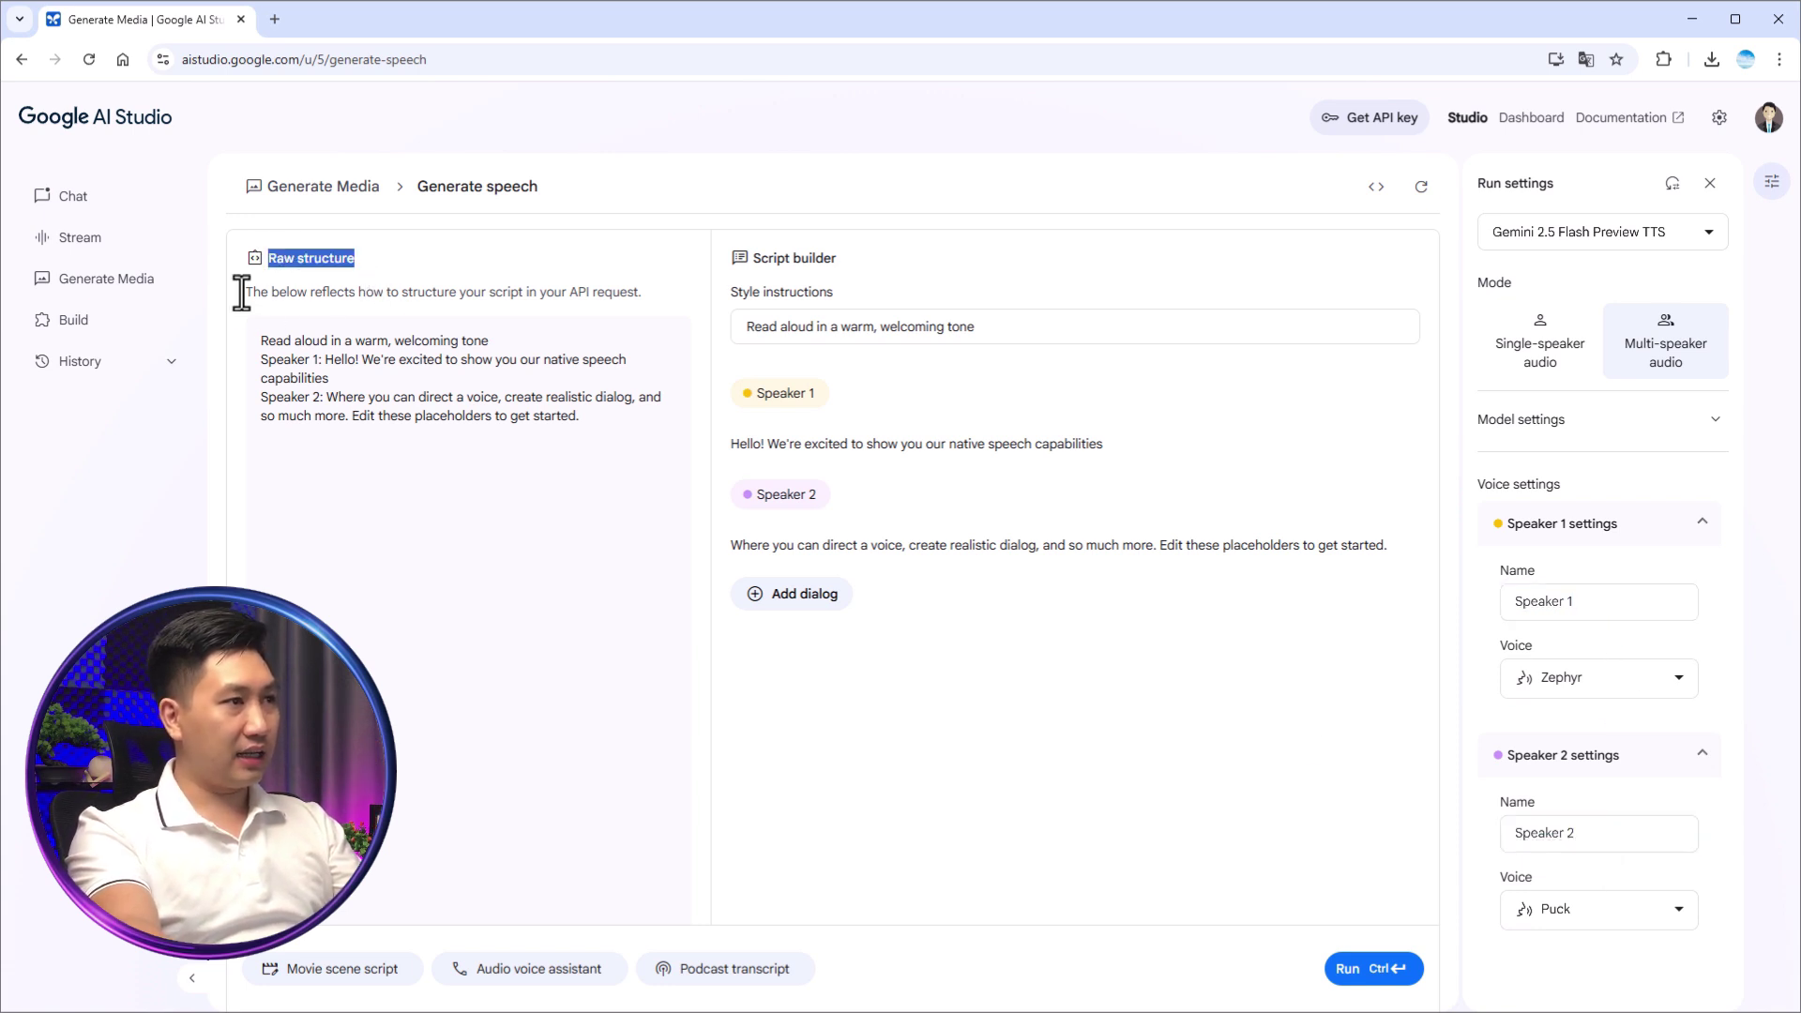
drag(245, 290, 278, 332)
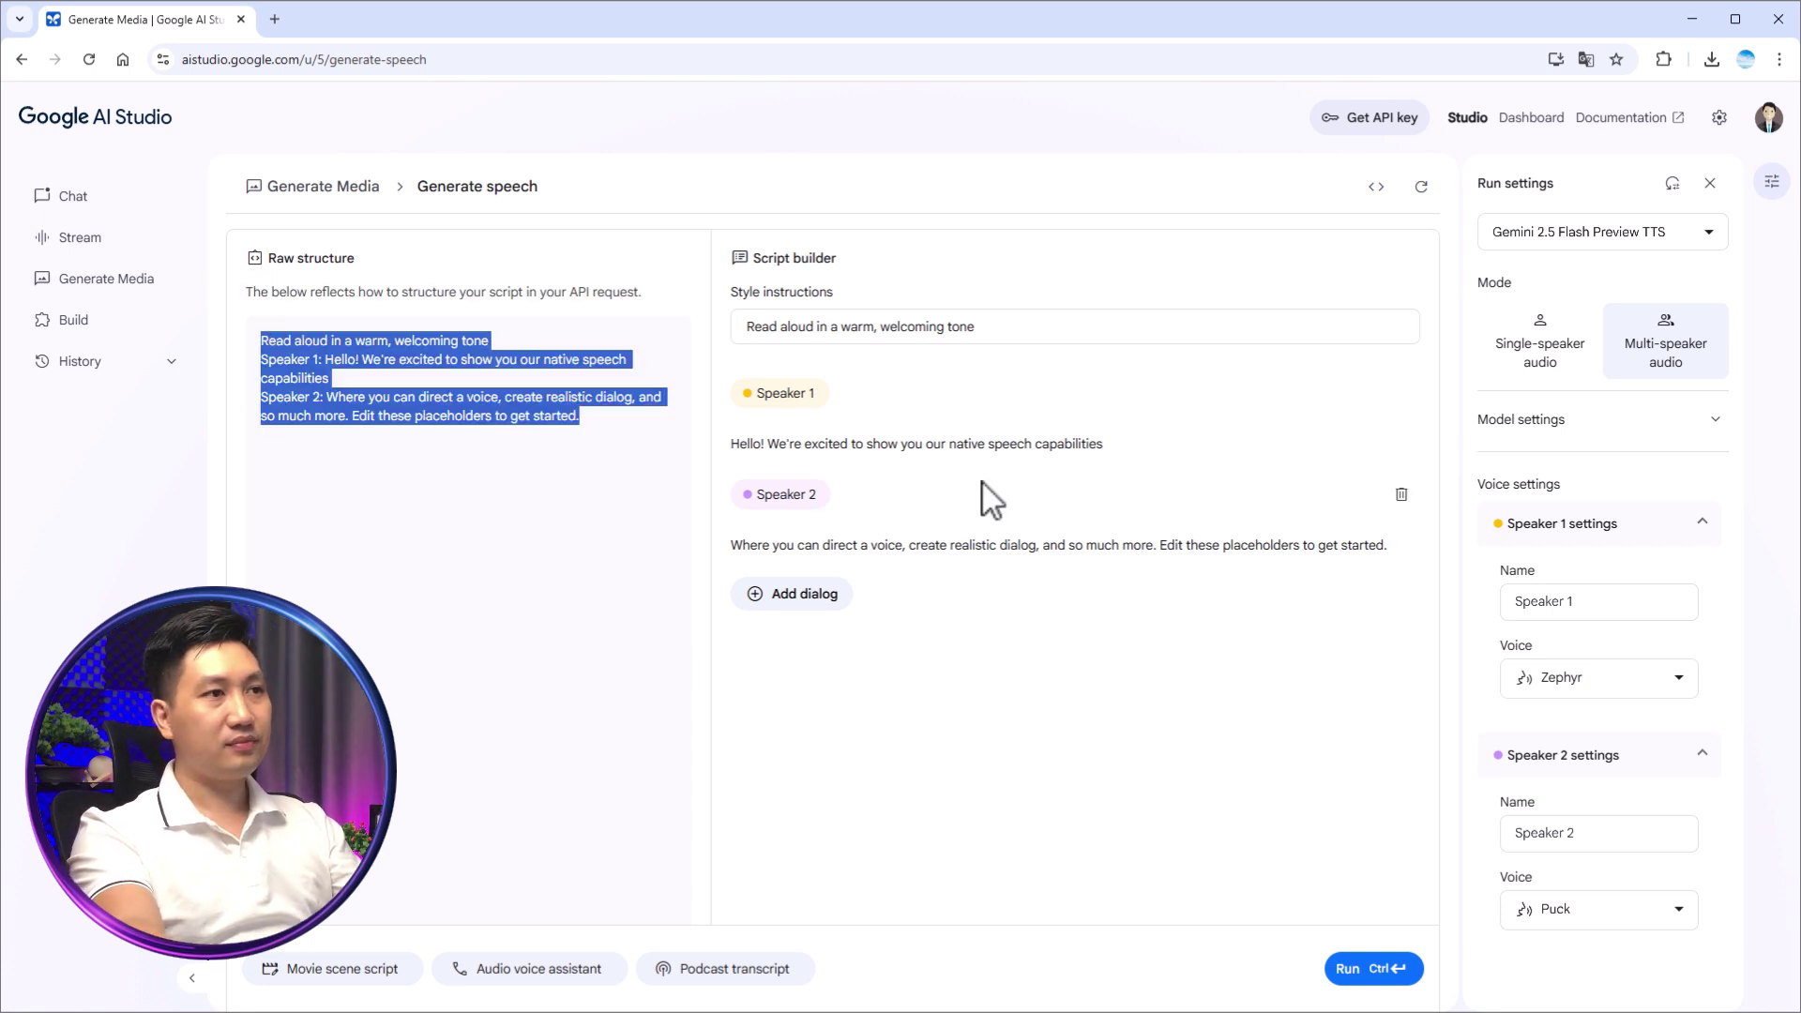
drag(752, 260, 841, 261)
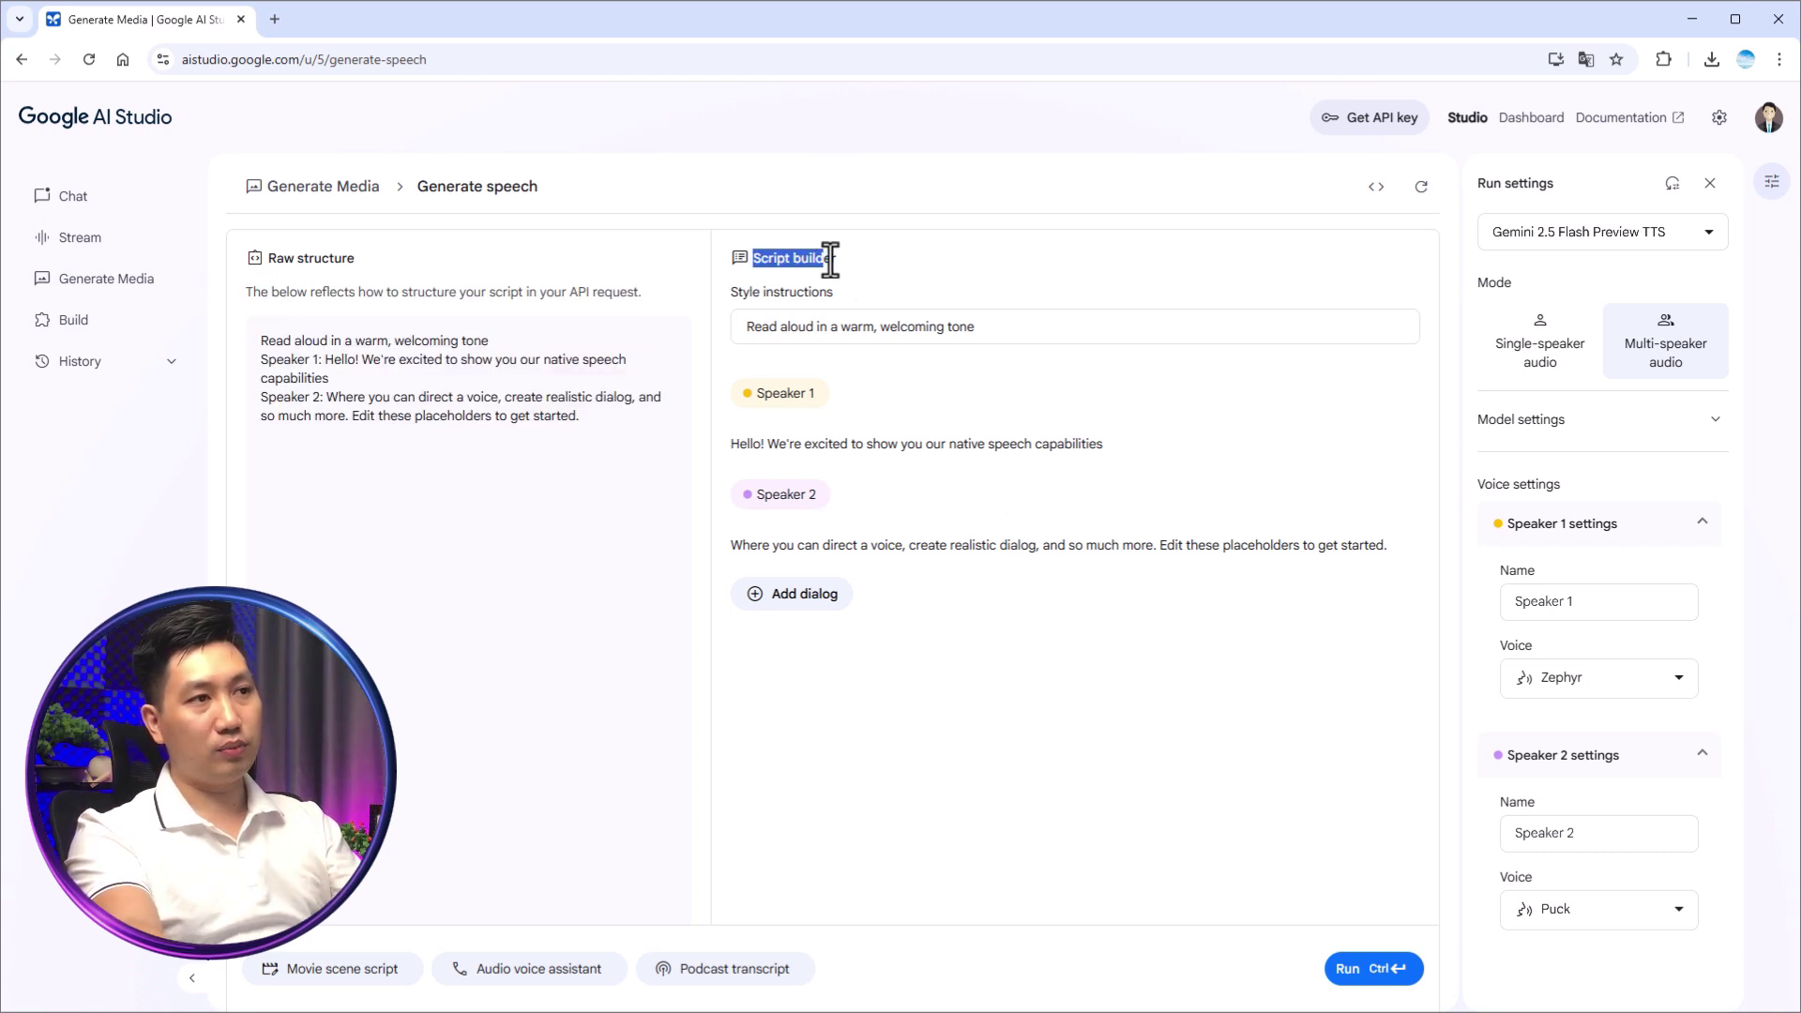
click(841, 334)
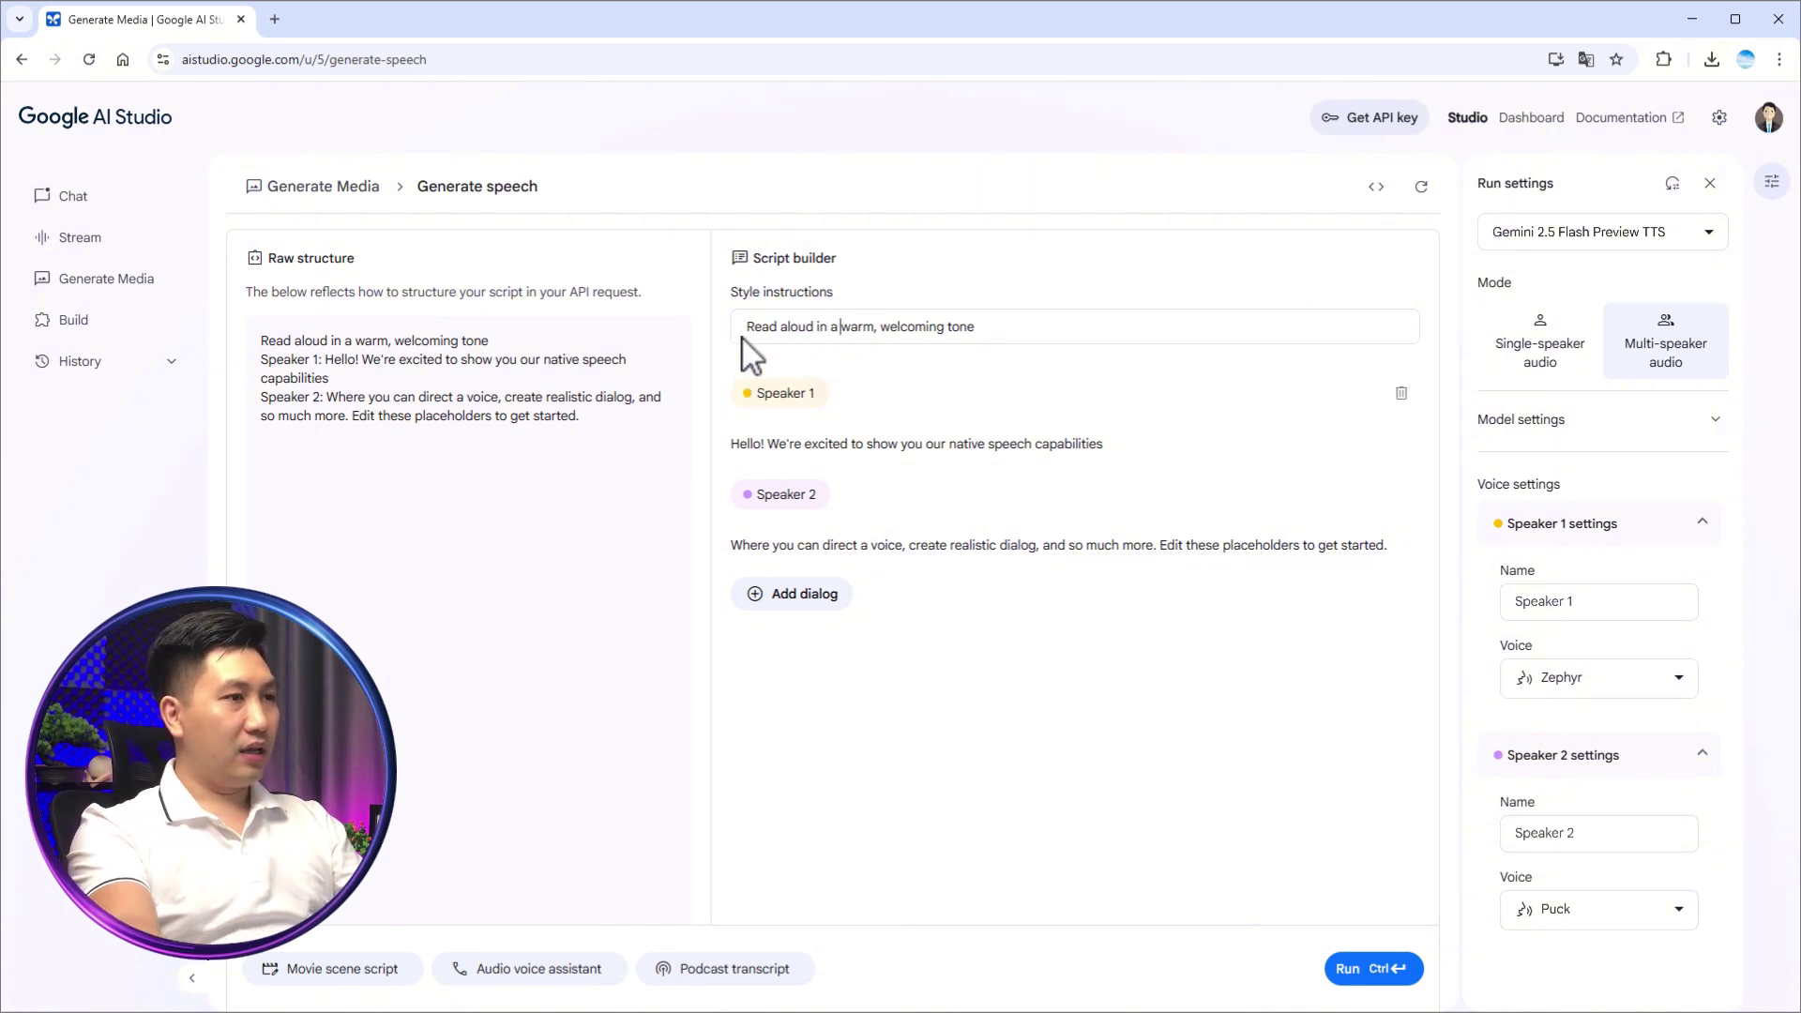
Step: Replace the raw structure script with the Vietnamese dialogue between Anh Hai and Cô Ba
click(445, 359)
key(ctrl+a)
key(ctrl+v)
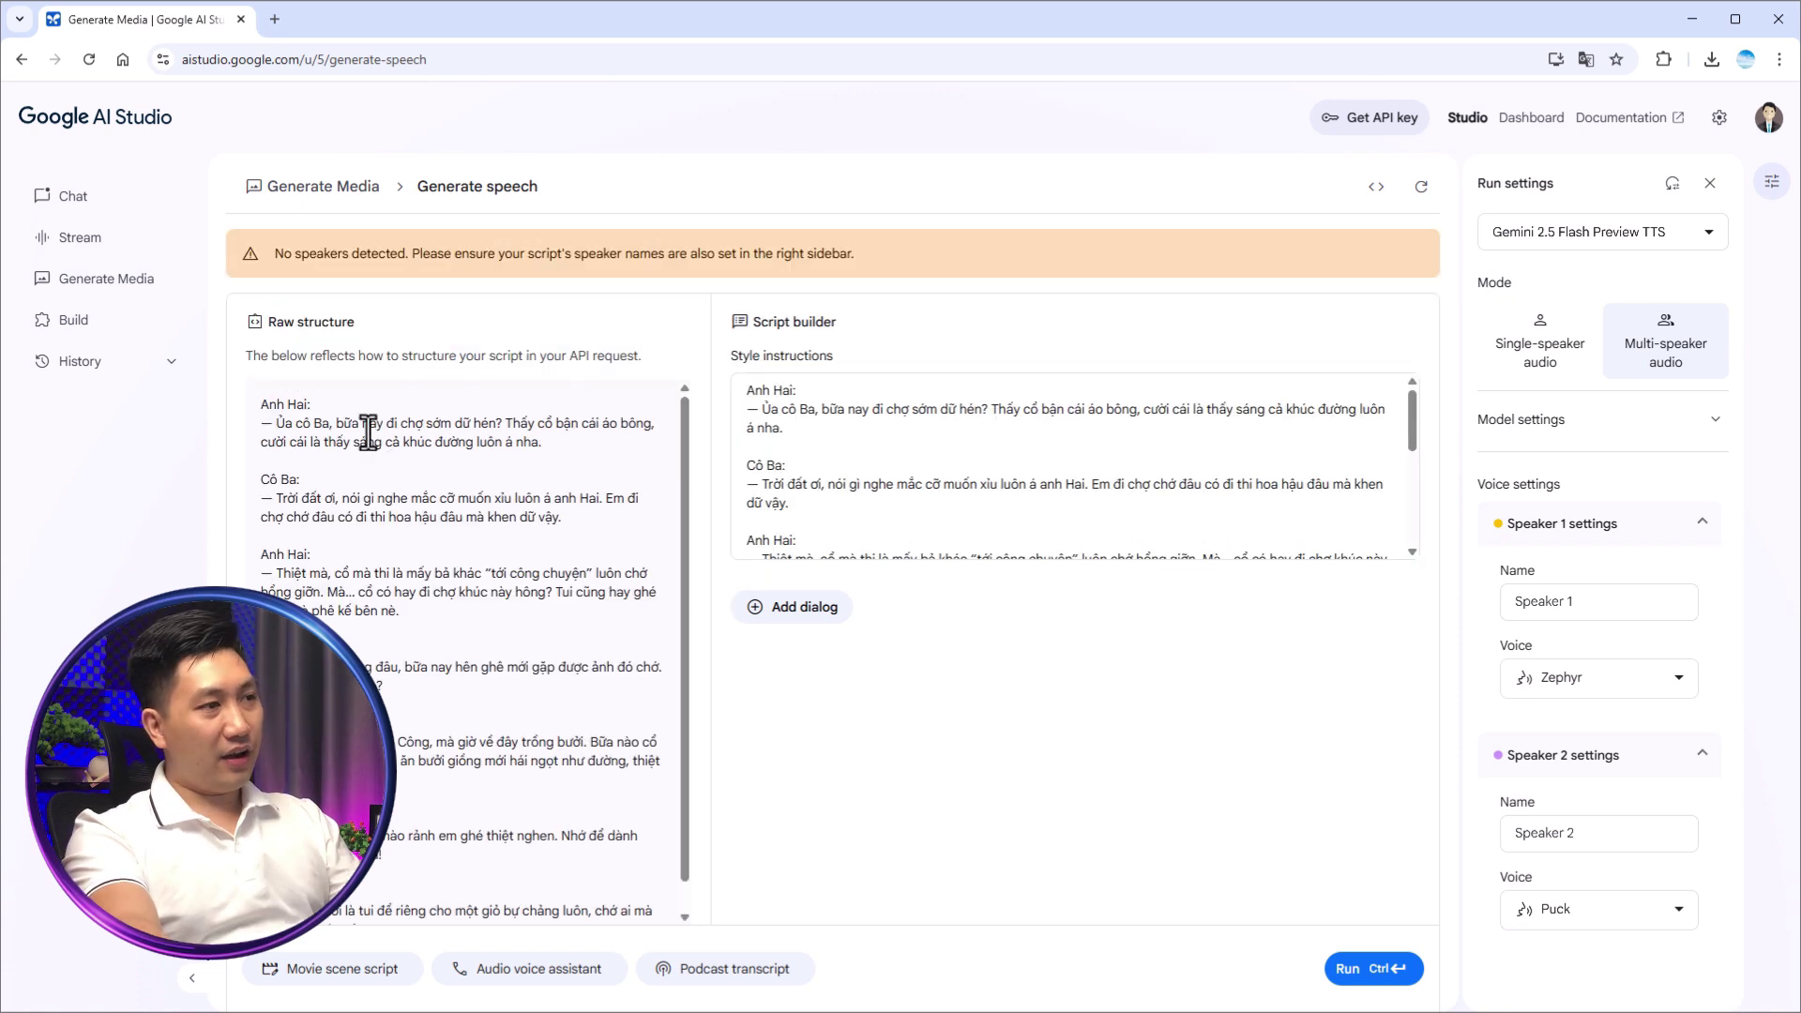
drag(307, 404, 260, 404)
drag(304, 480, 261, 480)
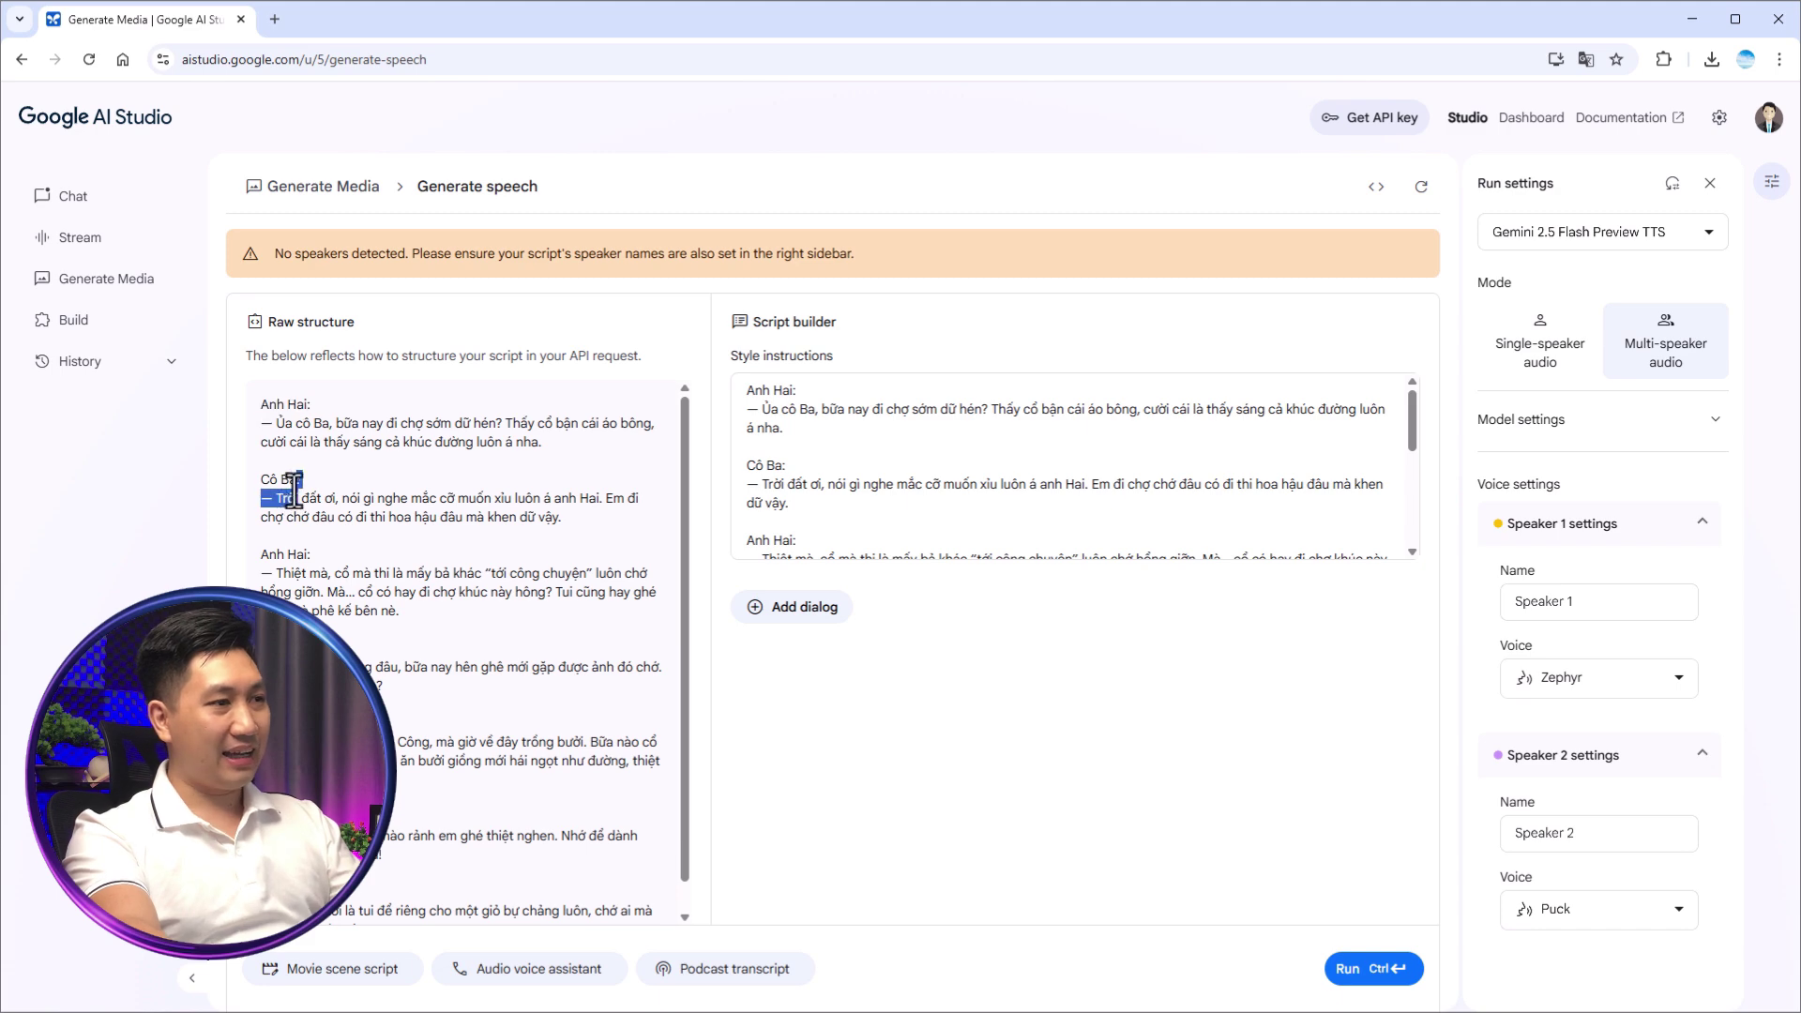
click(319, 586)
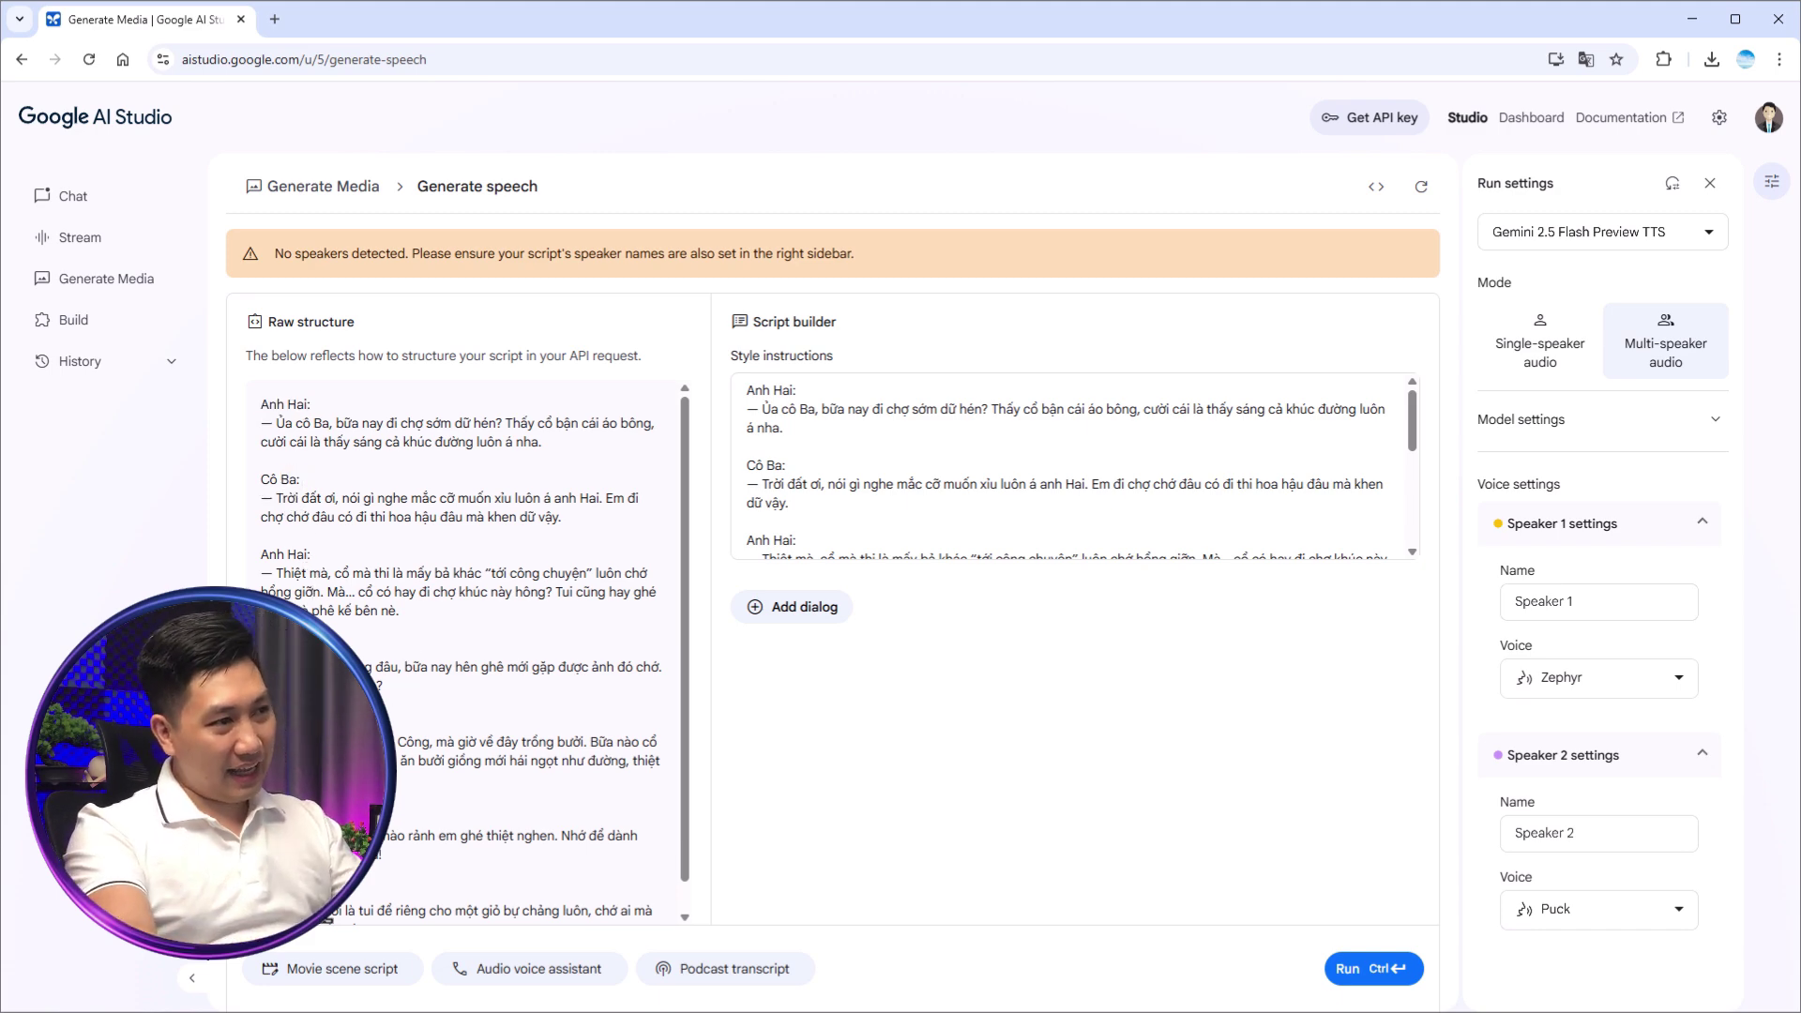
Step: Add the instruction "đọc đoạn hội thoại sau dậm chất giọng miền Tây, miền Nam Việt Nam" above the dialogue in the raw structure
click(262, 404)
key(Return)
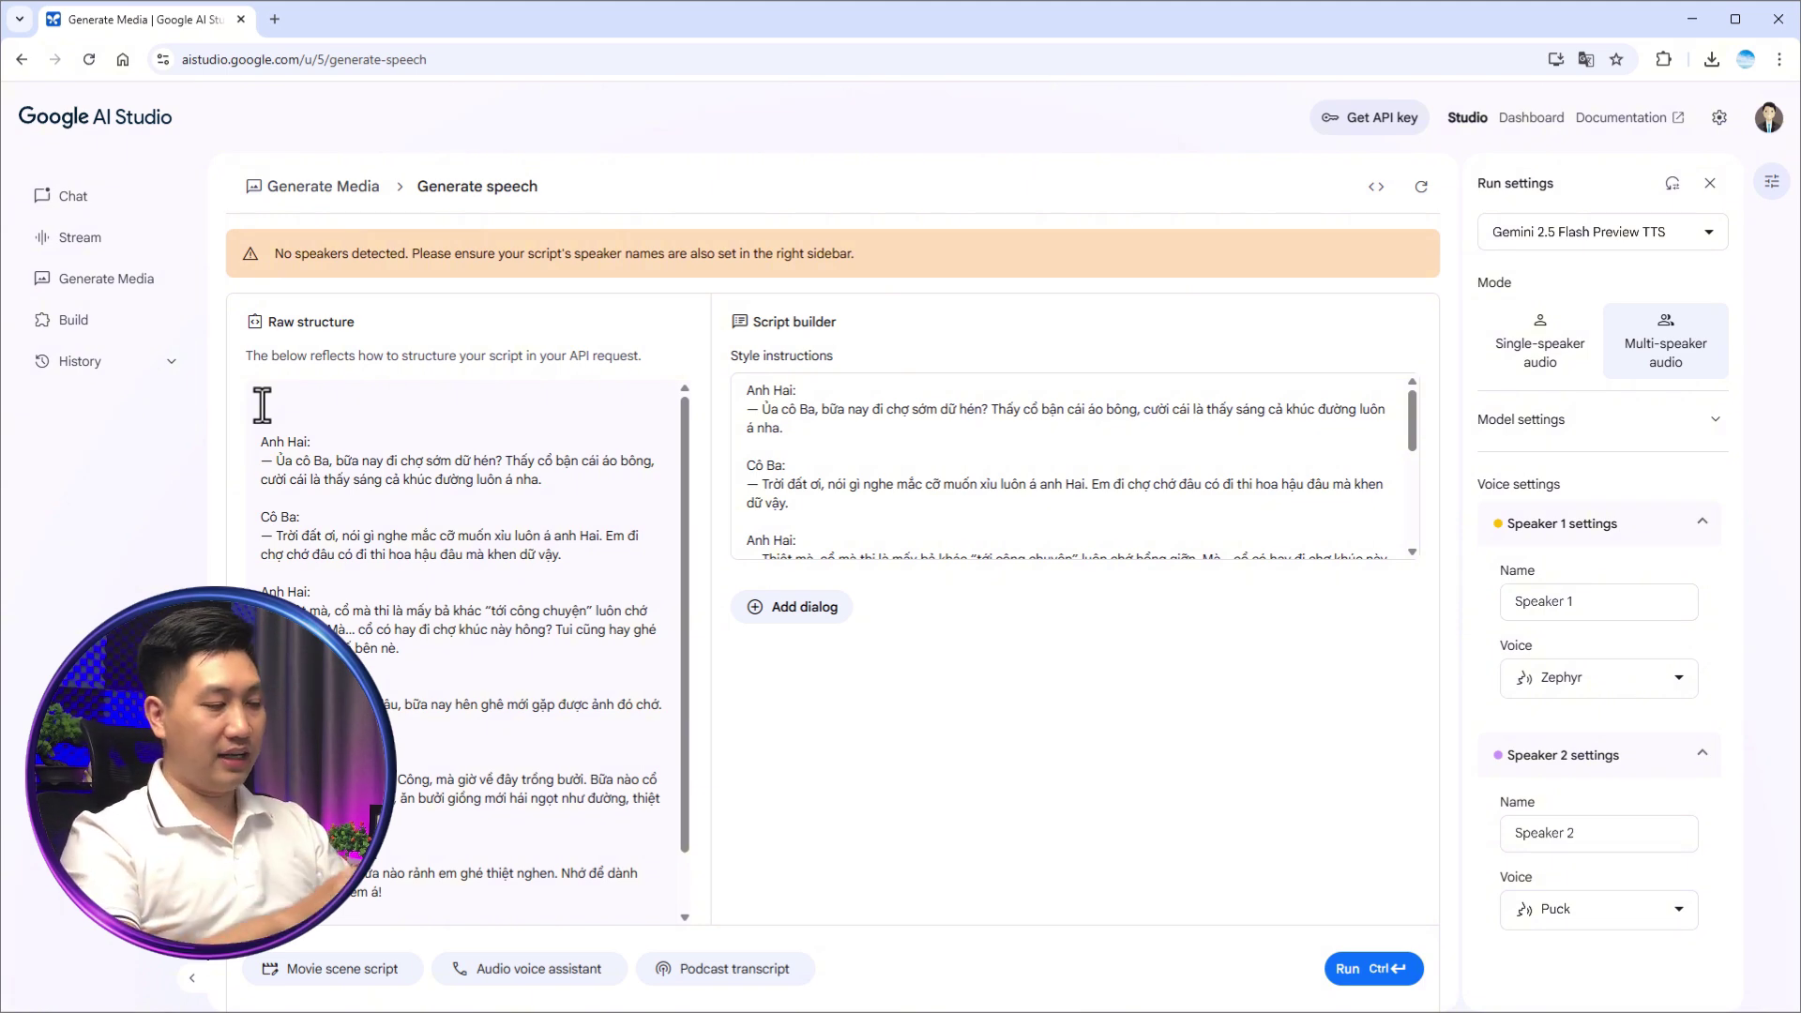
text(đọc đoạn hội thoại sau dặm chất giọng miền Tây, miền Nam Việt Nam)
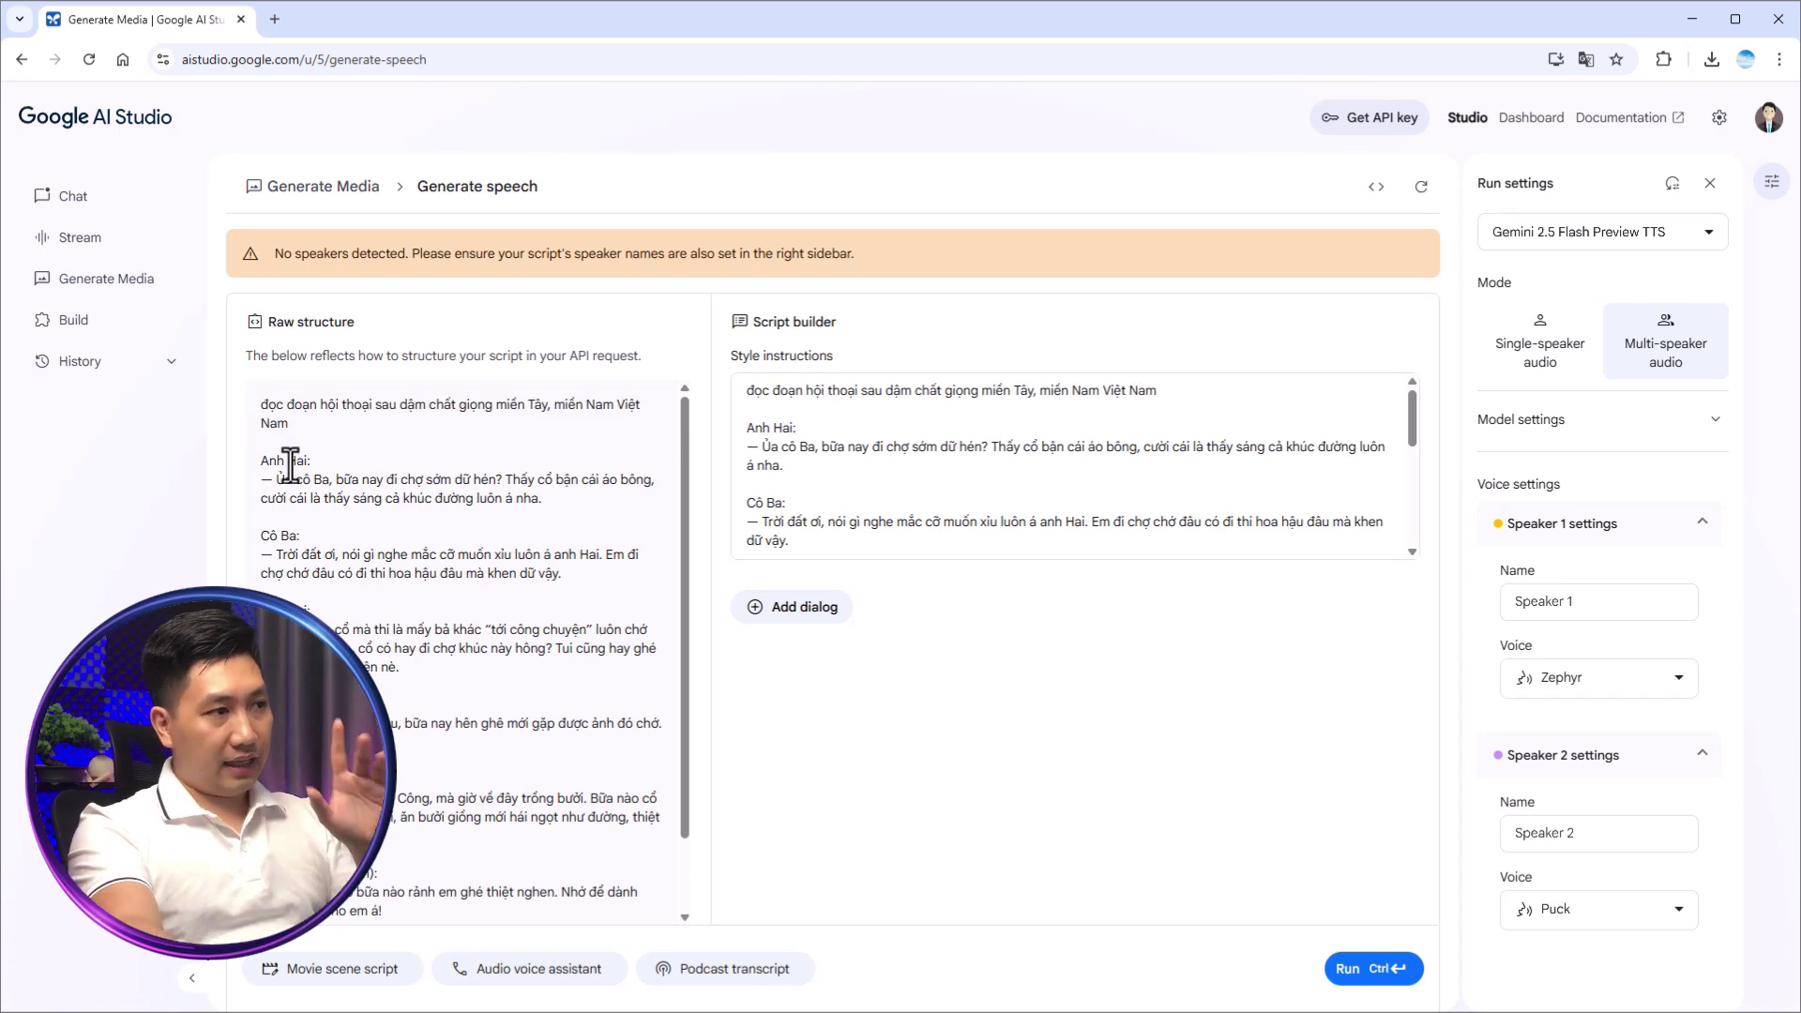
Step: Rename Speaker 1 as Anh Hai, matching the first character's name in the script
drag(307, 460, 246, 473)
key(ctrl+c)
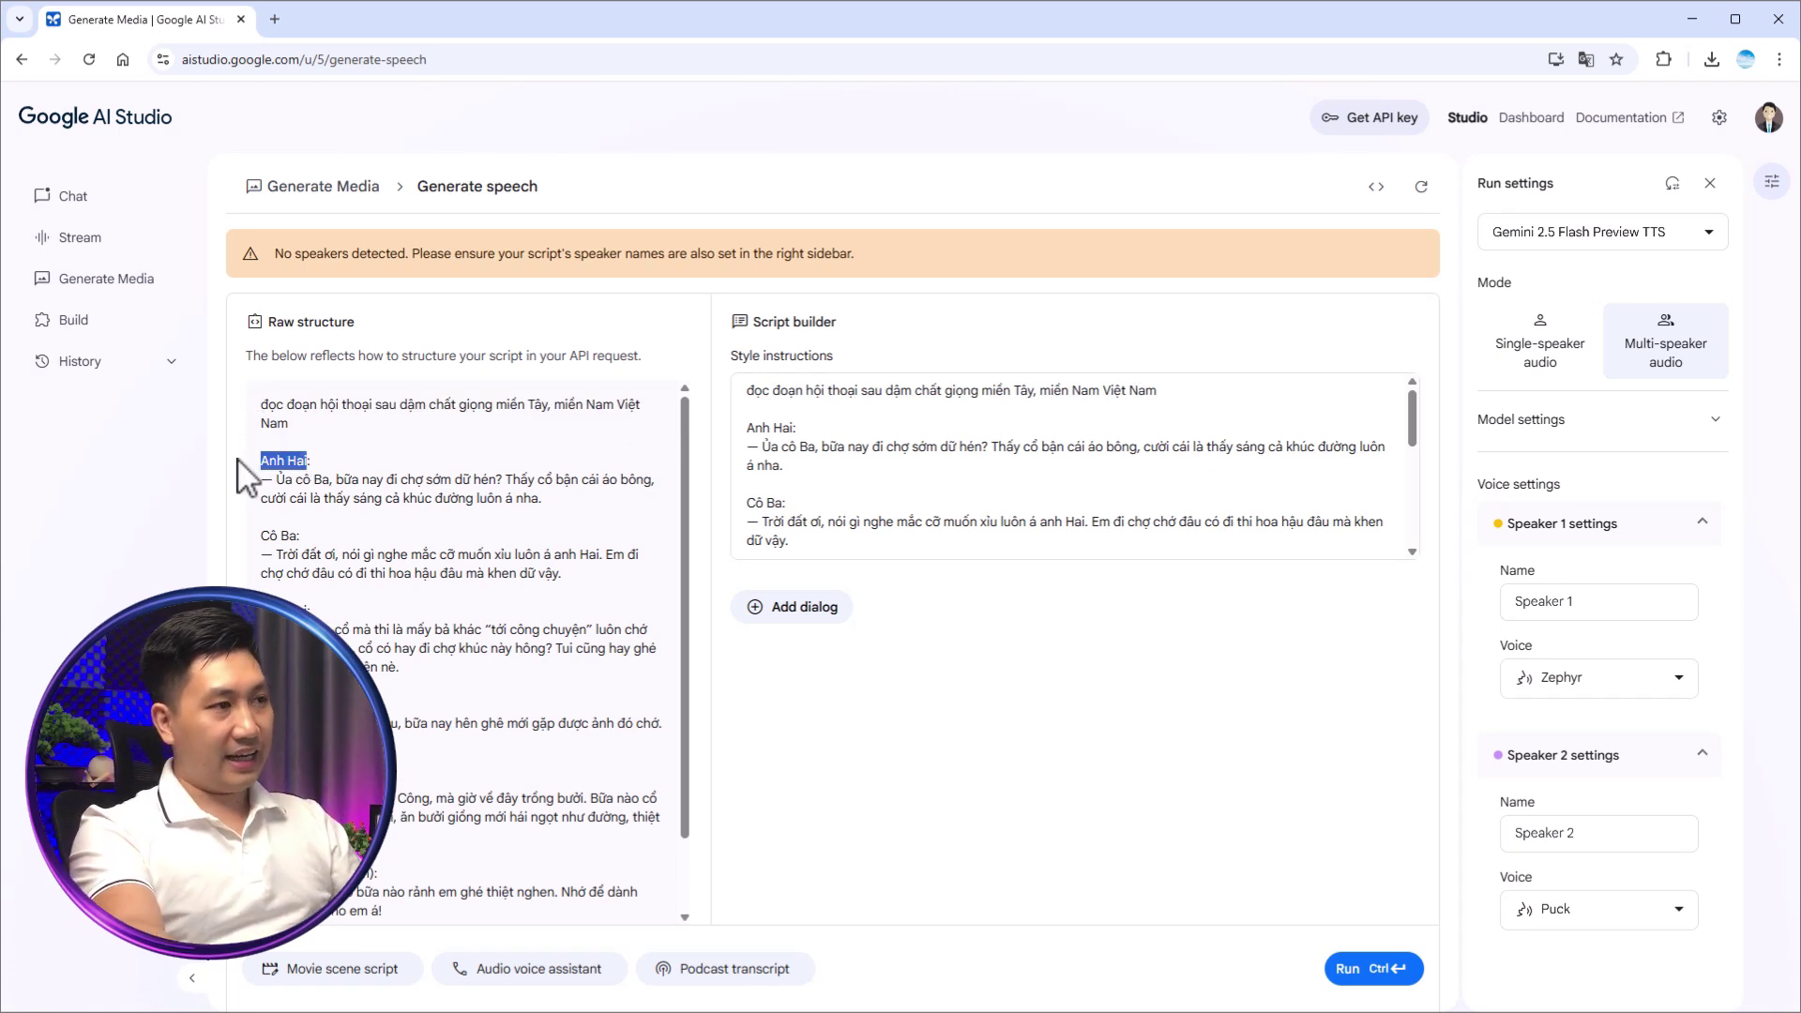
click(1576, 601)
key(ctrl+a)
key(ctrl+v)
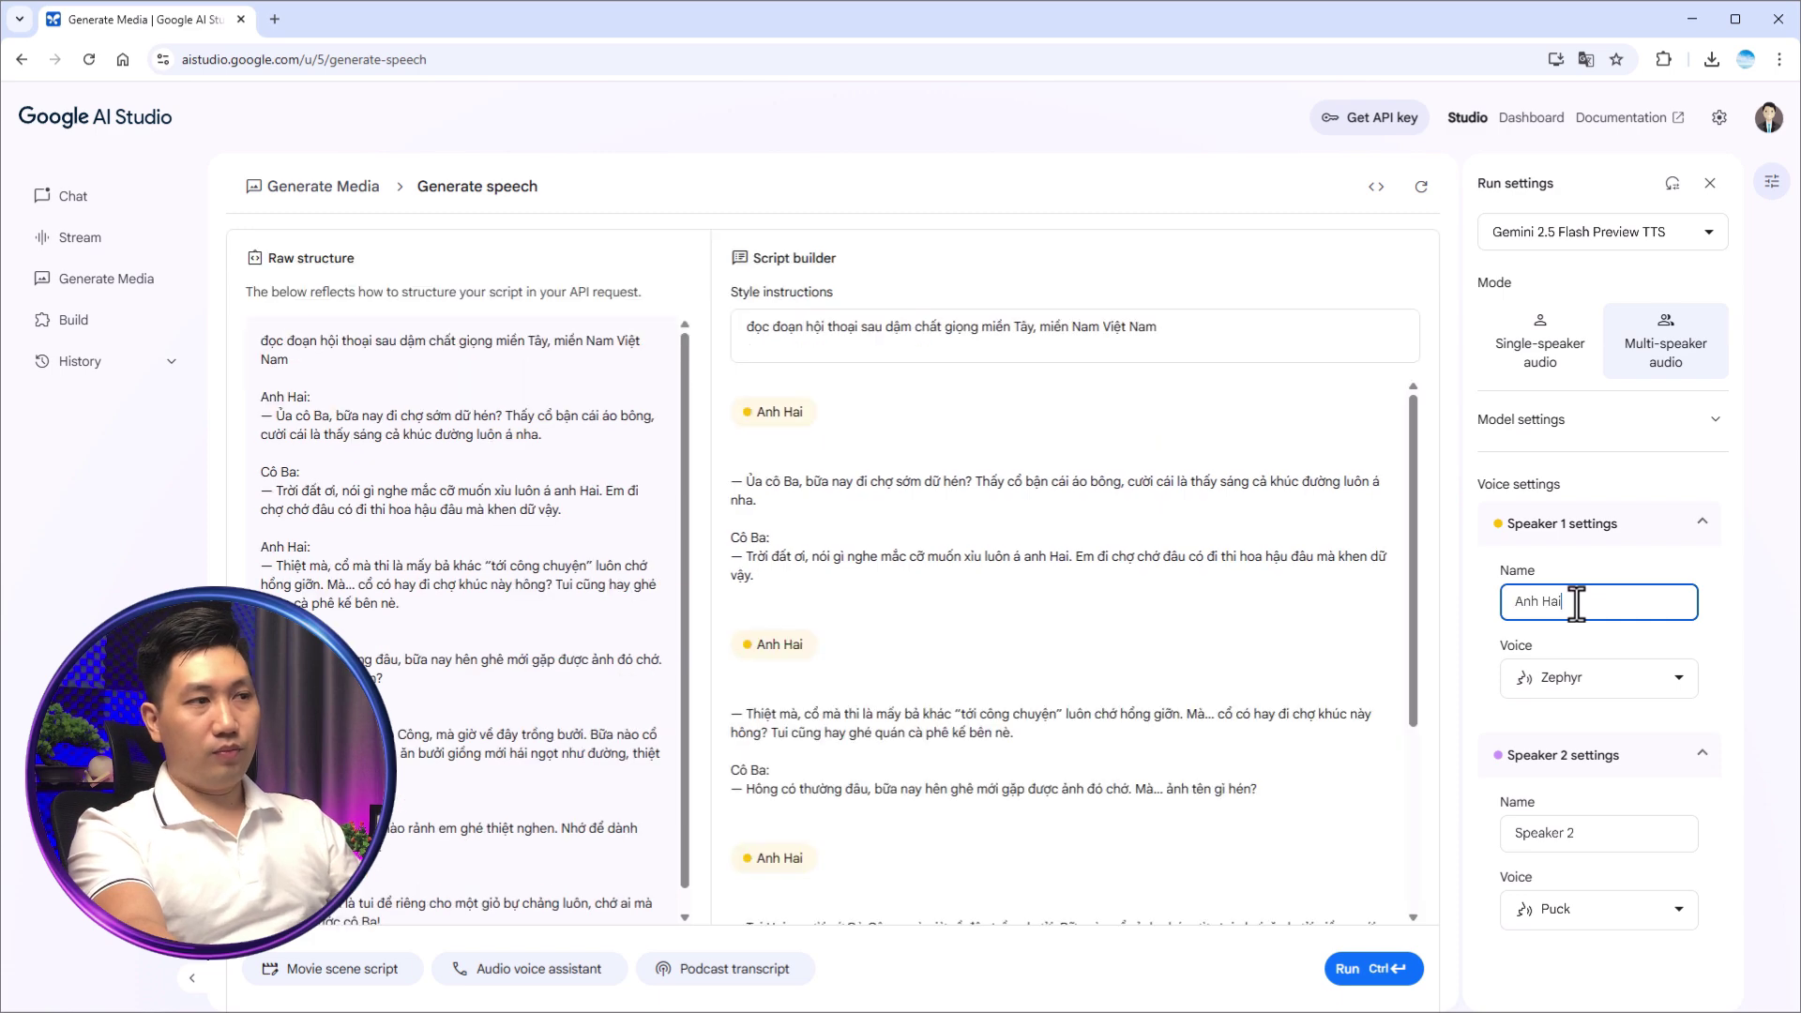
key(ctrl+a)
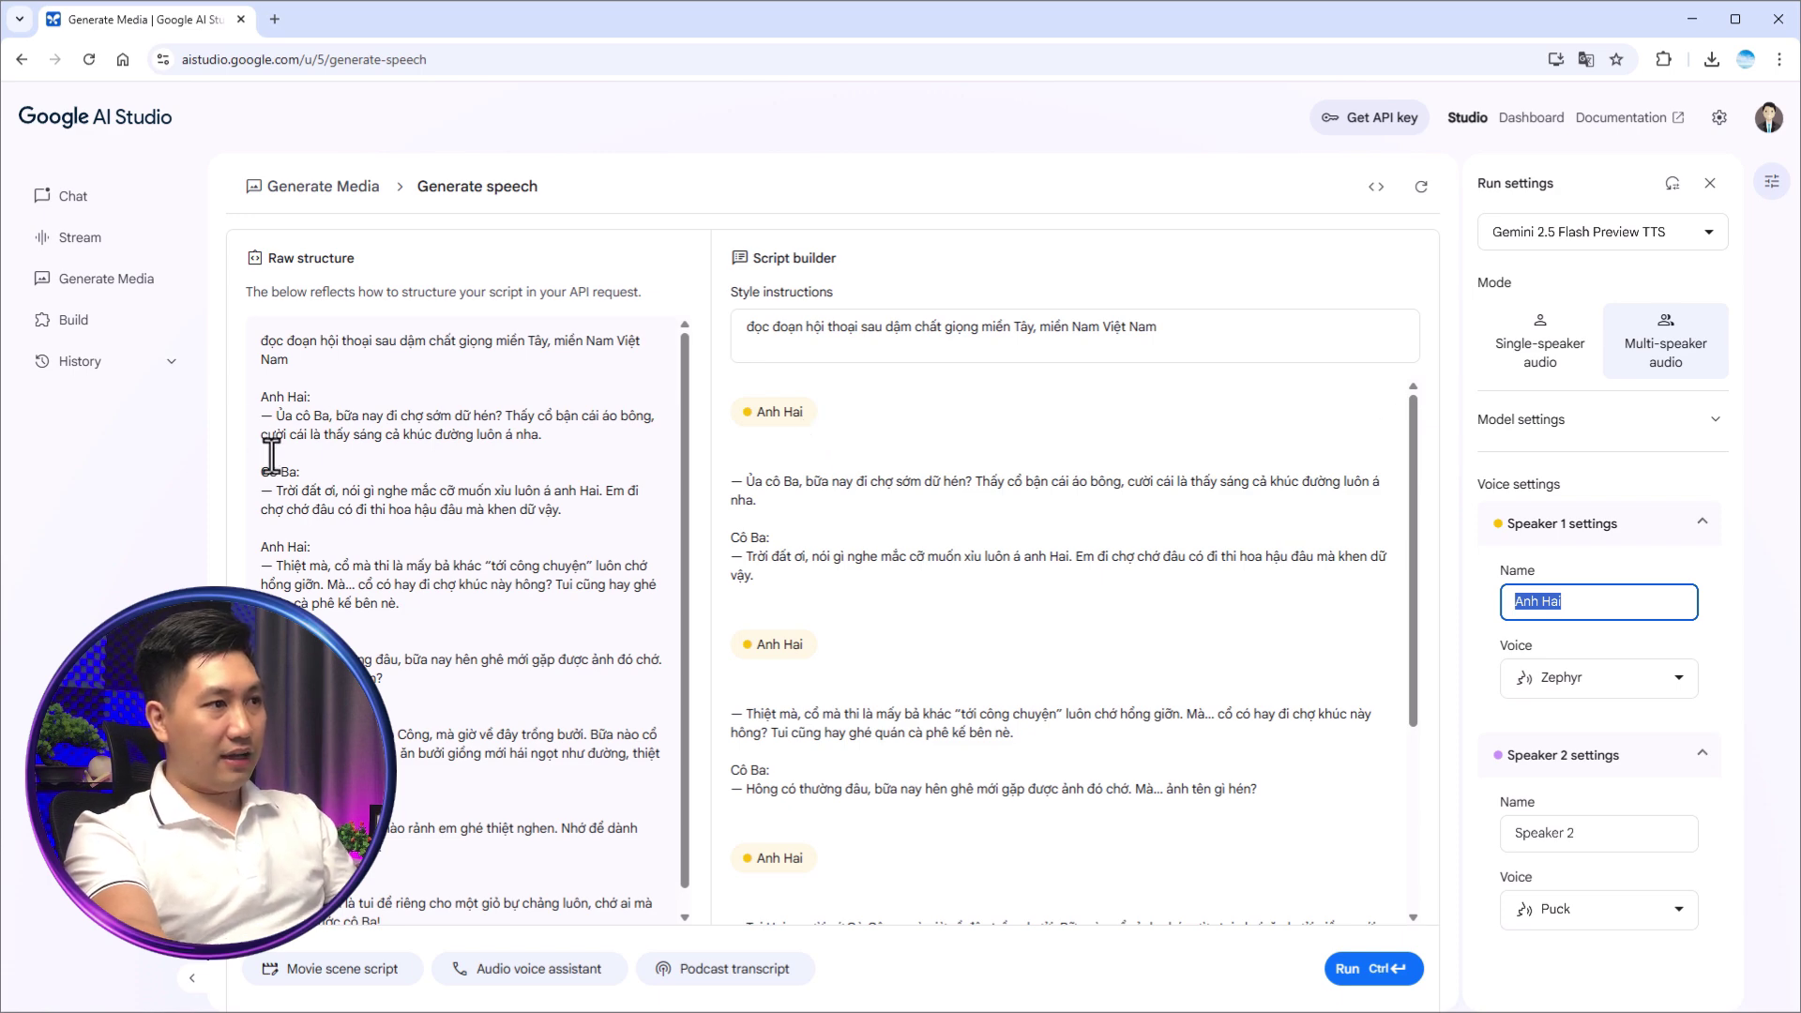
Step: Rename Speaker 2 as Cô Ba, matching the second character's name in the script
drag(297, 472, 245, 472)
key(ctrl+c)
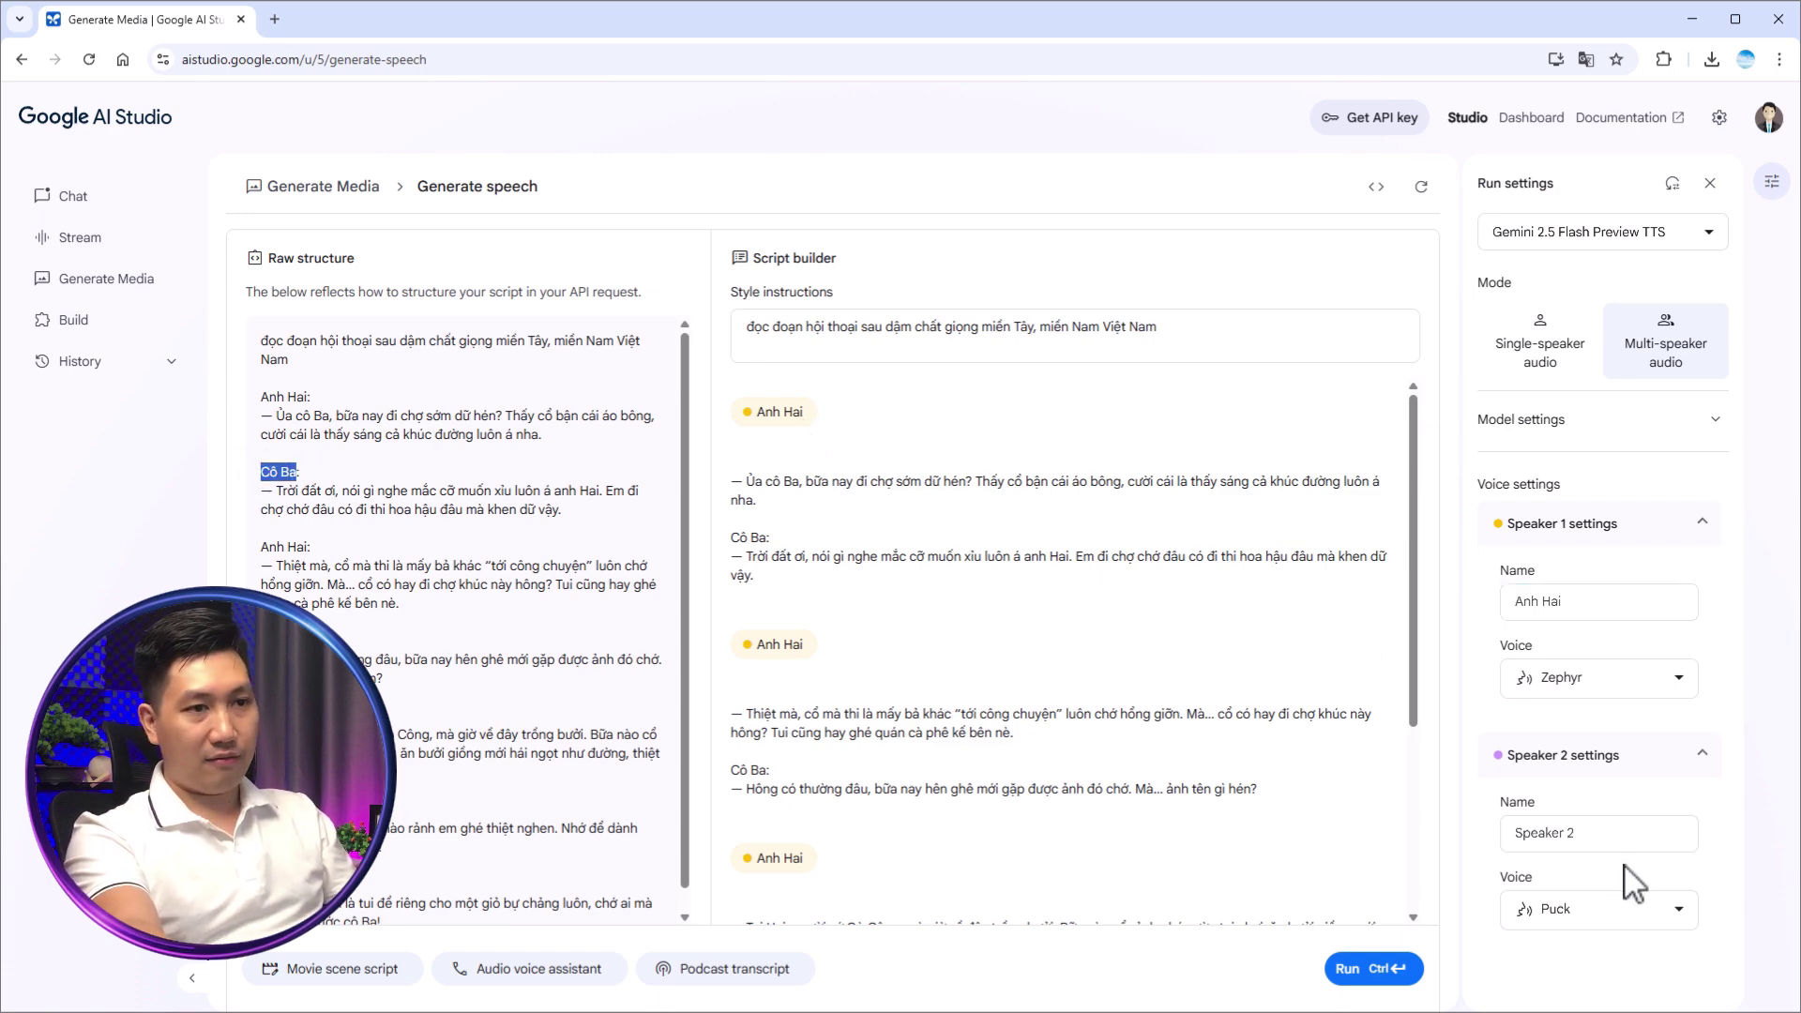
triple_click(1547, 832)
key(ctrl+v)
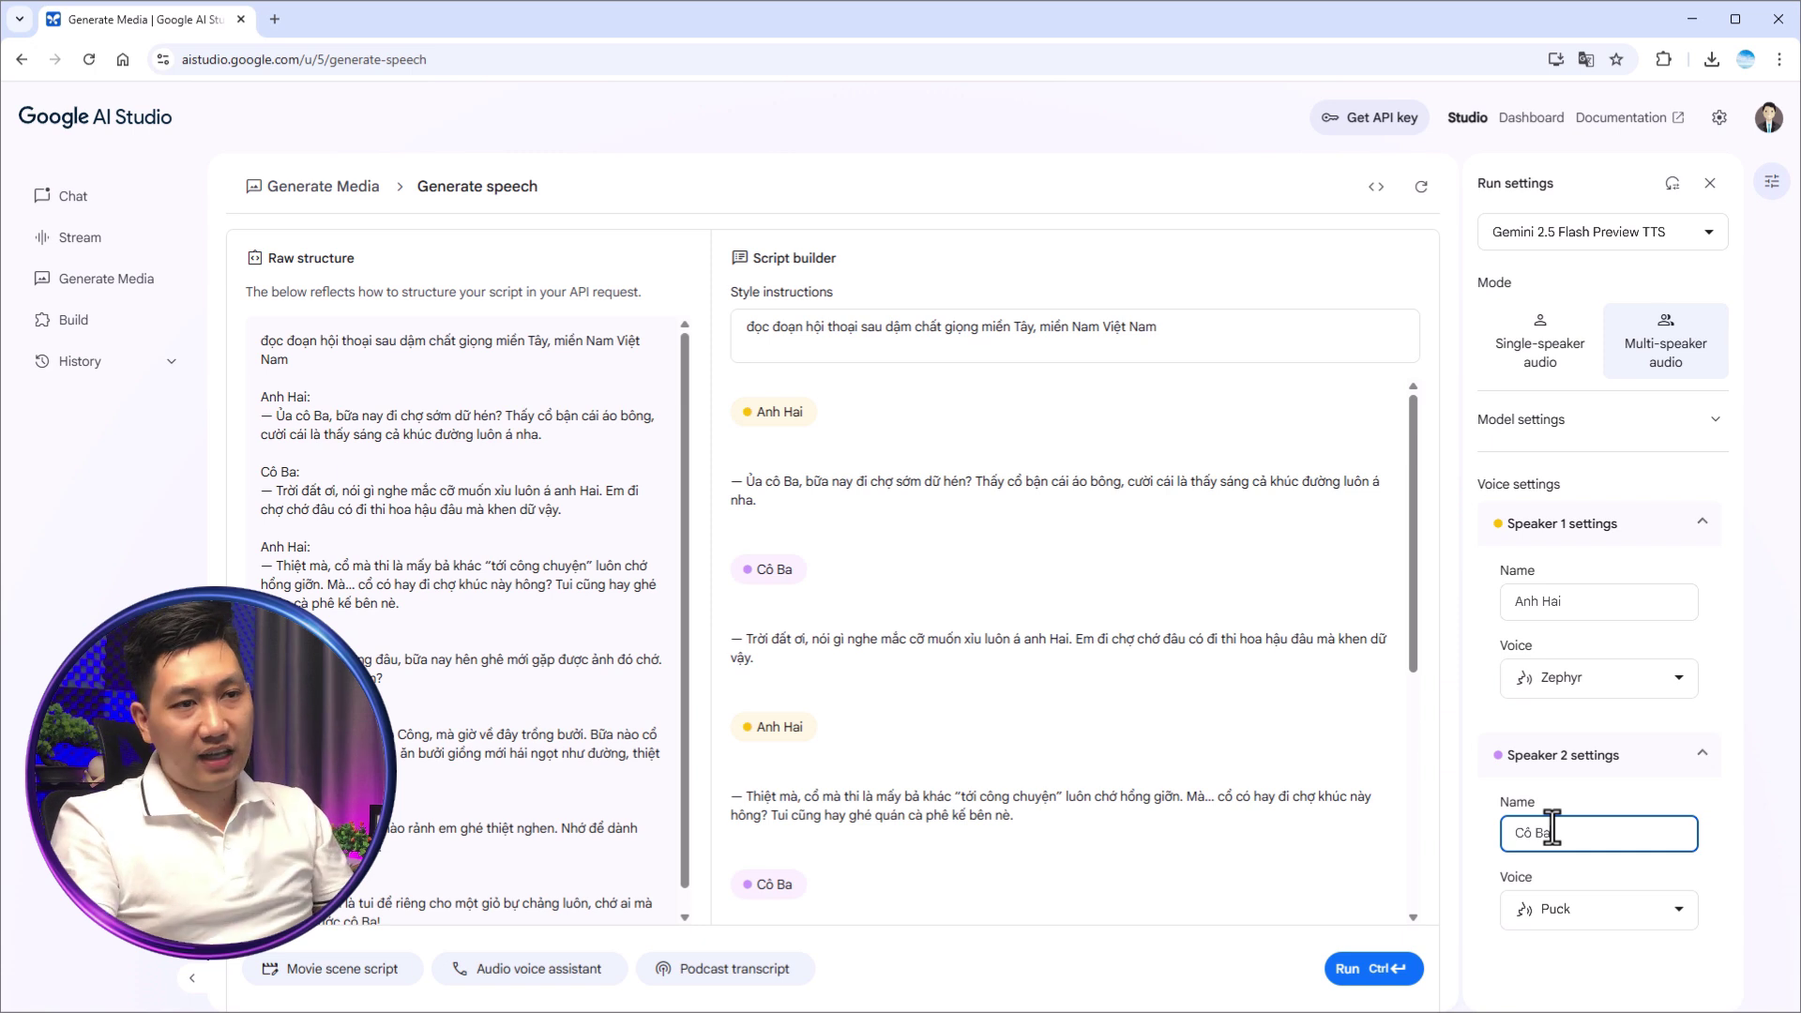
click(1592, 605)
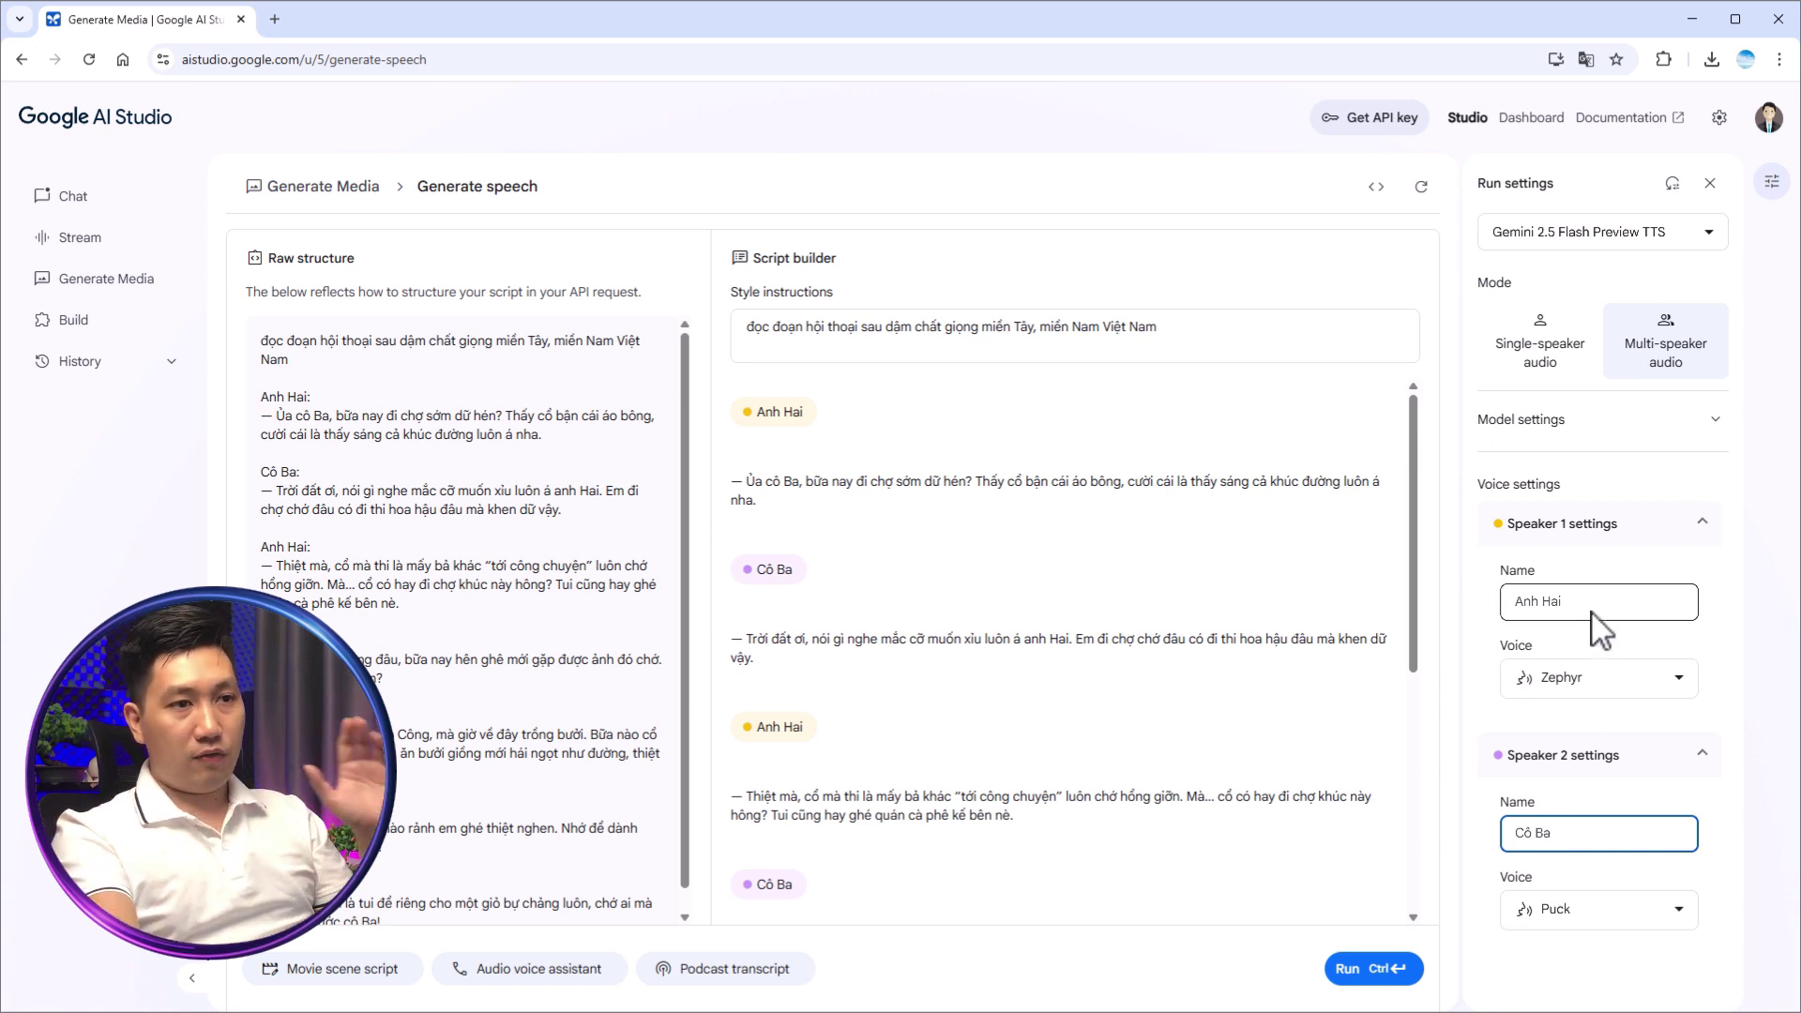
click(1584, 835)
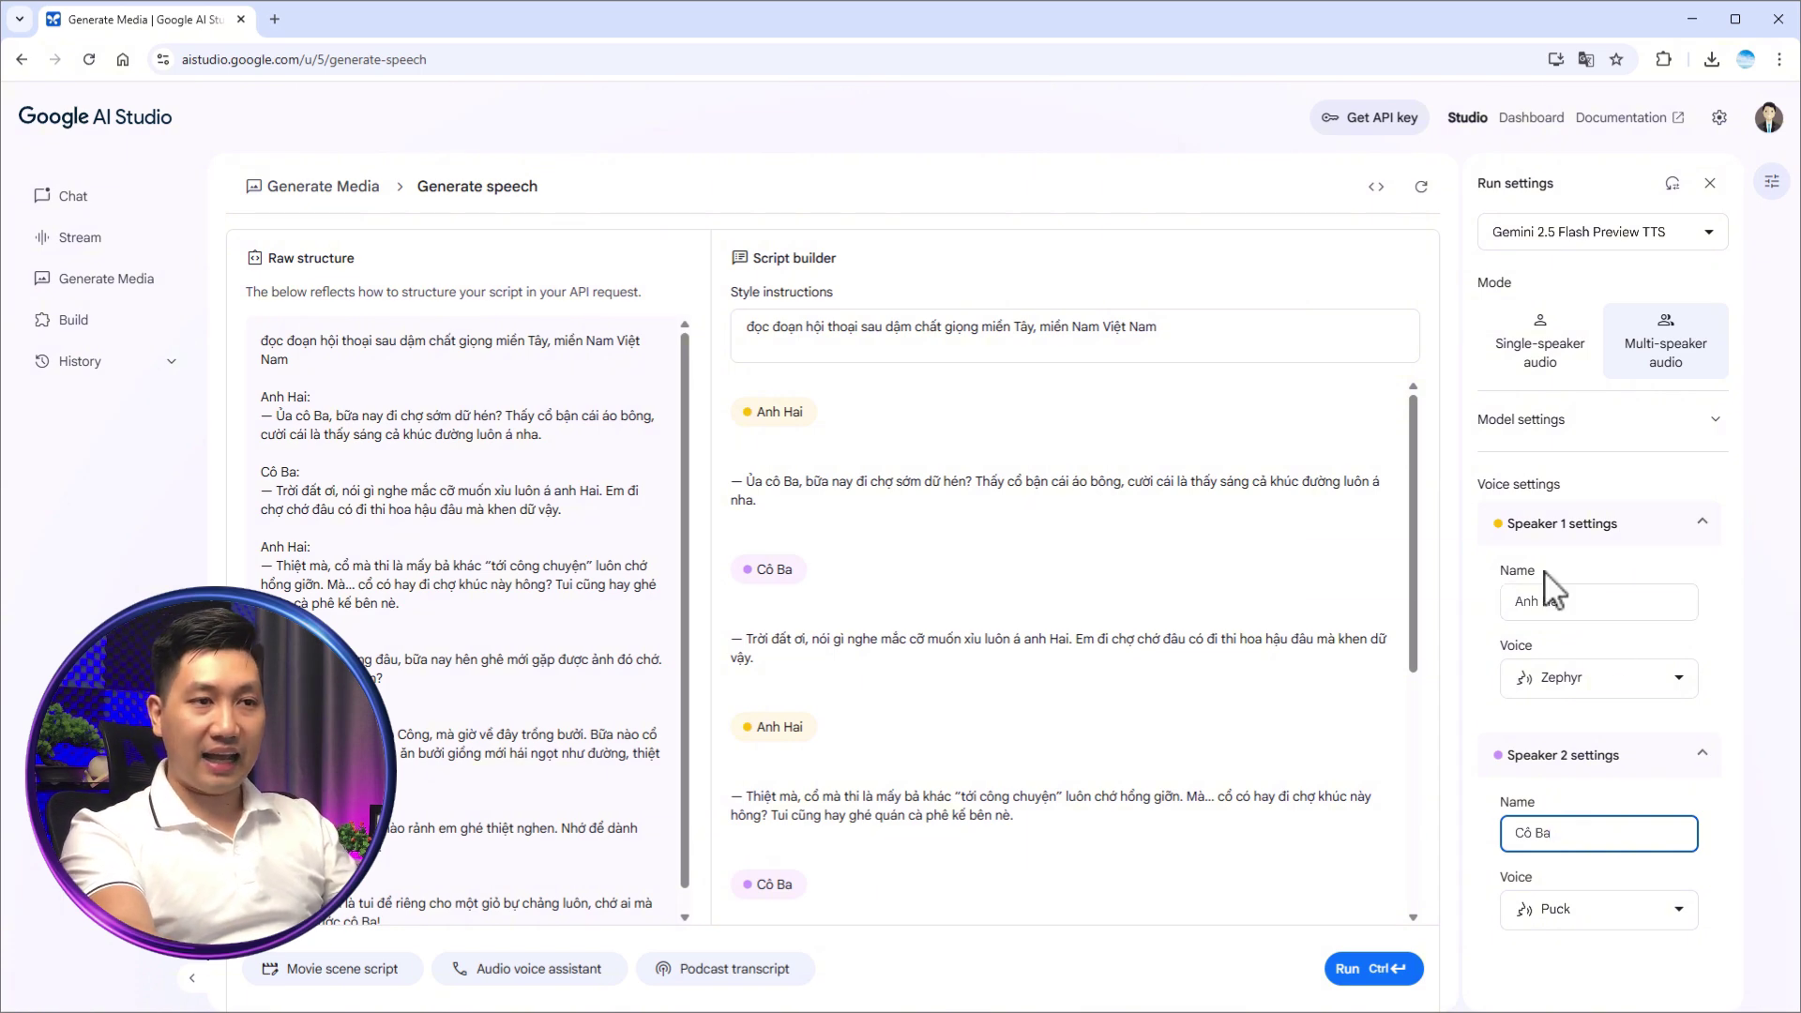
Step: Set Anh Hai's voice to Umbriel
click(1643, 696)
scroll(1613, 769, down, 10)
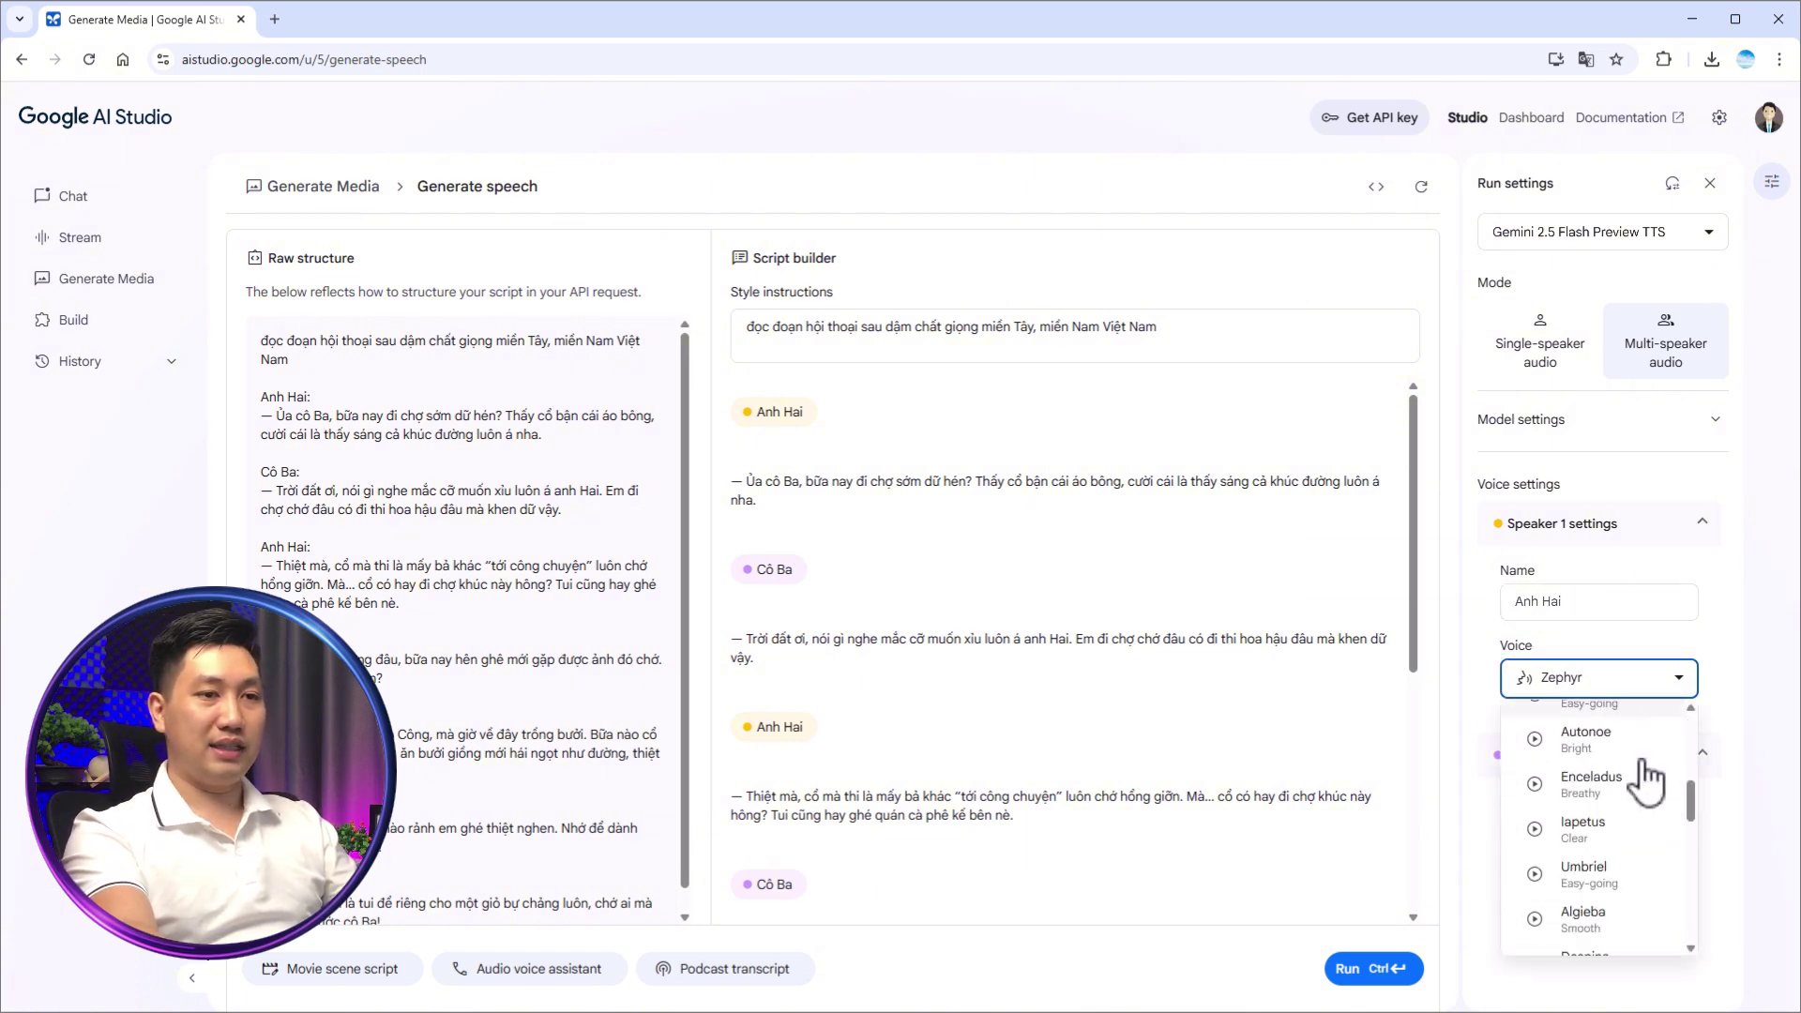
drag(1685, 897, 1688, 816)
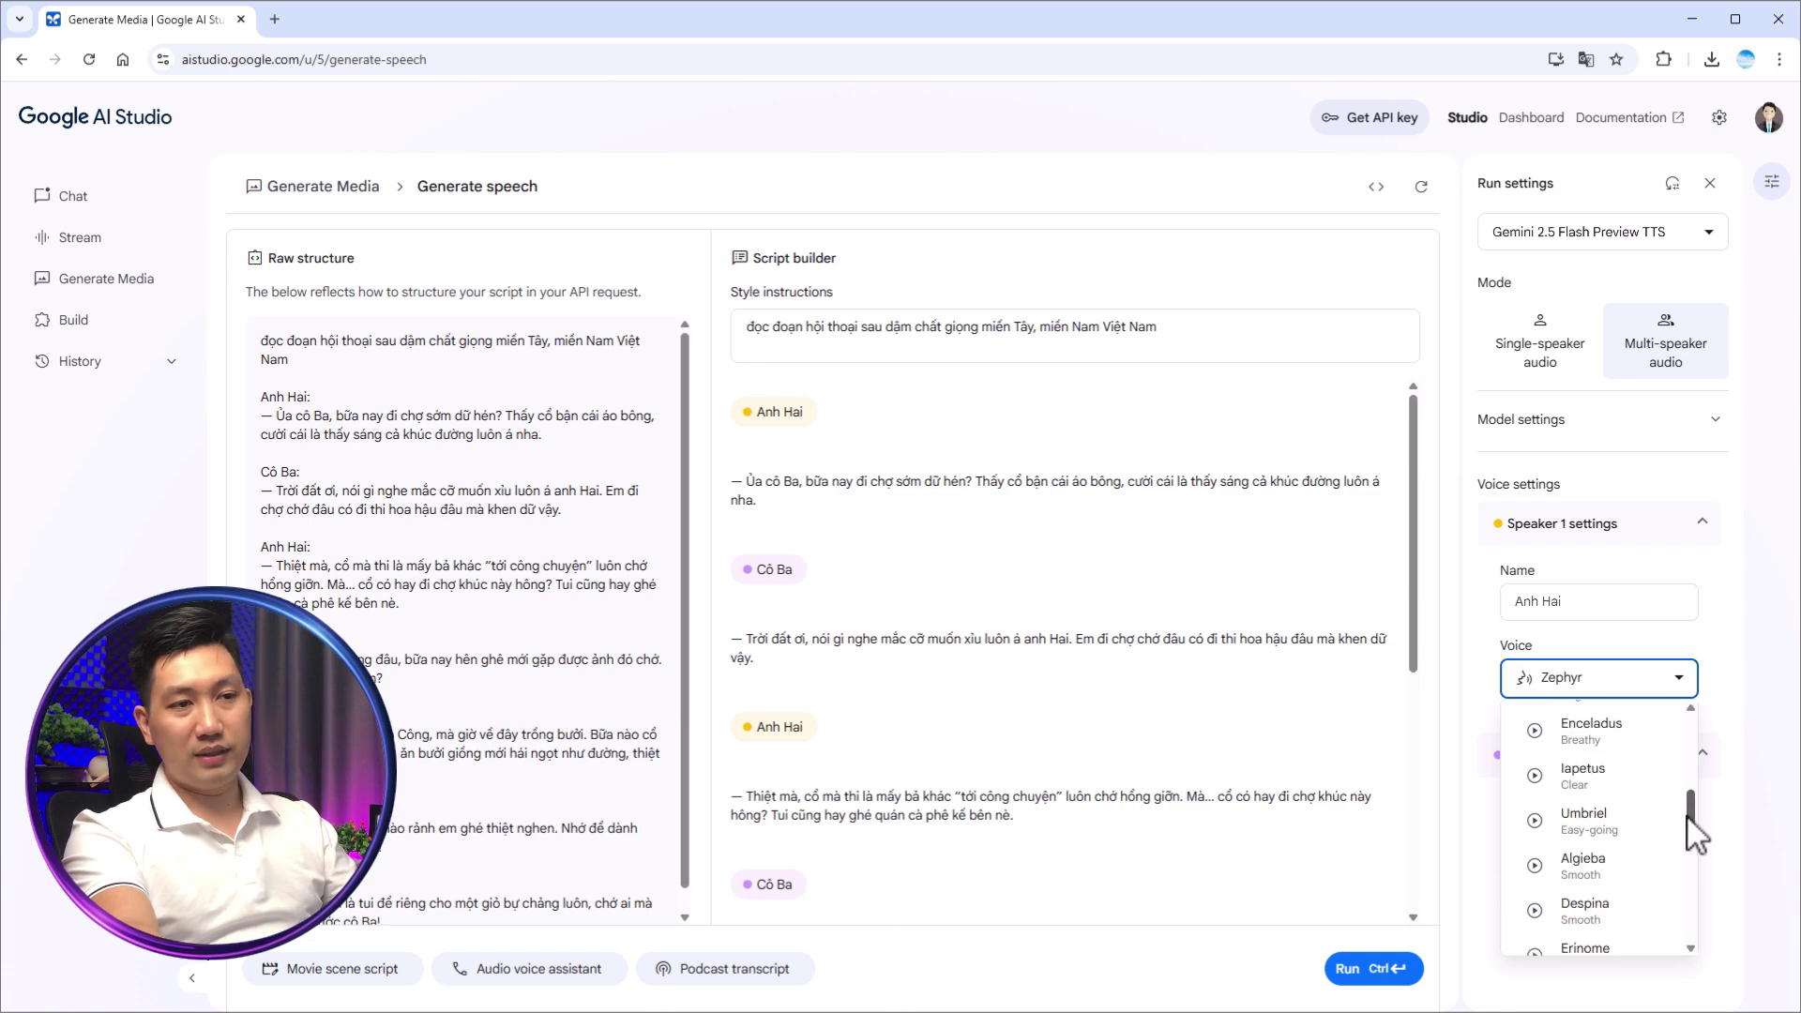
click(1605, 825)
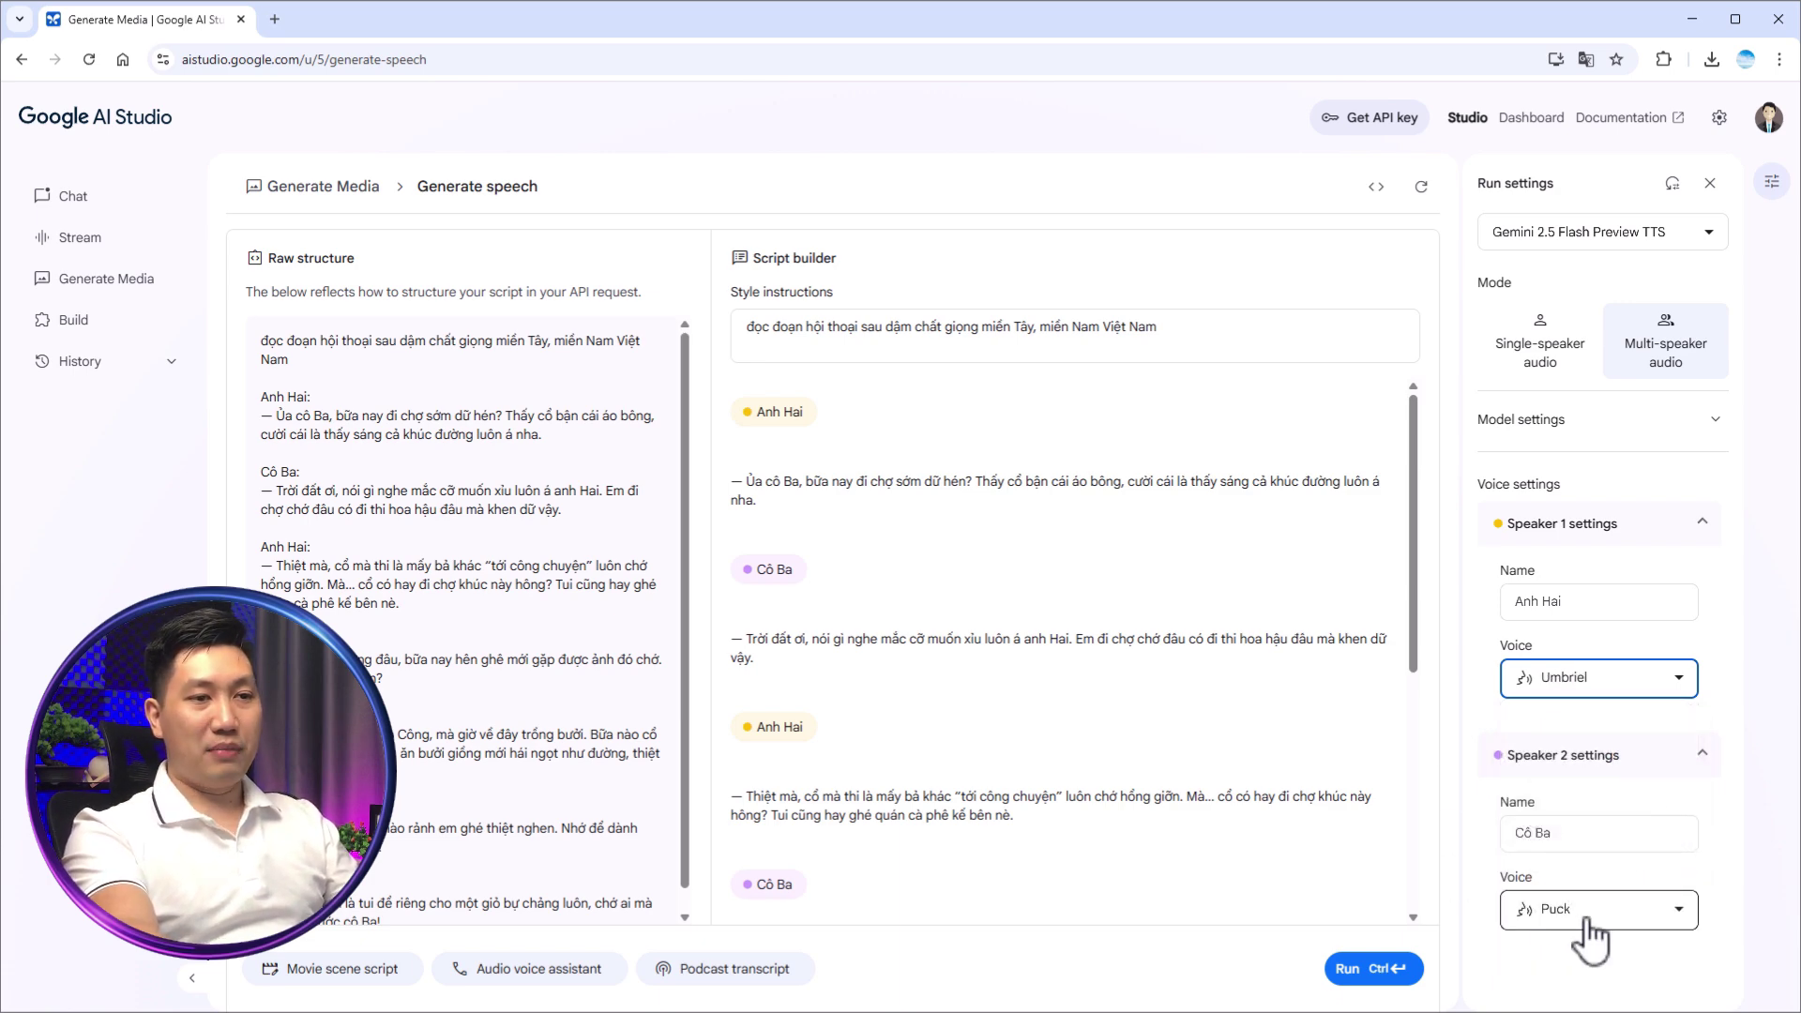
Step: Set Cô Ba's voice to Sulafat
click(1630, 908)
drag(1690, 671, 1688, 848)
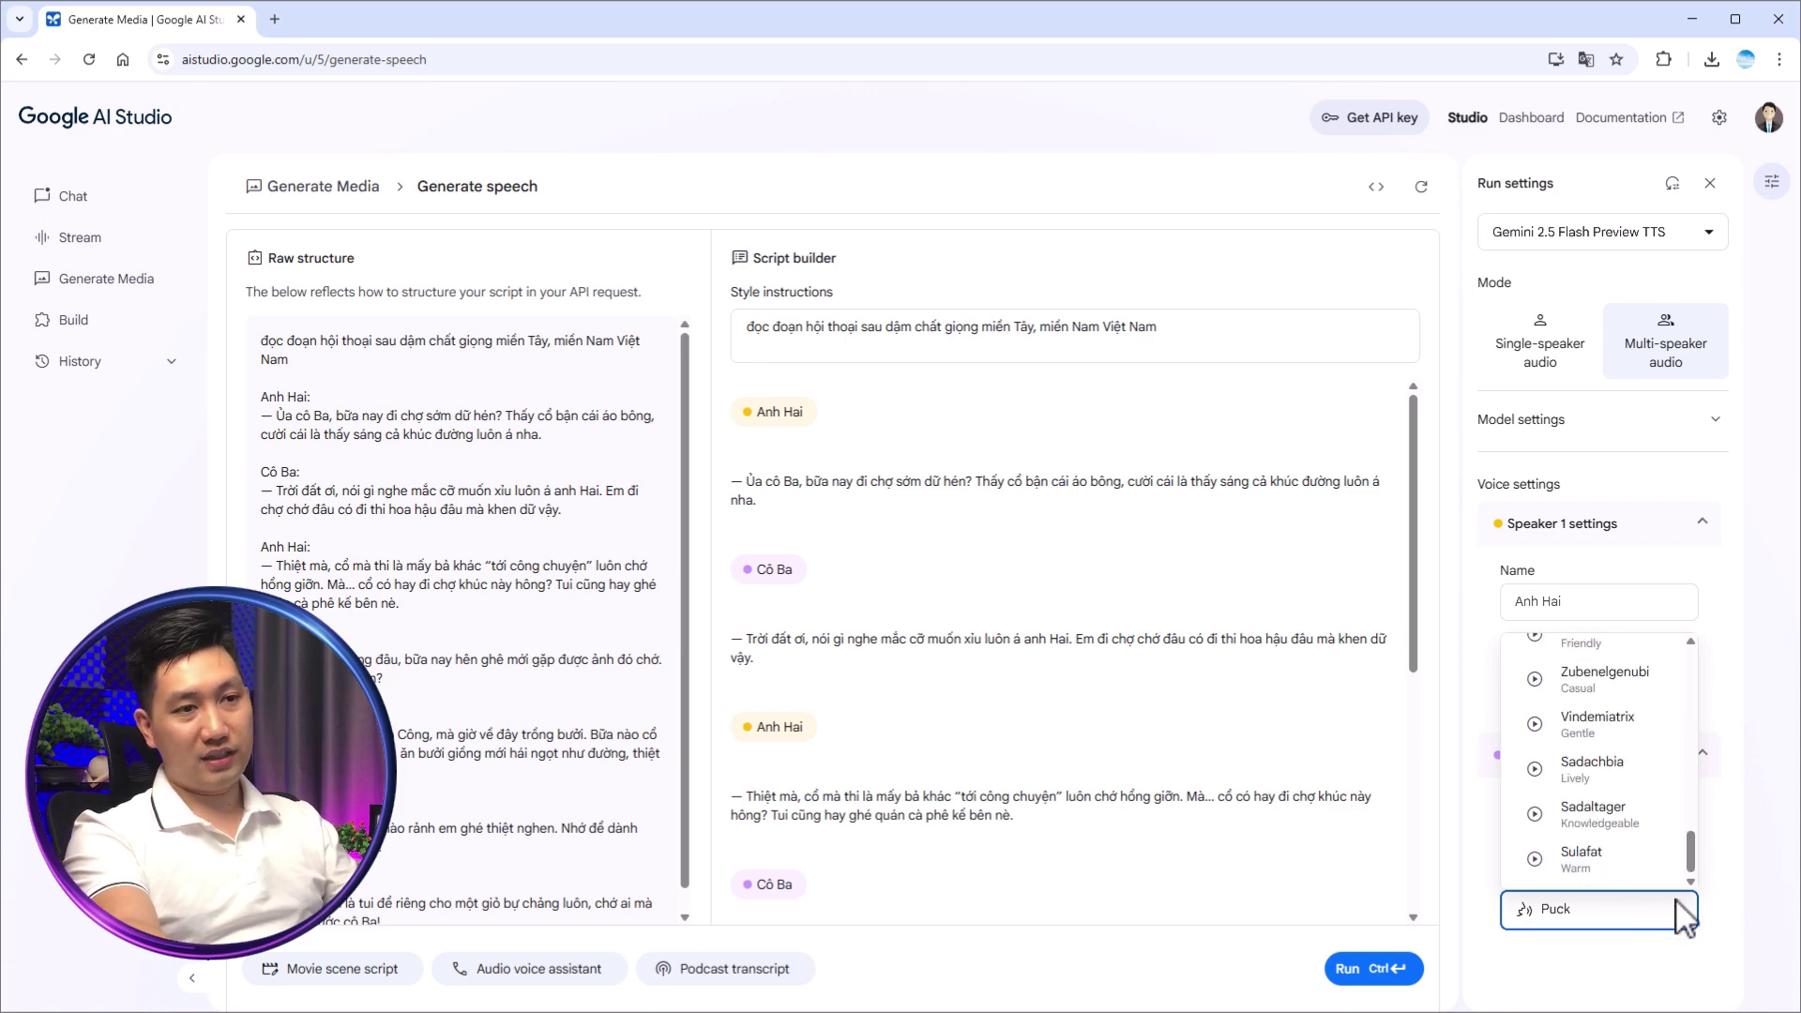
click(1599, 861)
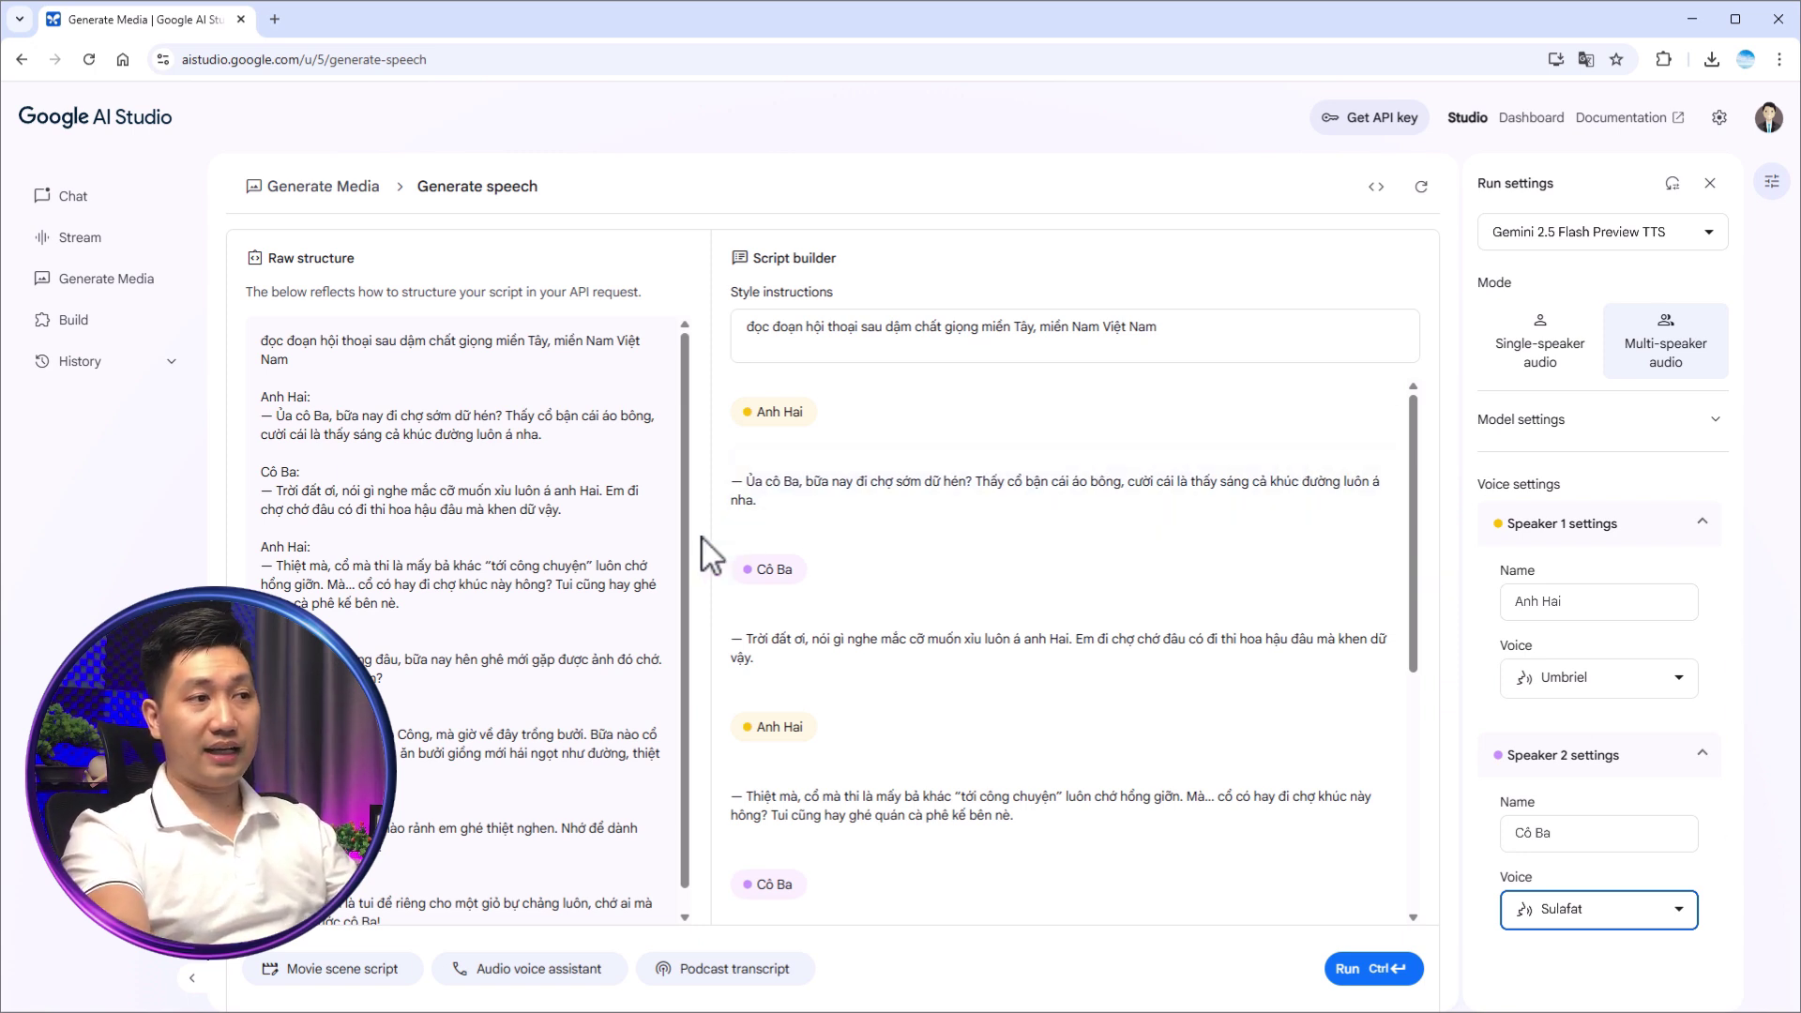
Step: Check the script and its style instructions, and generate the two-speaker dialogue audio
scroll(698, 600, down, 1)
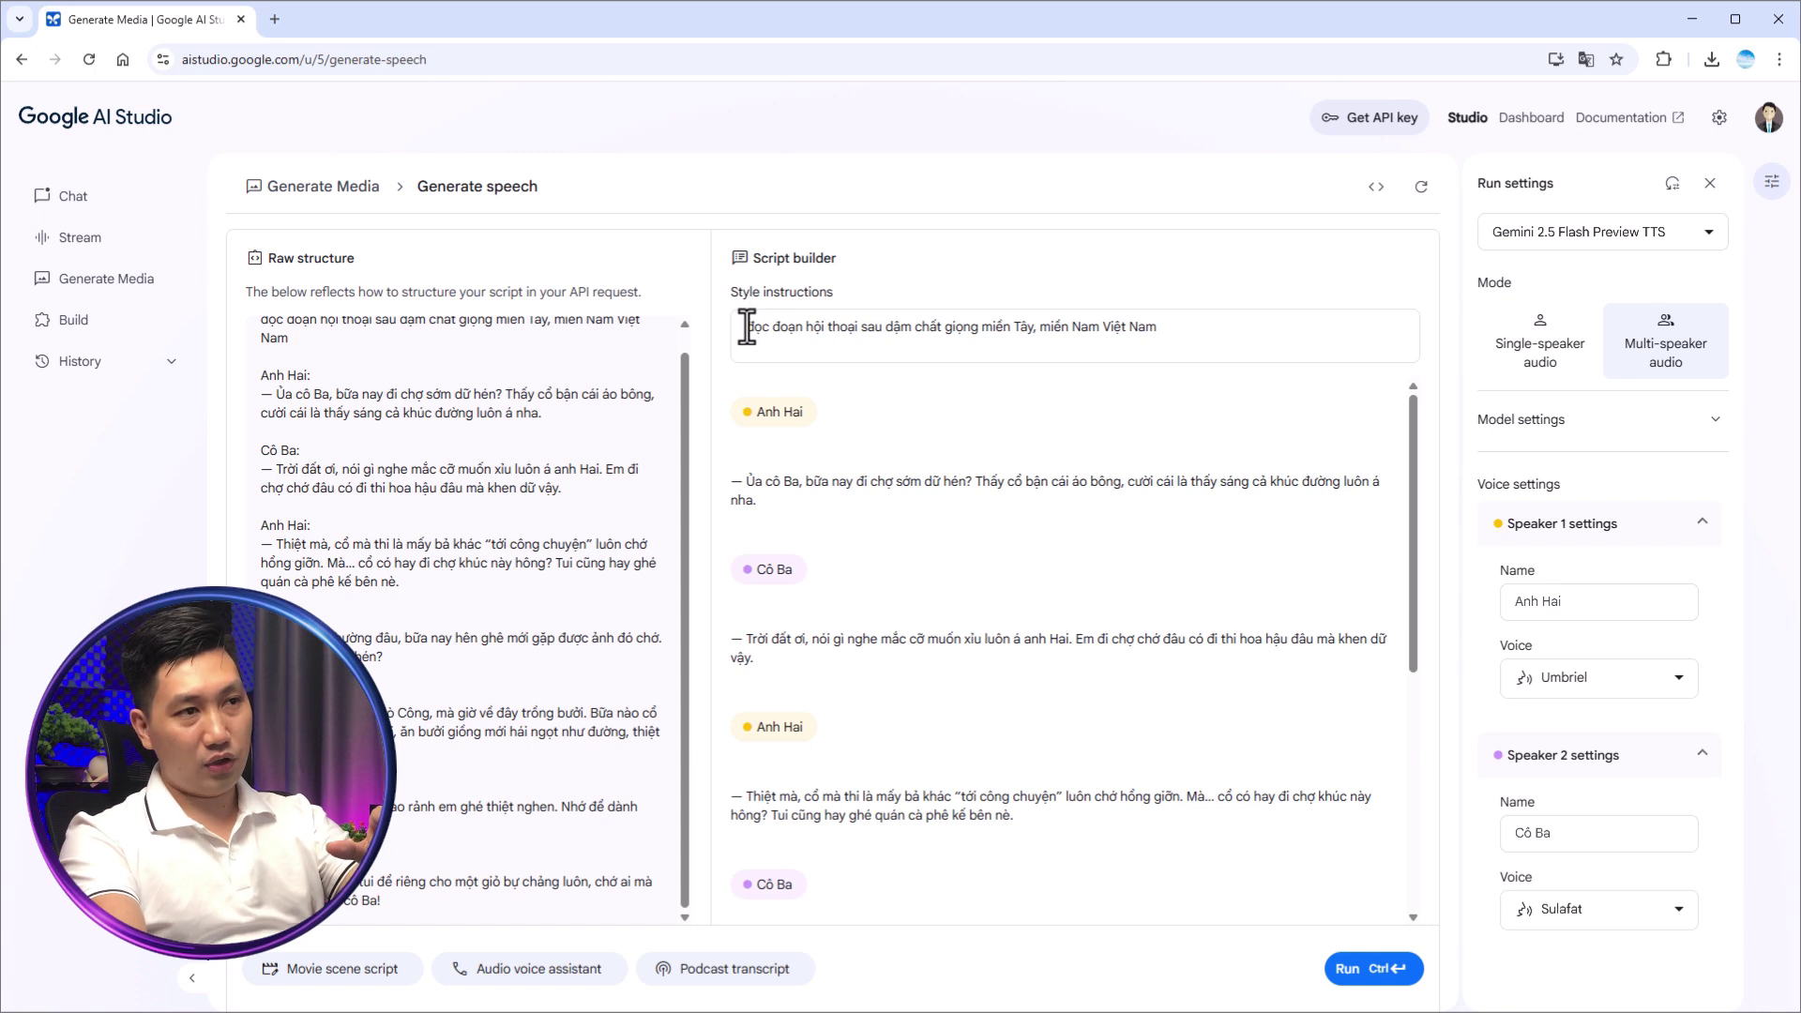
drag(747, 327, 1377, 325)
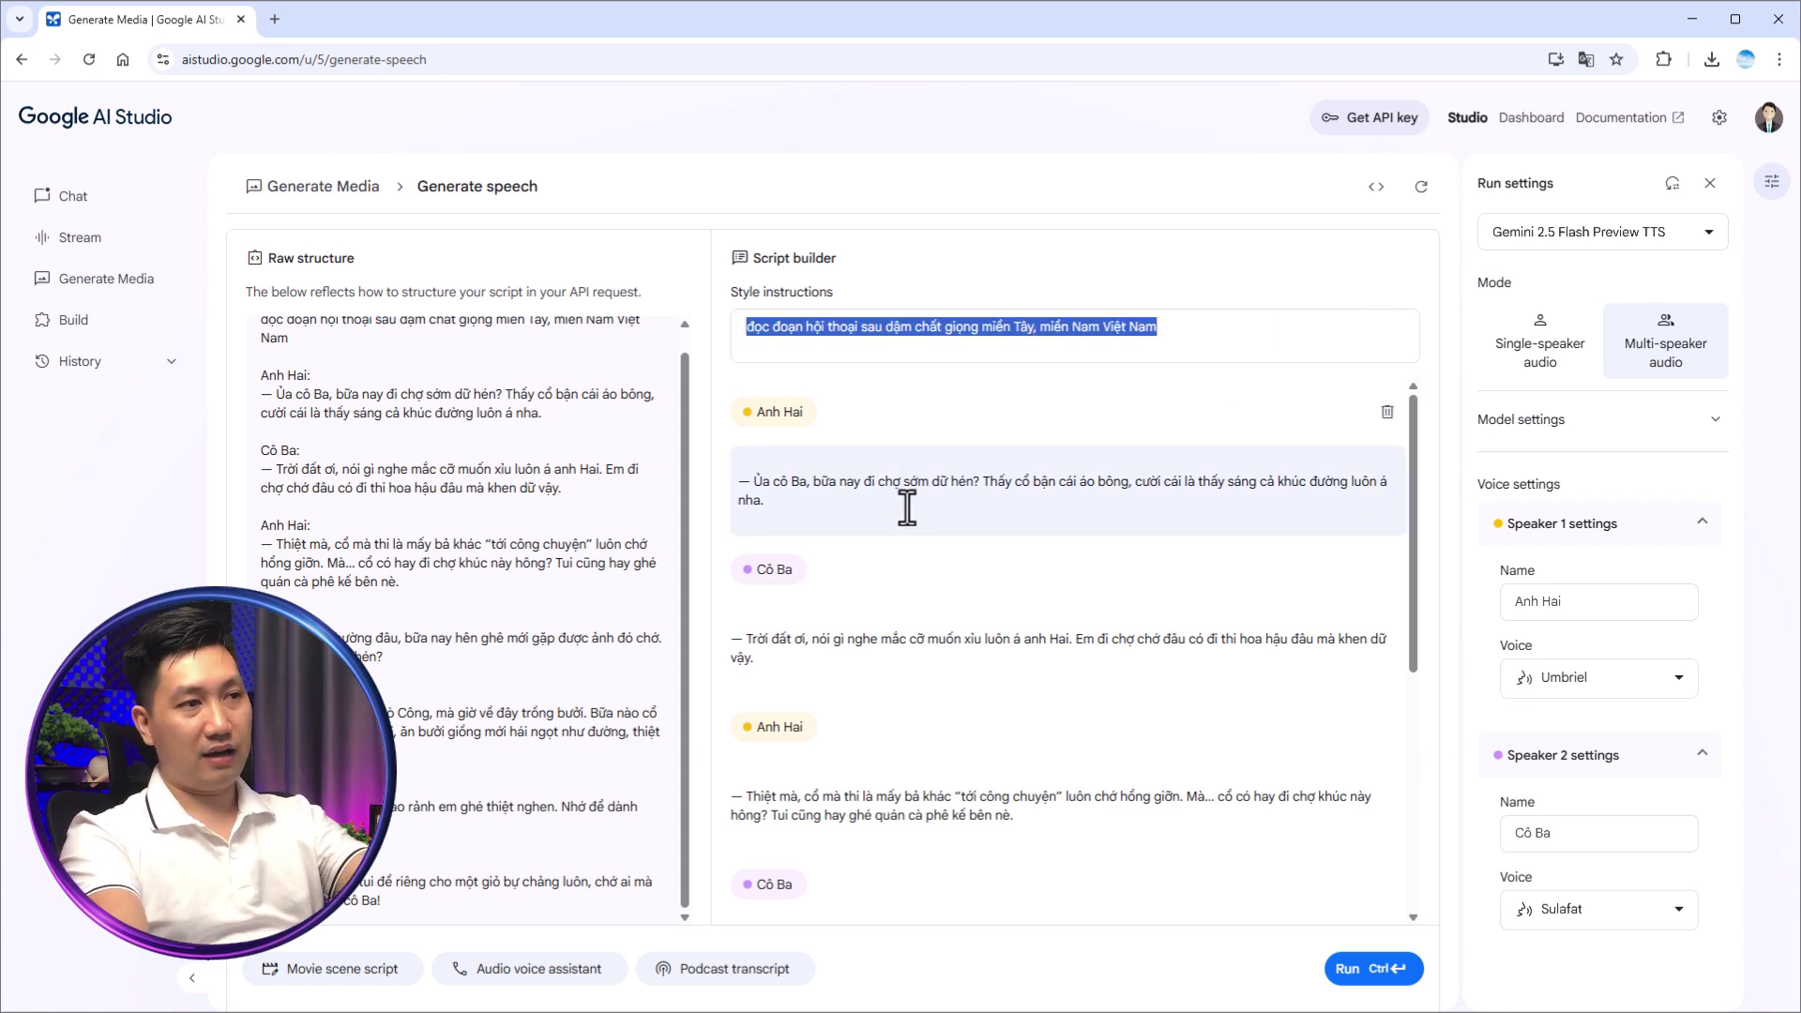
click(1374, 972)
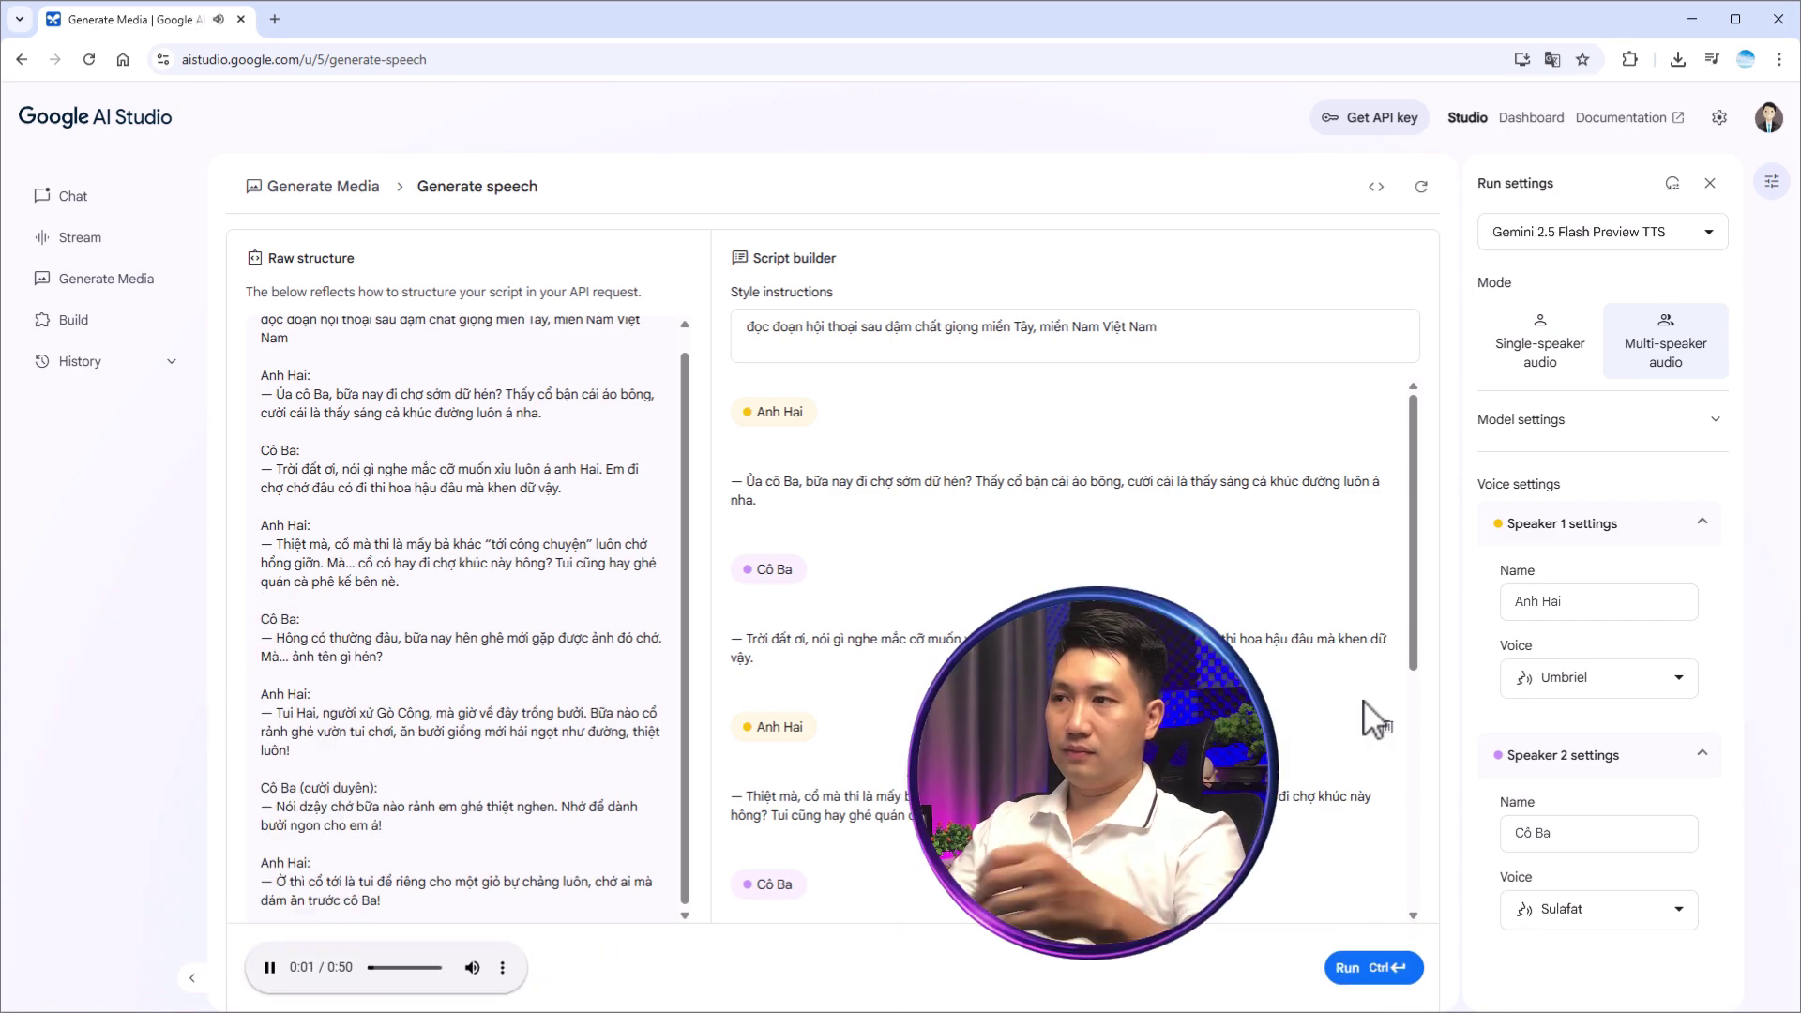
scroll(657, 550, up, 1)
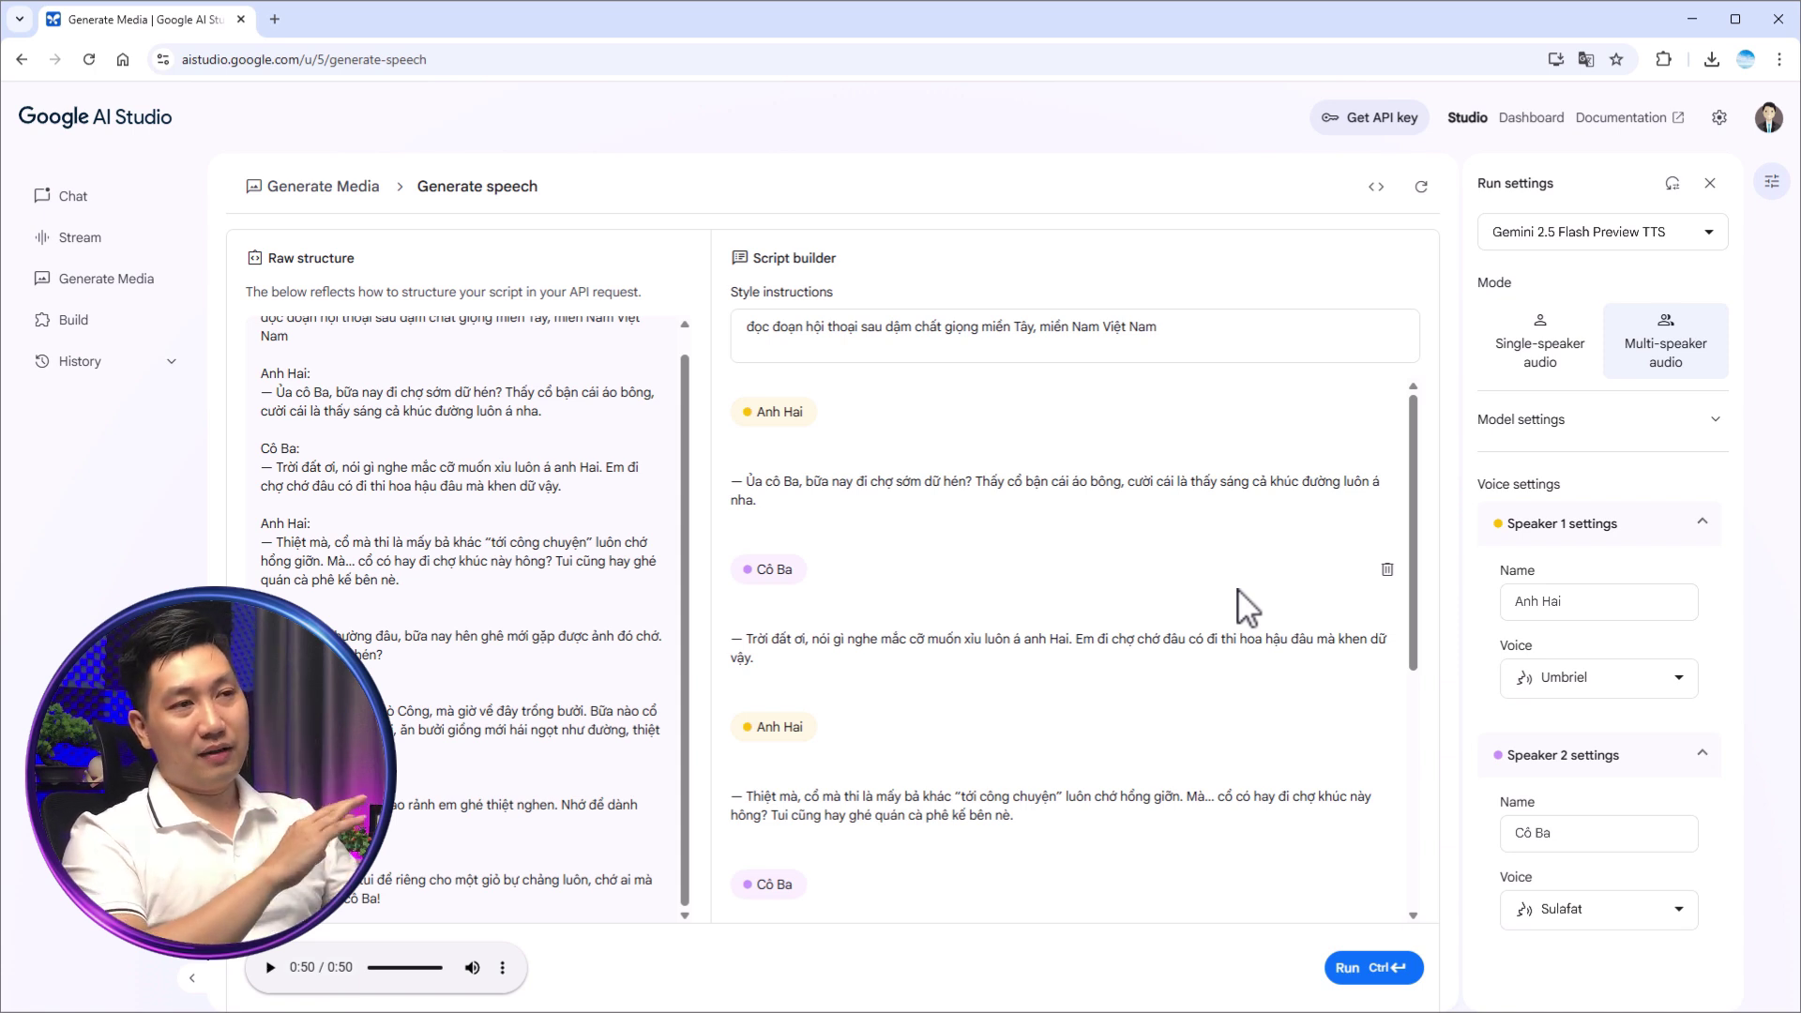
Step: View the single-speaker mode, return to multi-speaker audio and review the style instructions
click(1538, 364)
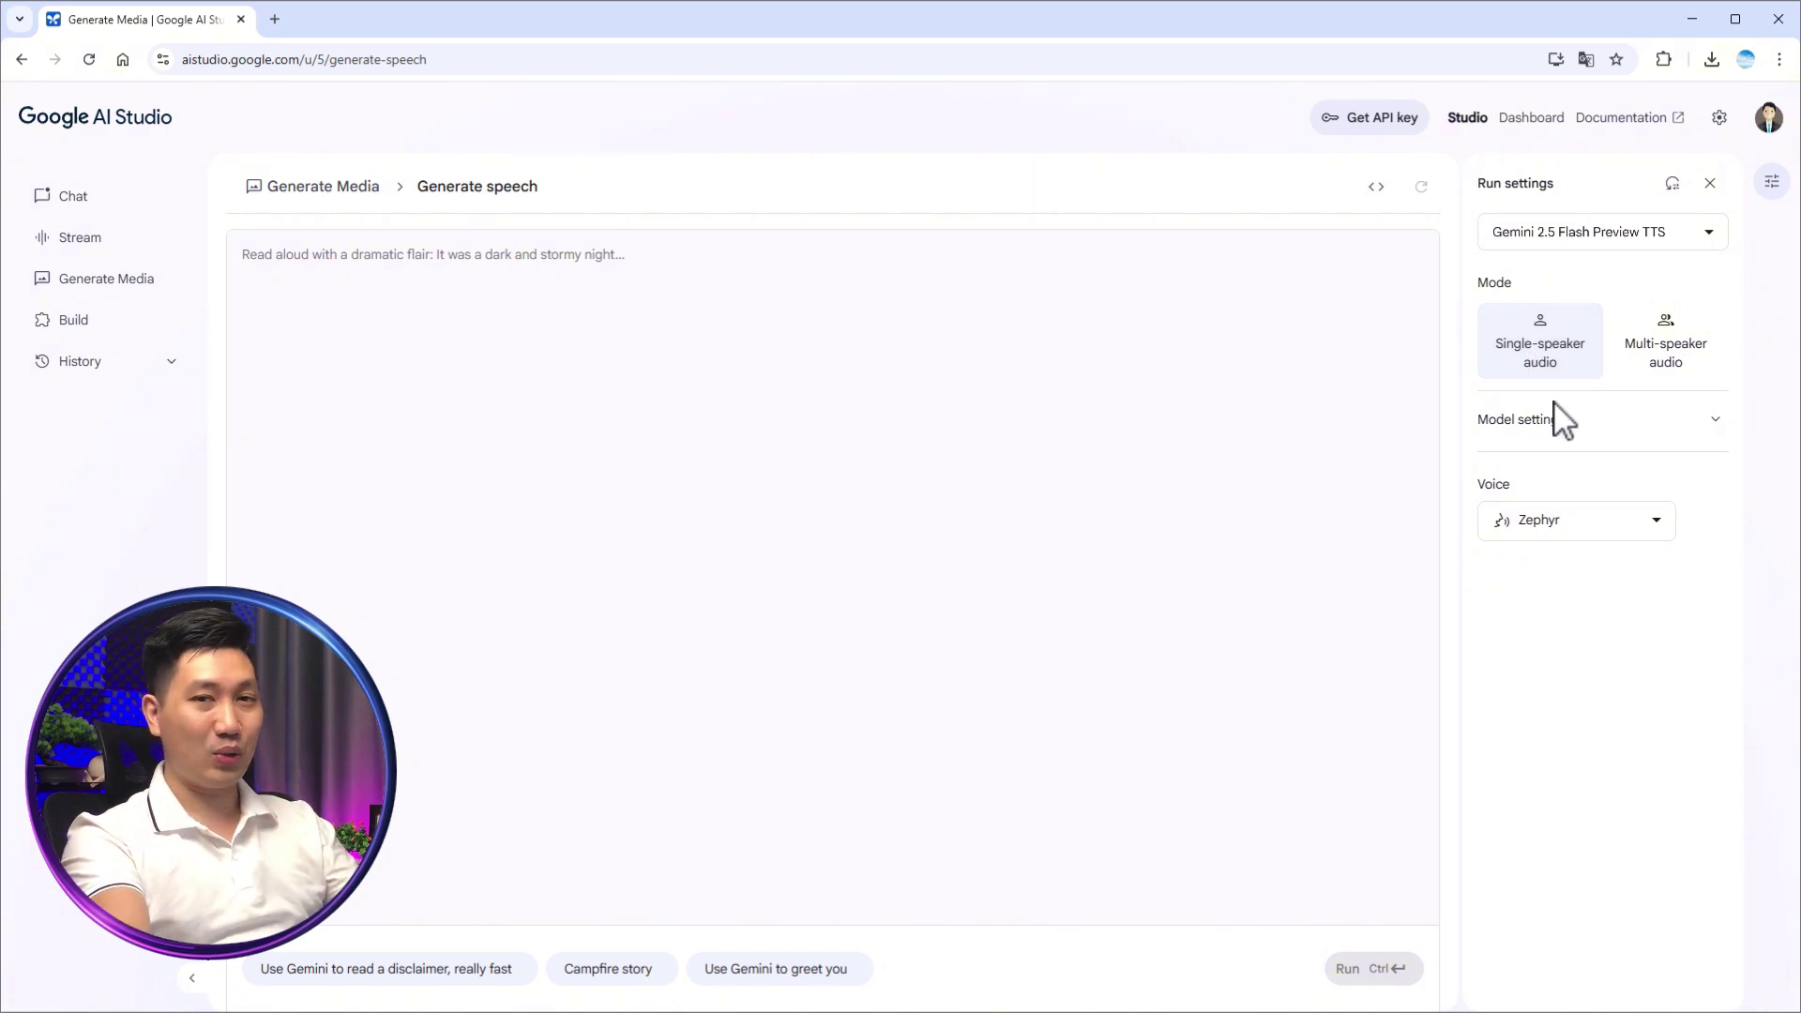
click(1686, 357)
drag(754, 327, 1218, 324)
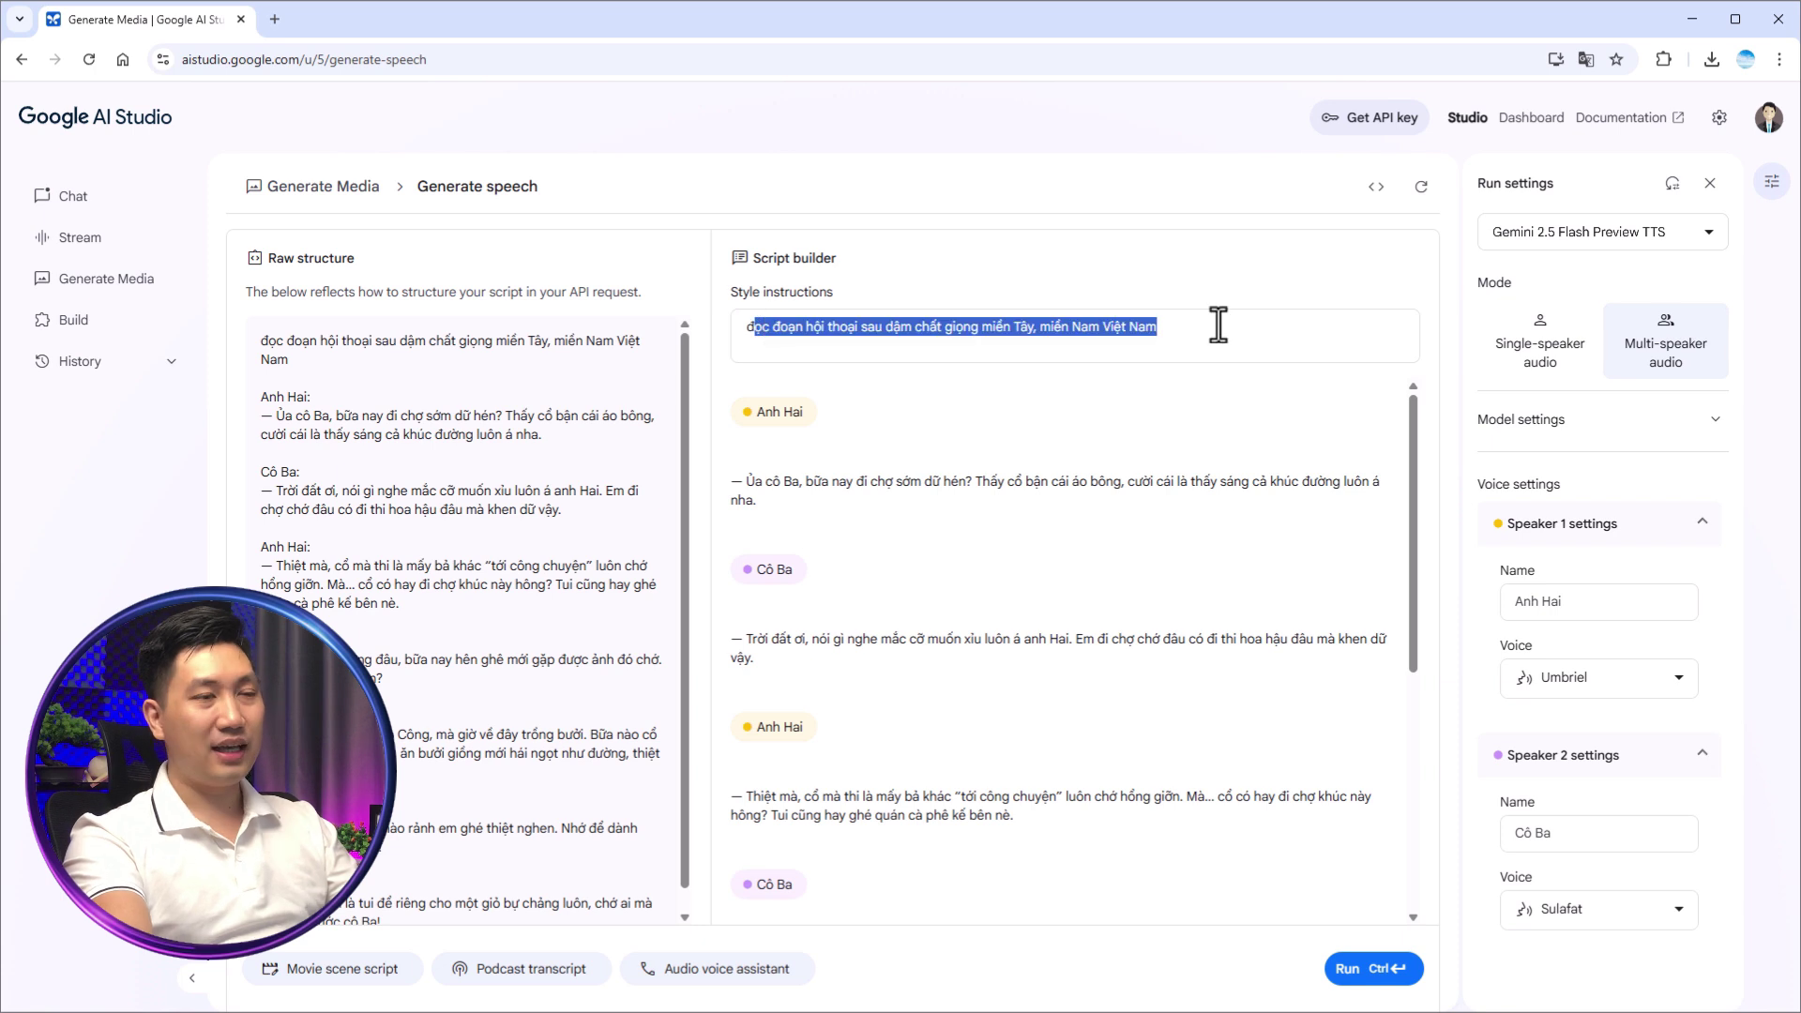
click(1252, 326)
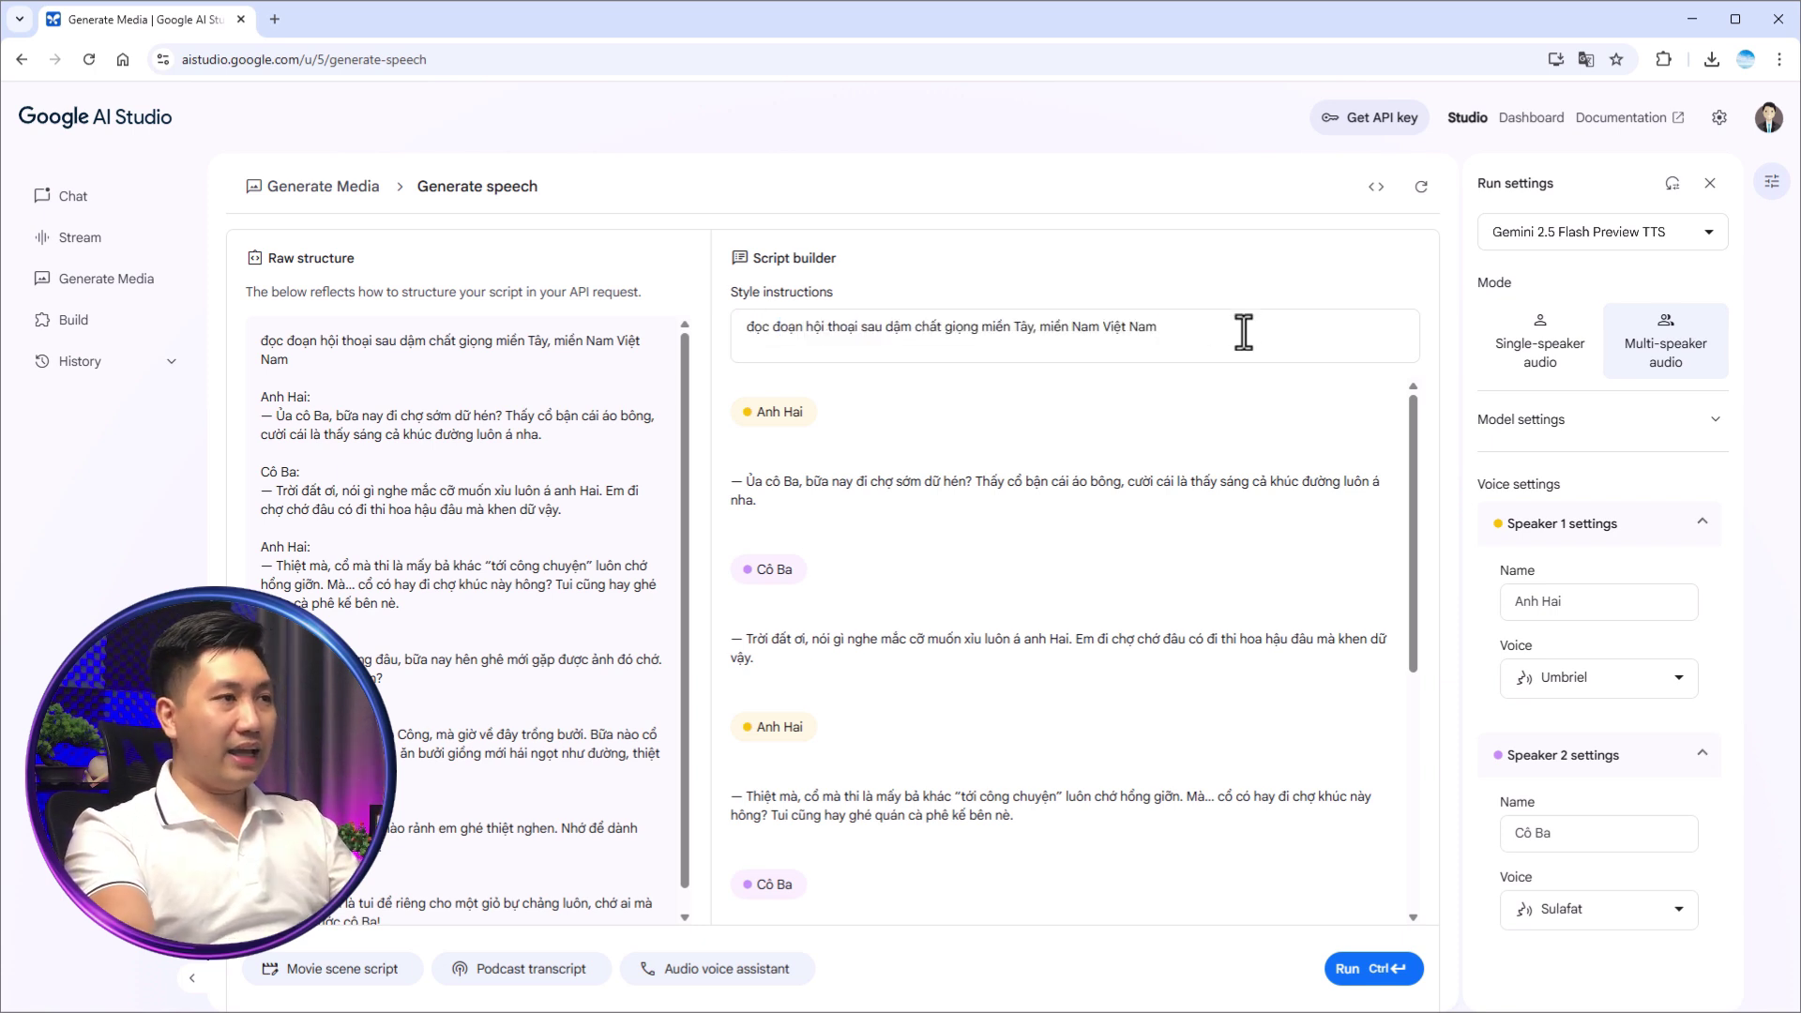
drag(1236, 328, 689, 313)
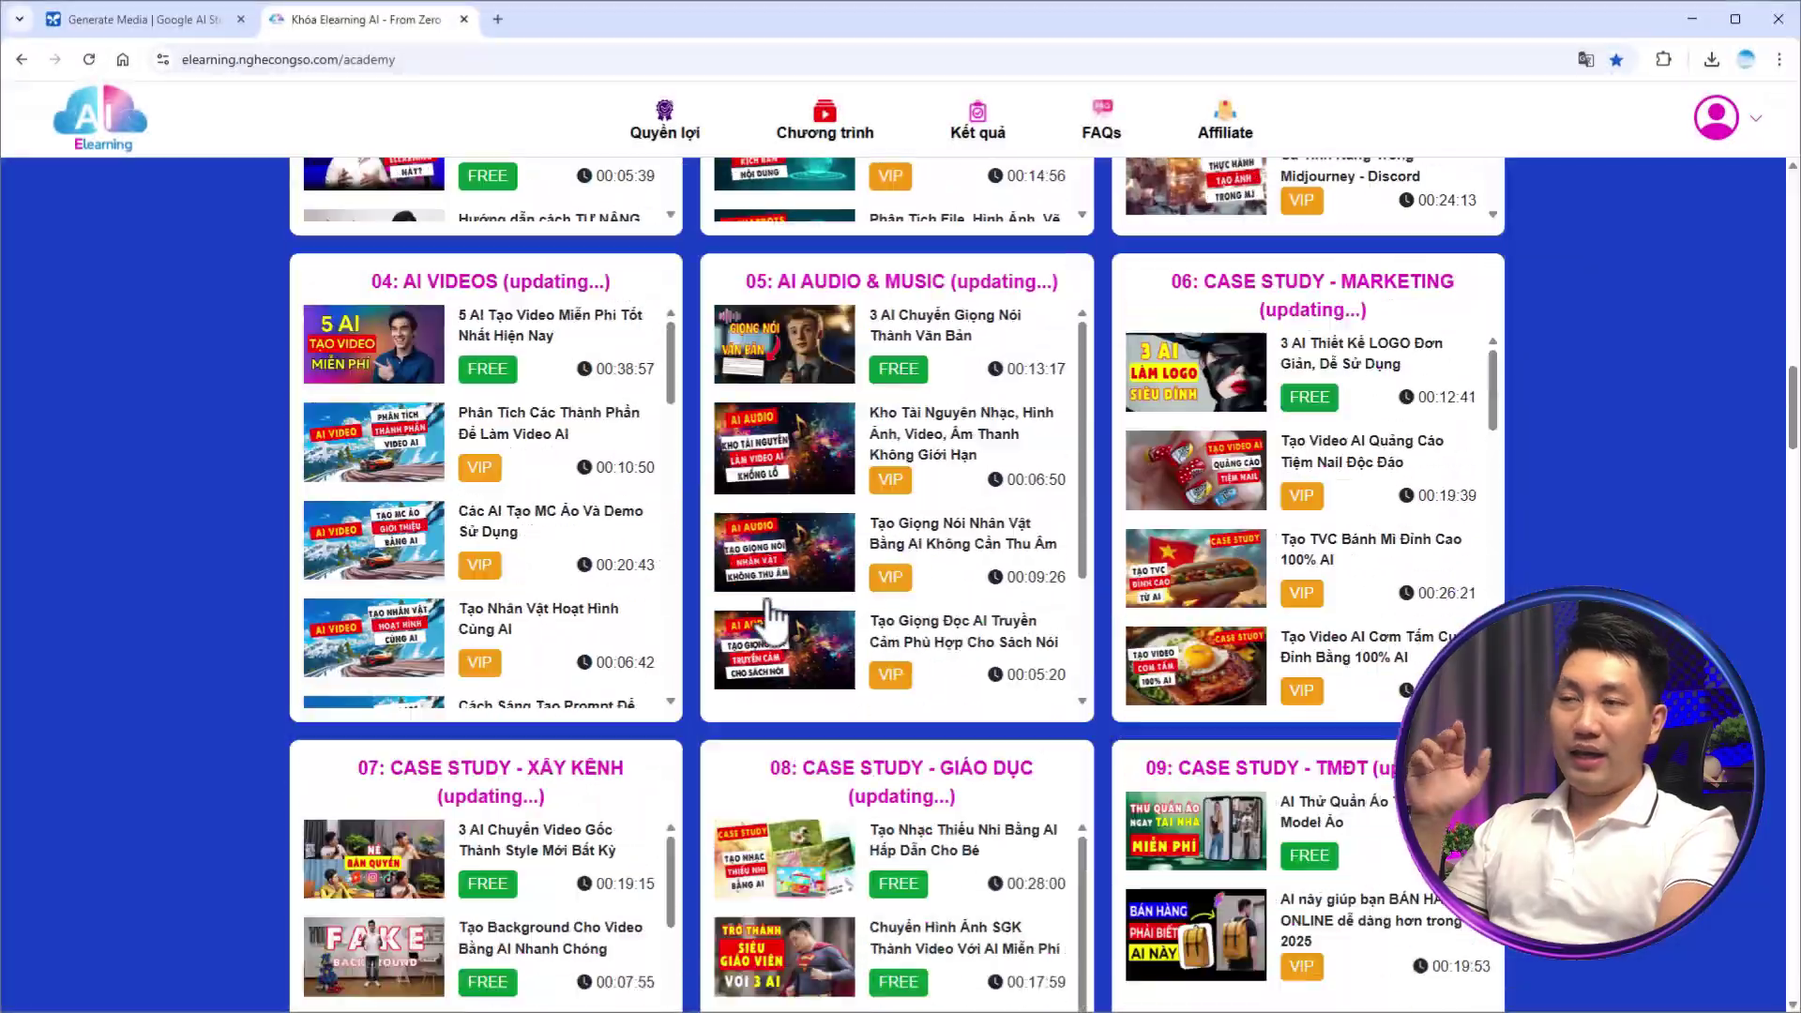
Step: Look through the From Zero to Hero course's module lists and result videos on the AI Elearning academy page
scroll(769, 614, down, 1)
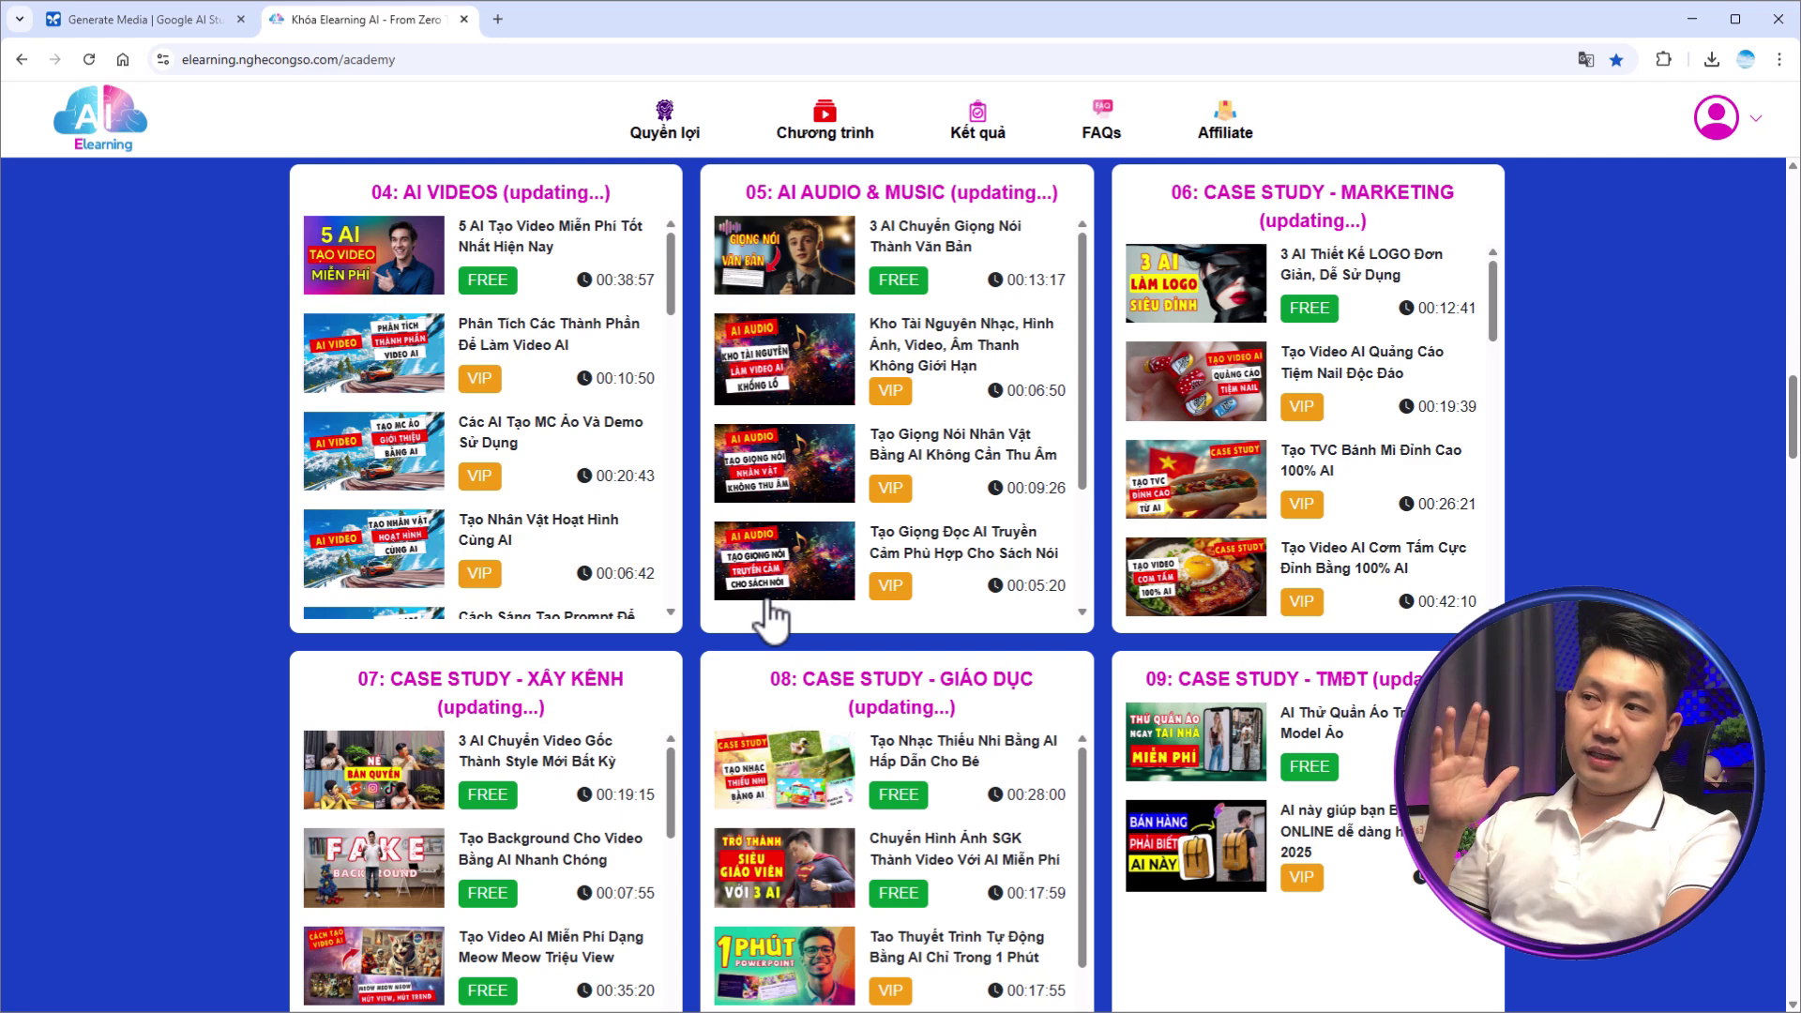
scroll(1590, 542, up, 10)
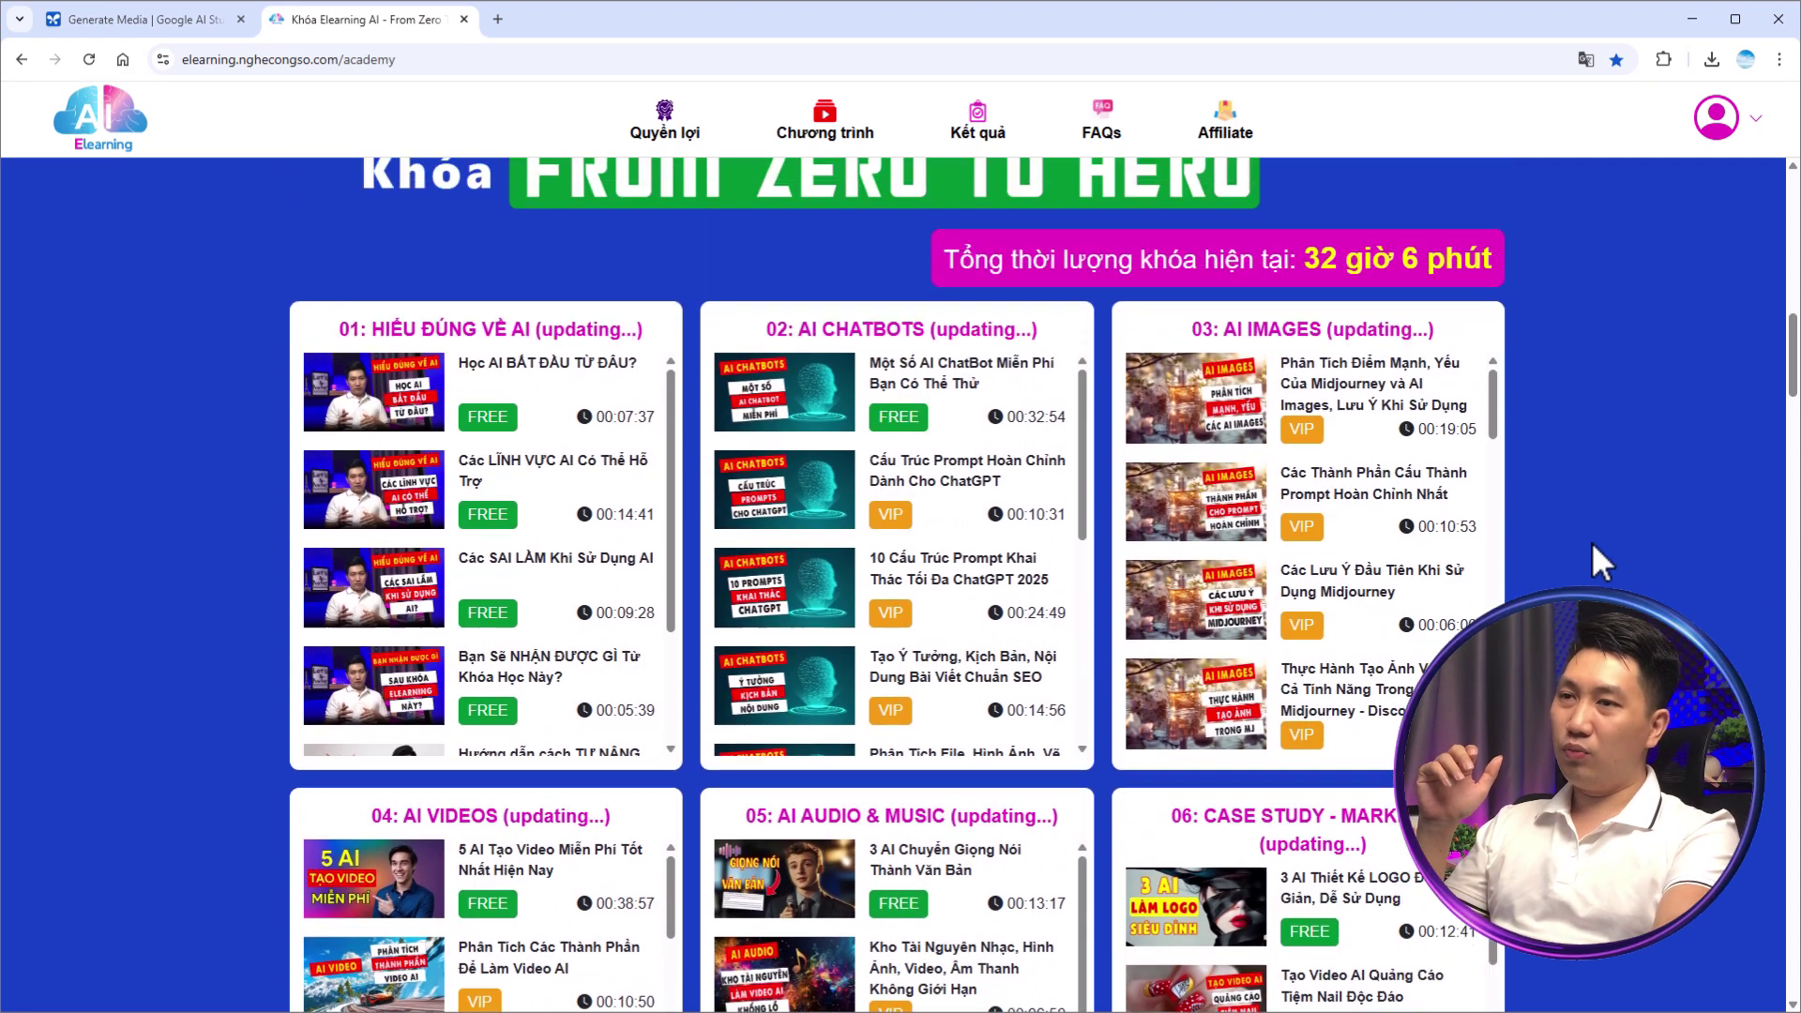
scroll(1591, 542, down, 2)
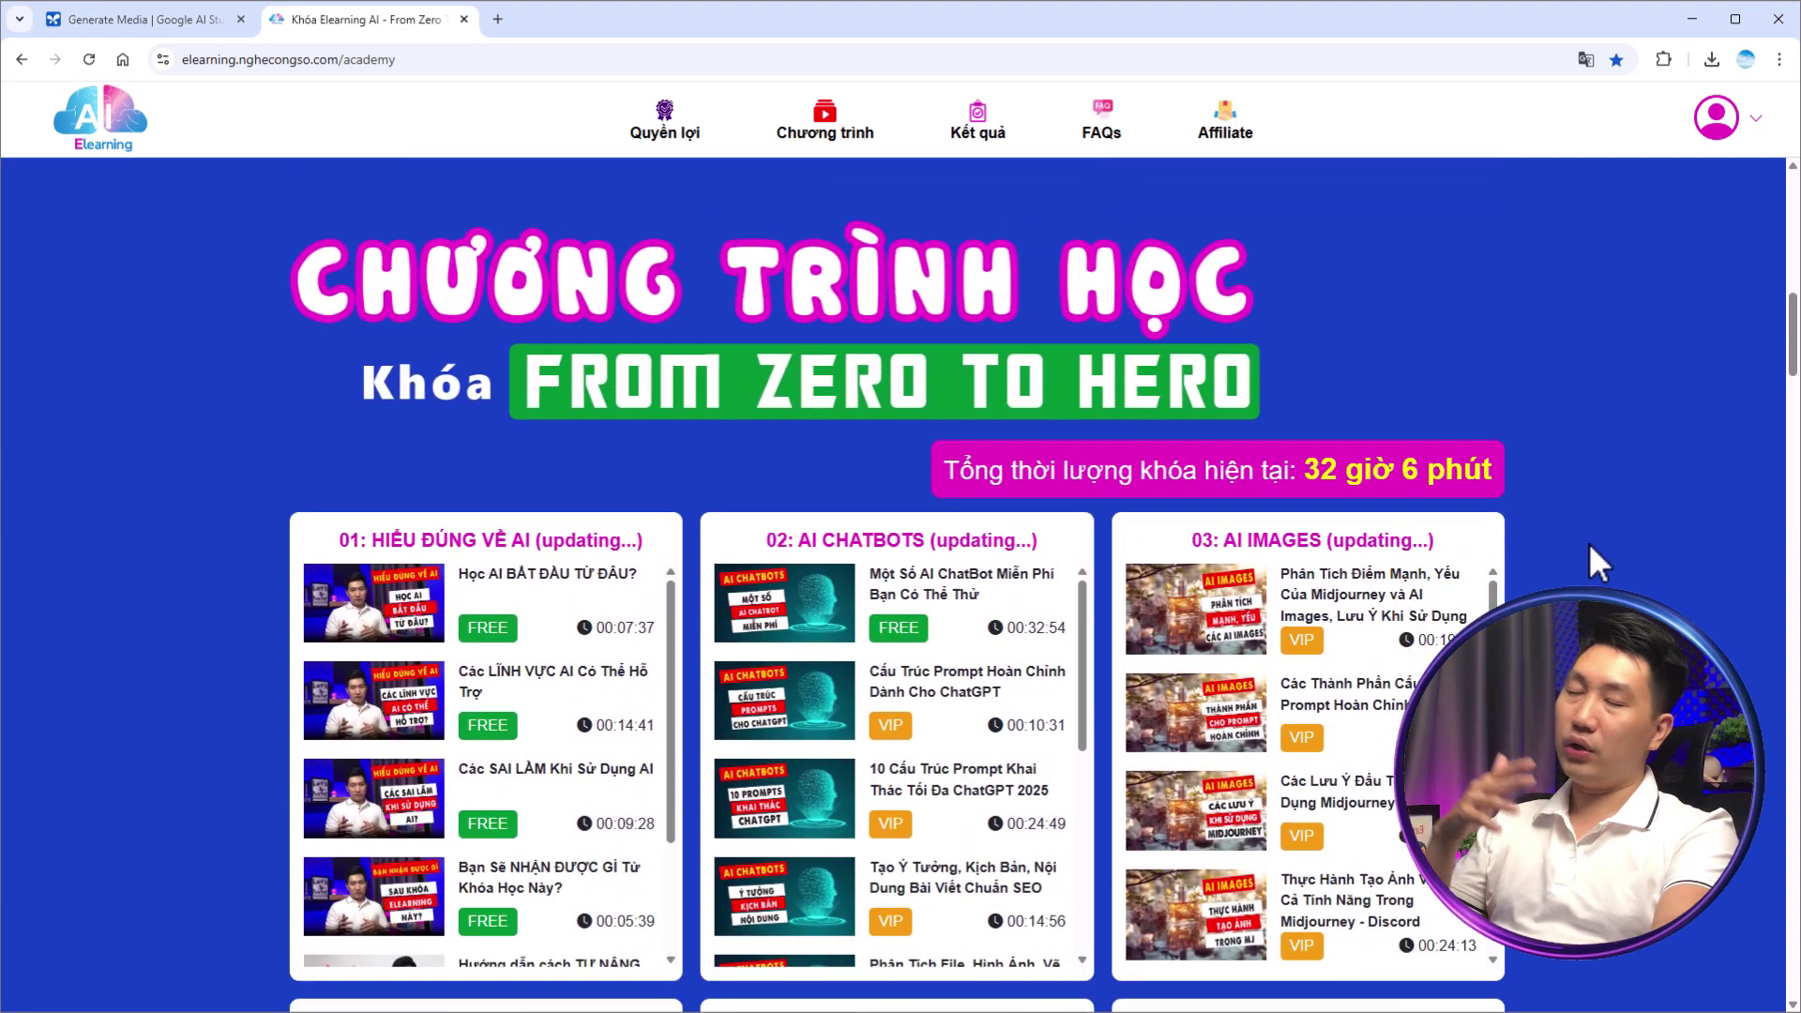
scroll(1592, 541, down, 2)
scroll(1596, 538, down, 3)
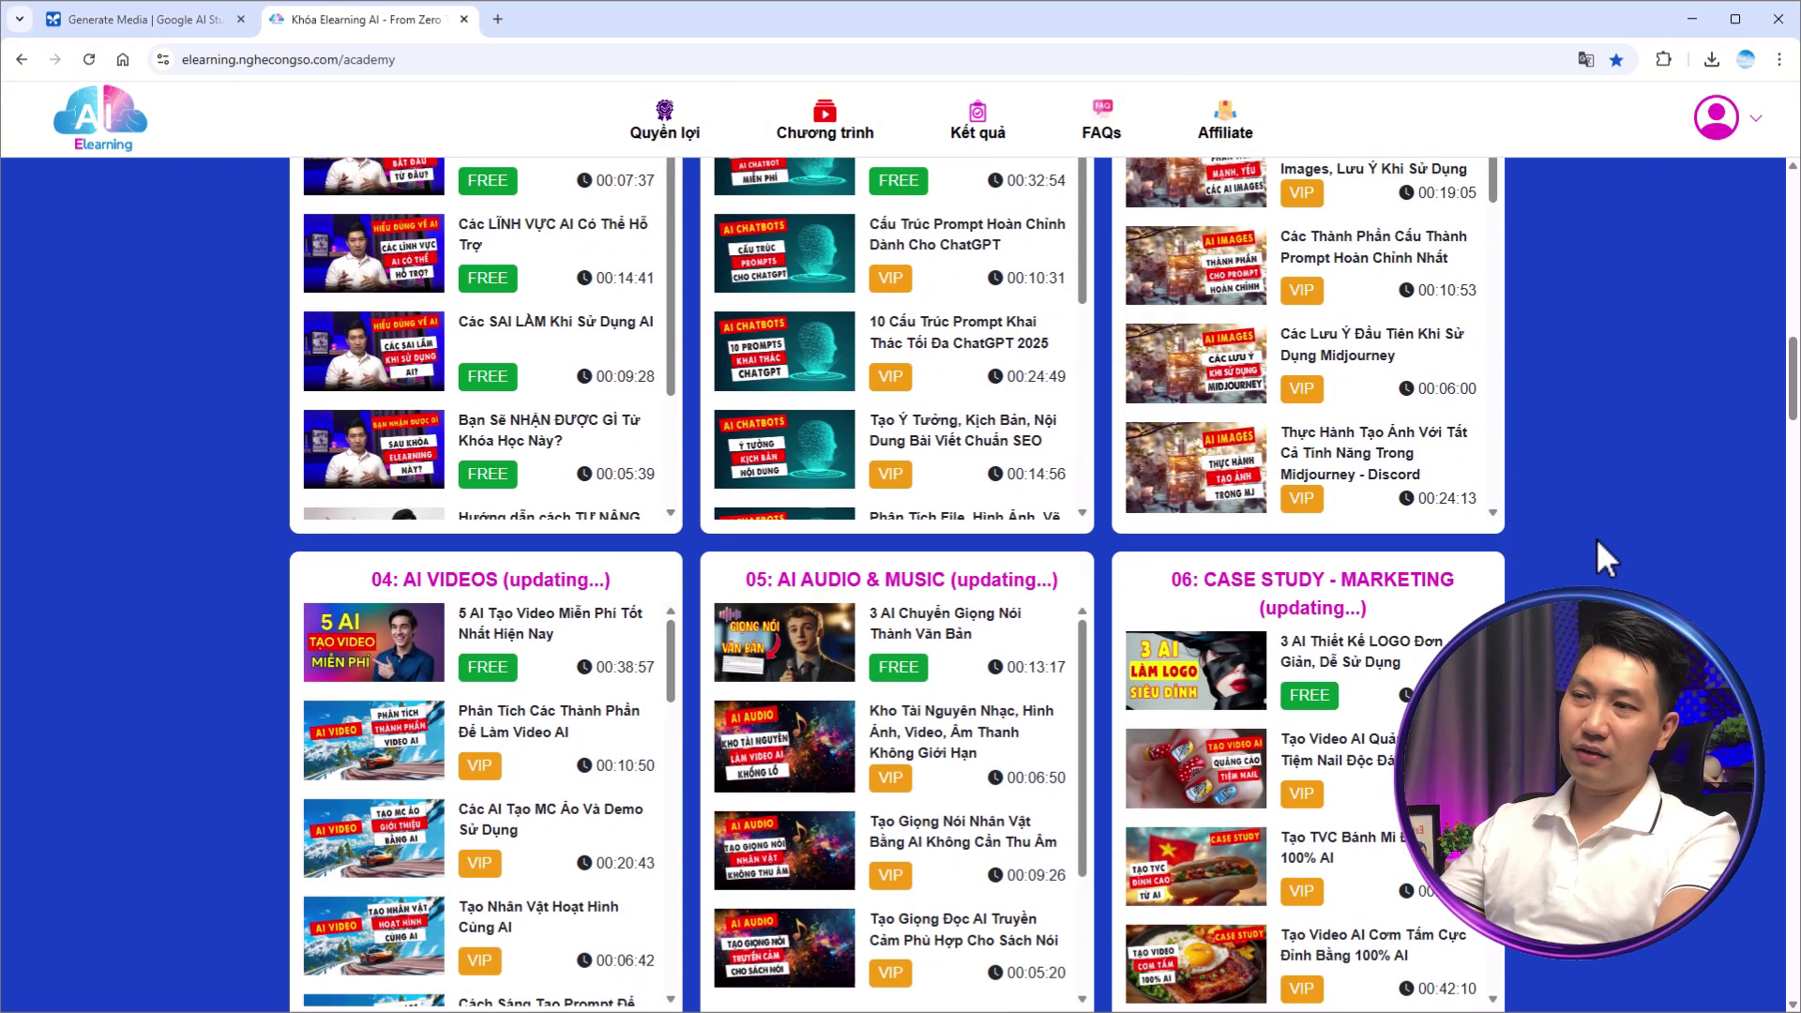
scroll(1599, 534, down, 3)
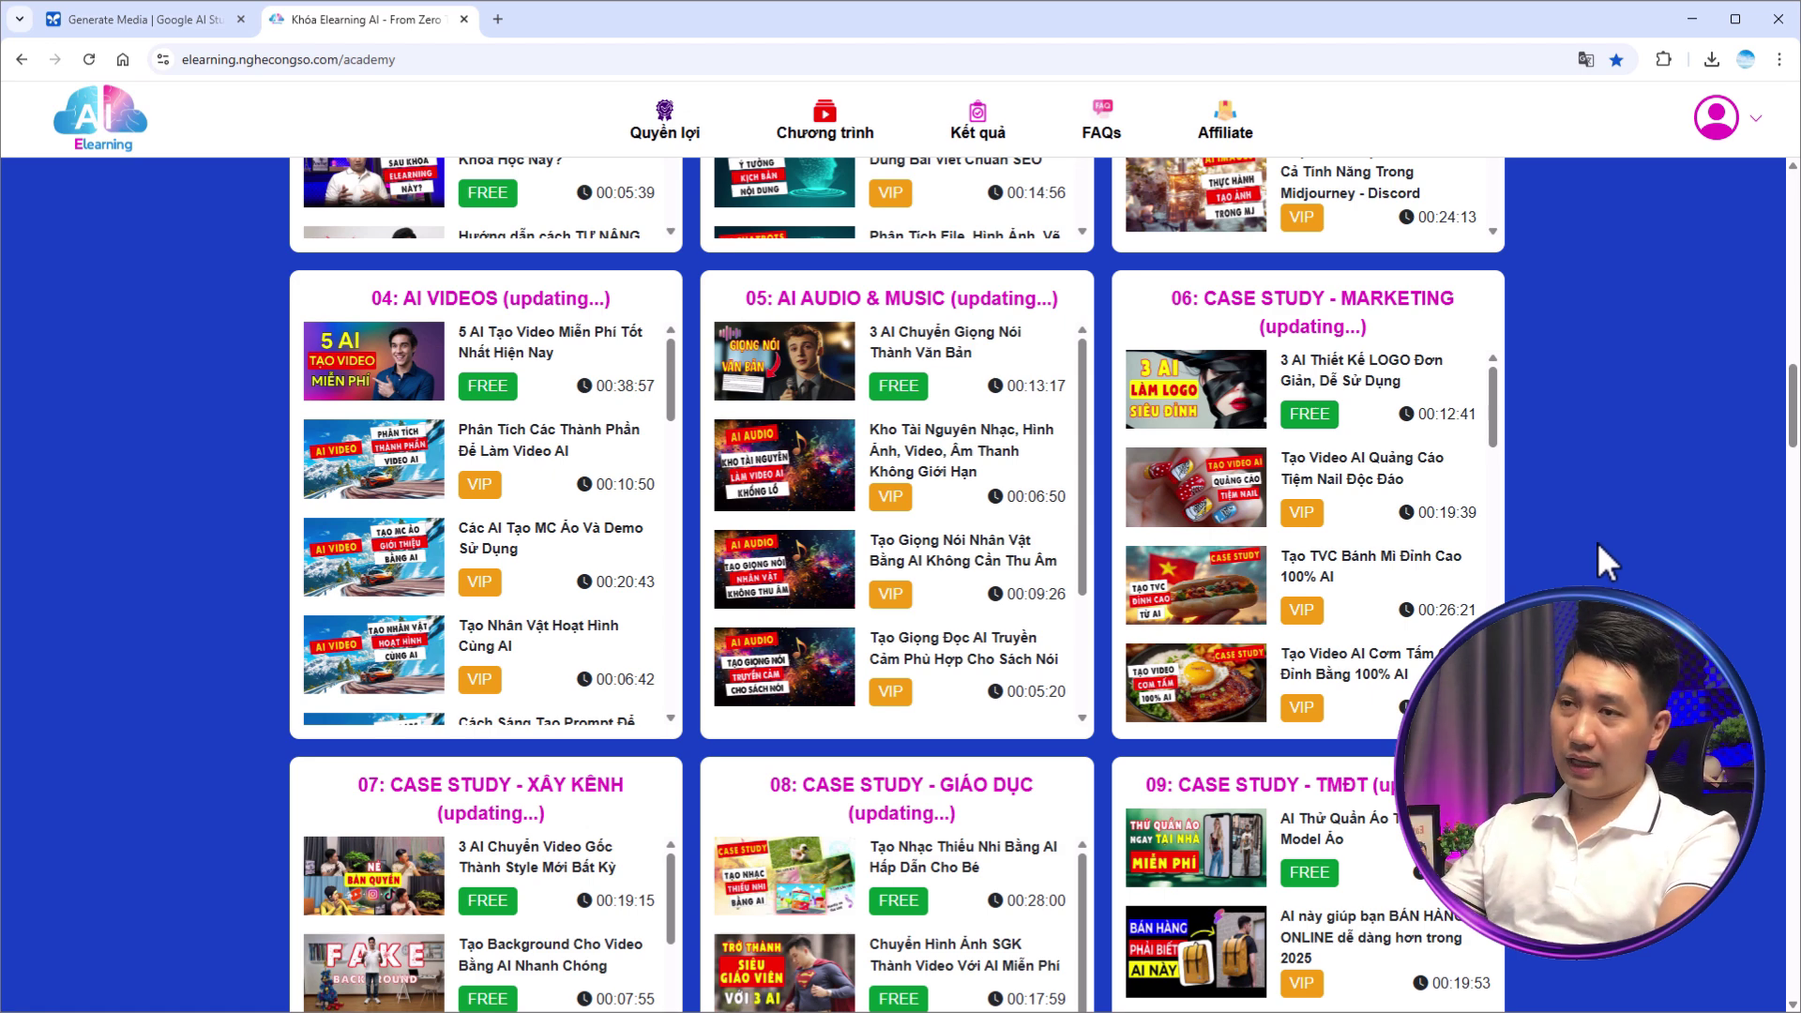
scroll(1597, 544, down, 8)
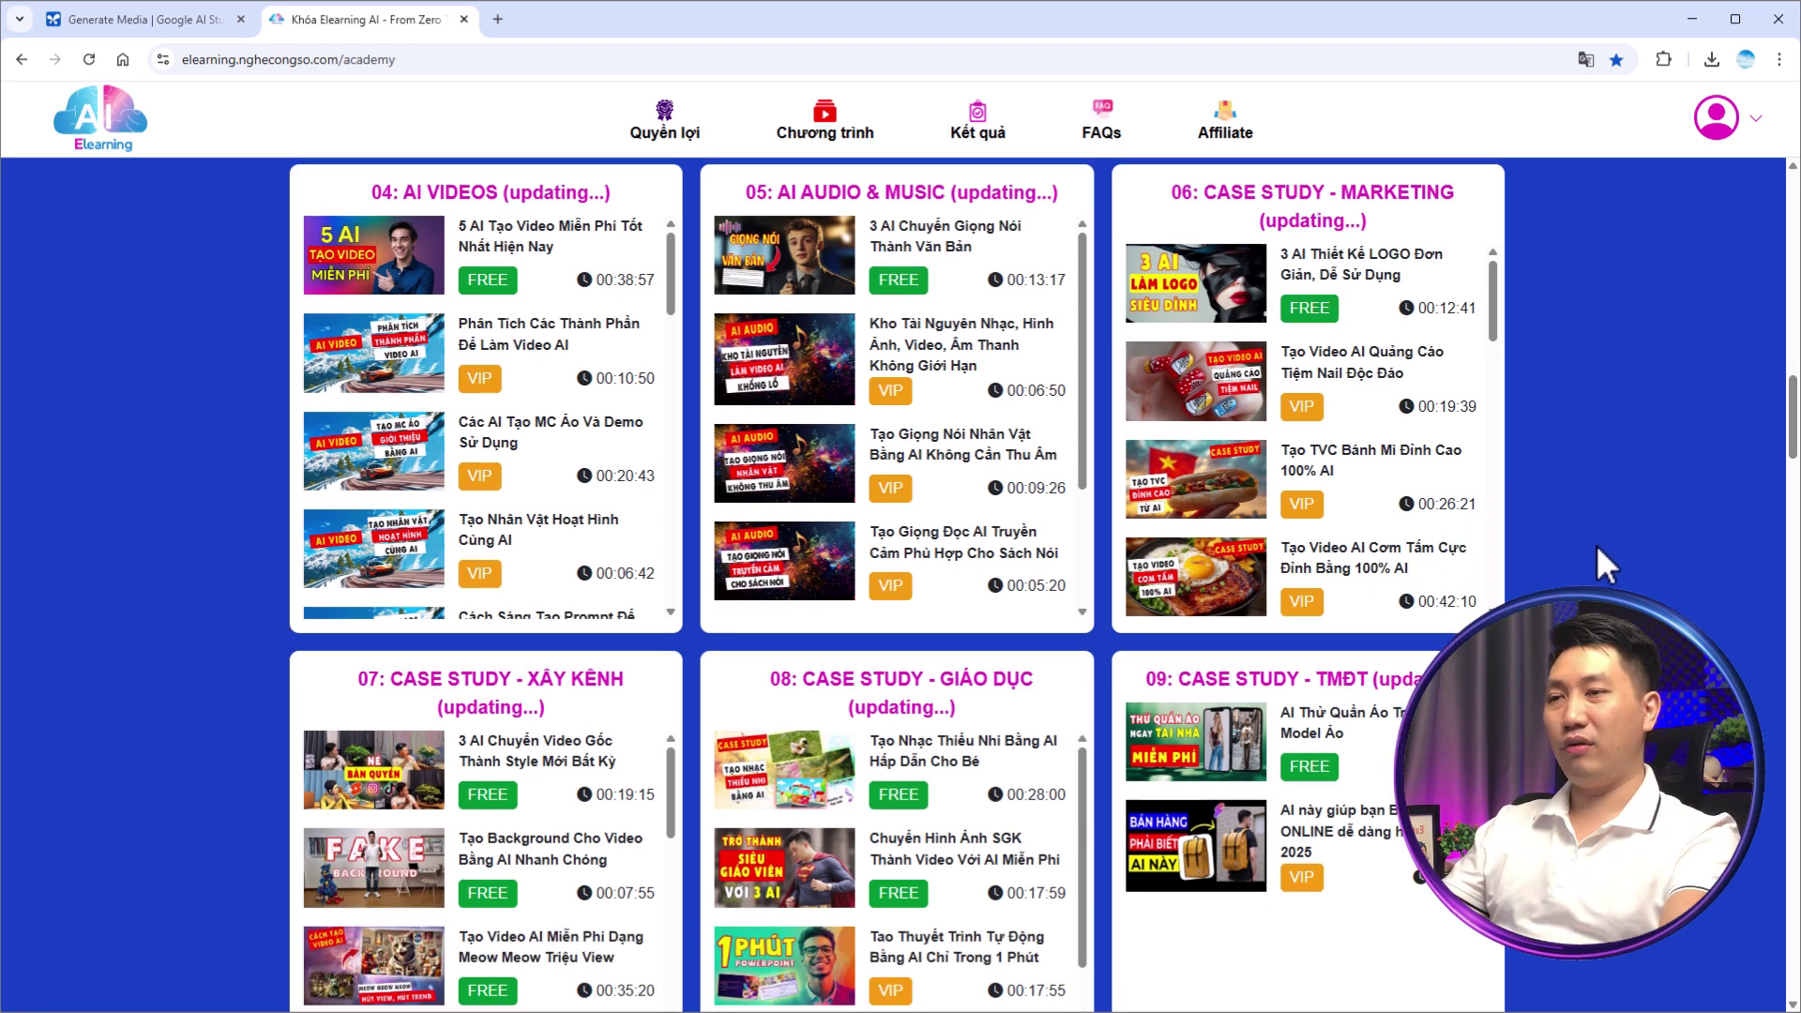
scroll(1597, 541, down, 1)
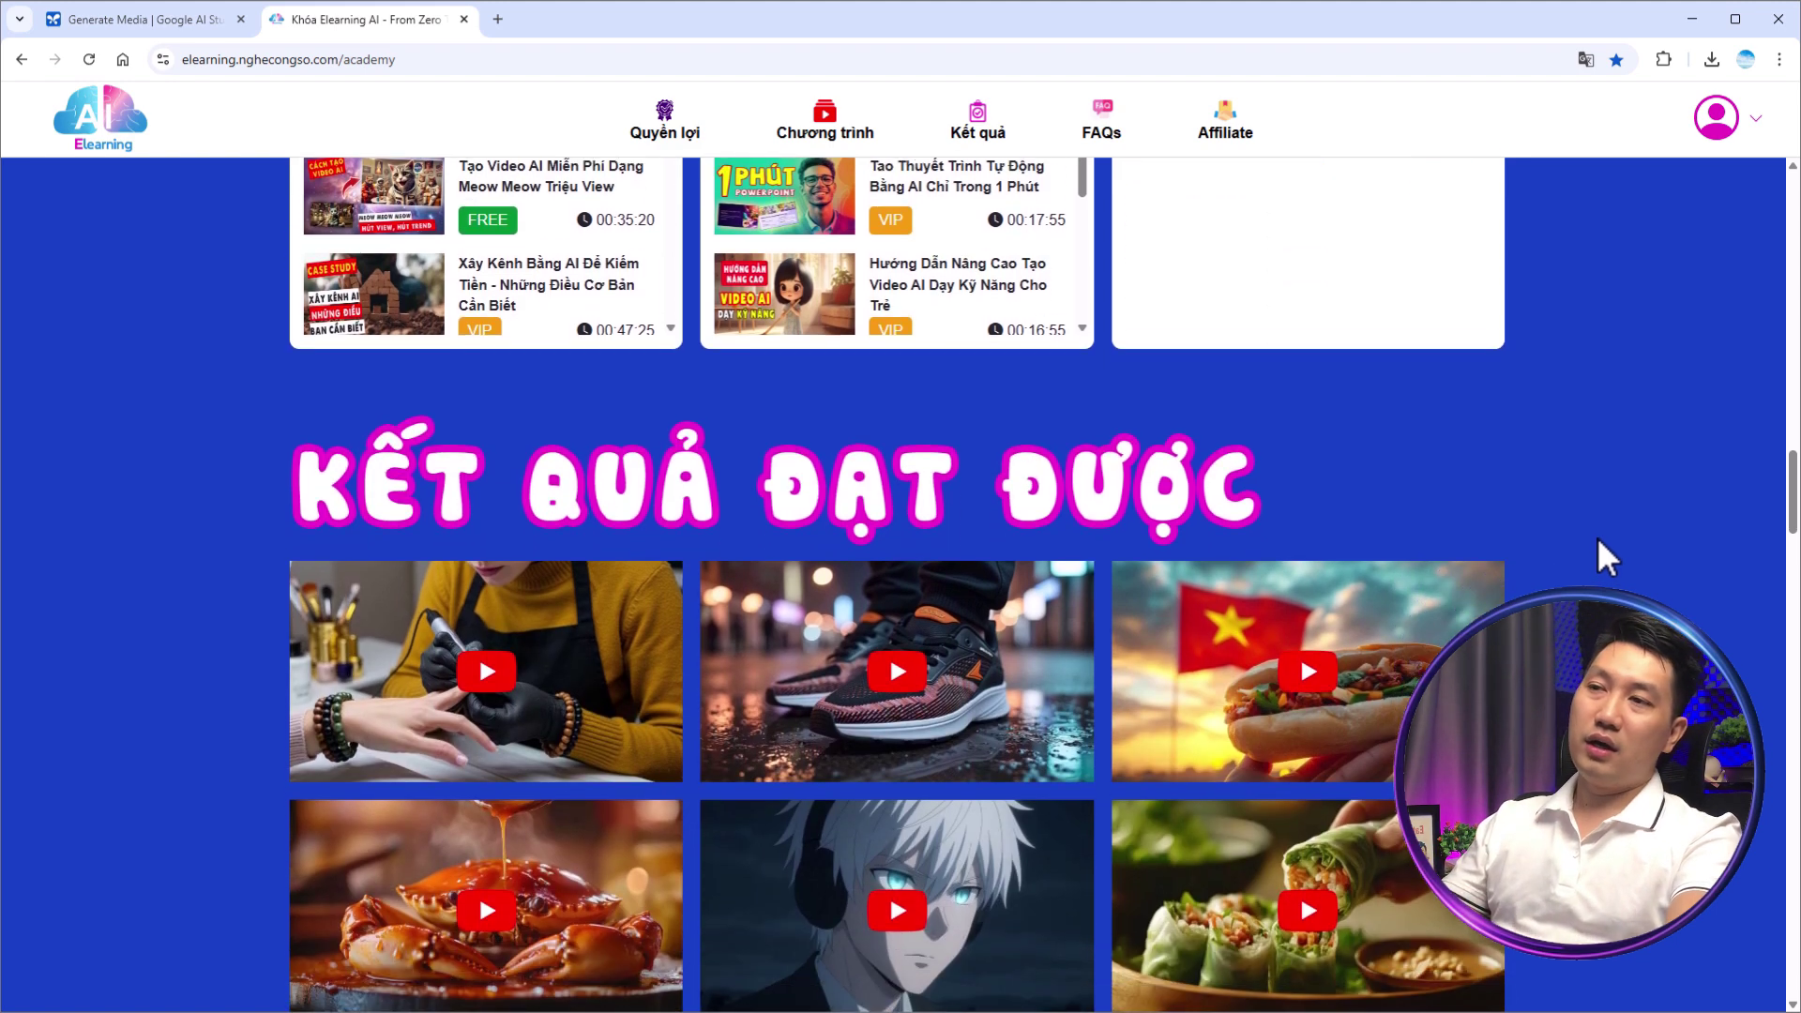
scroll(1597, 538, down, 2)
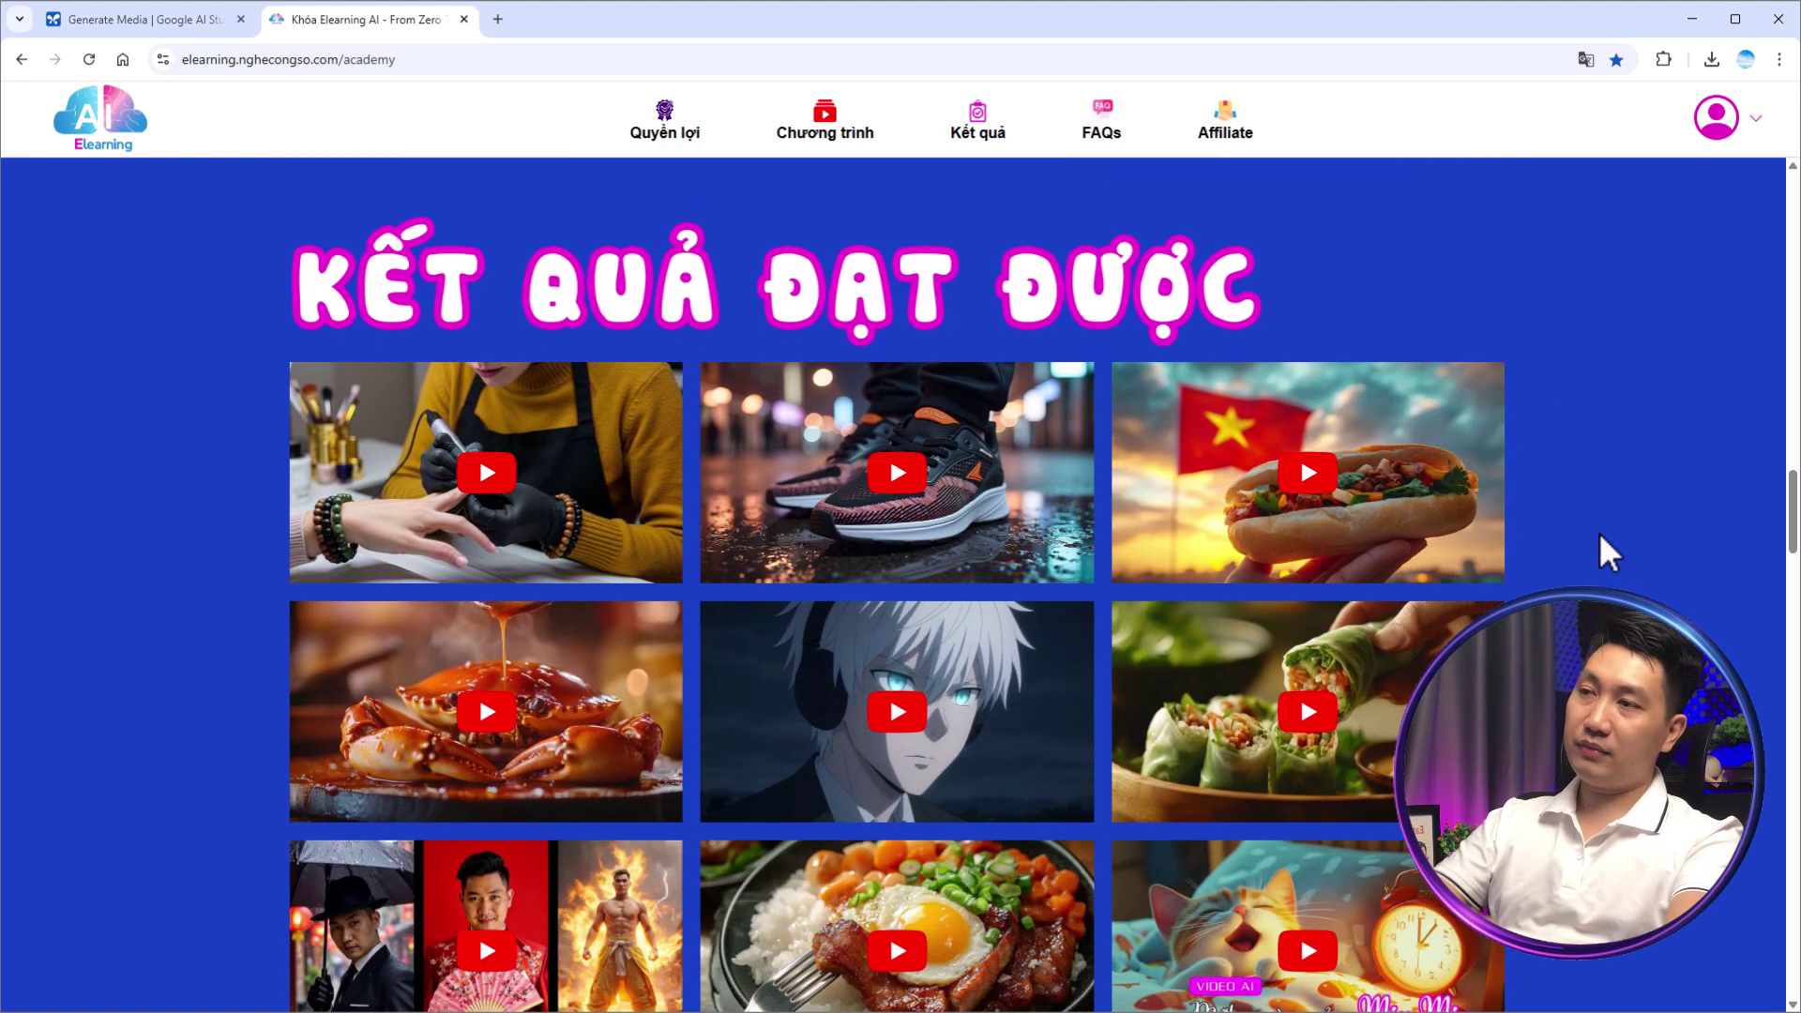
scroll(1600, 533, down, 10)
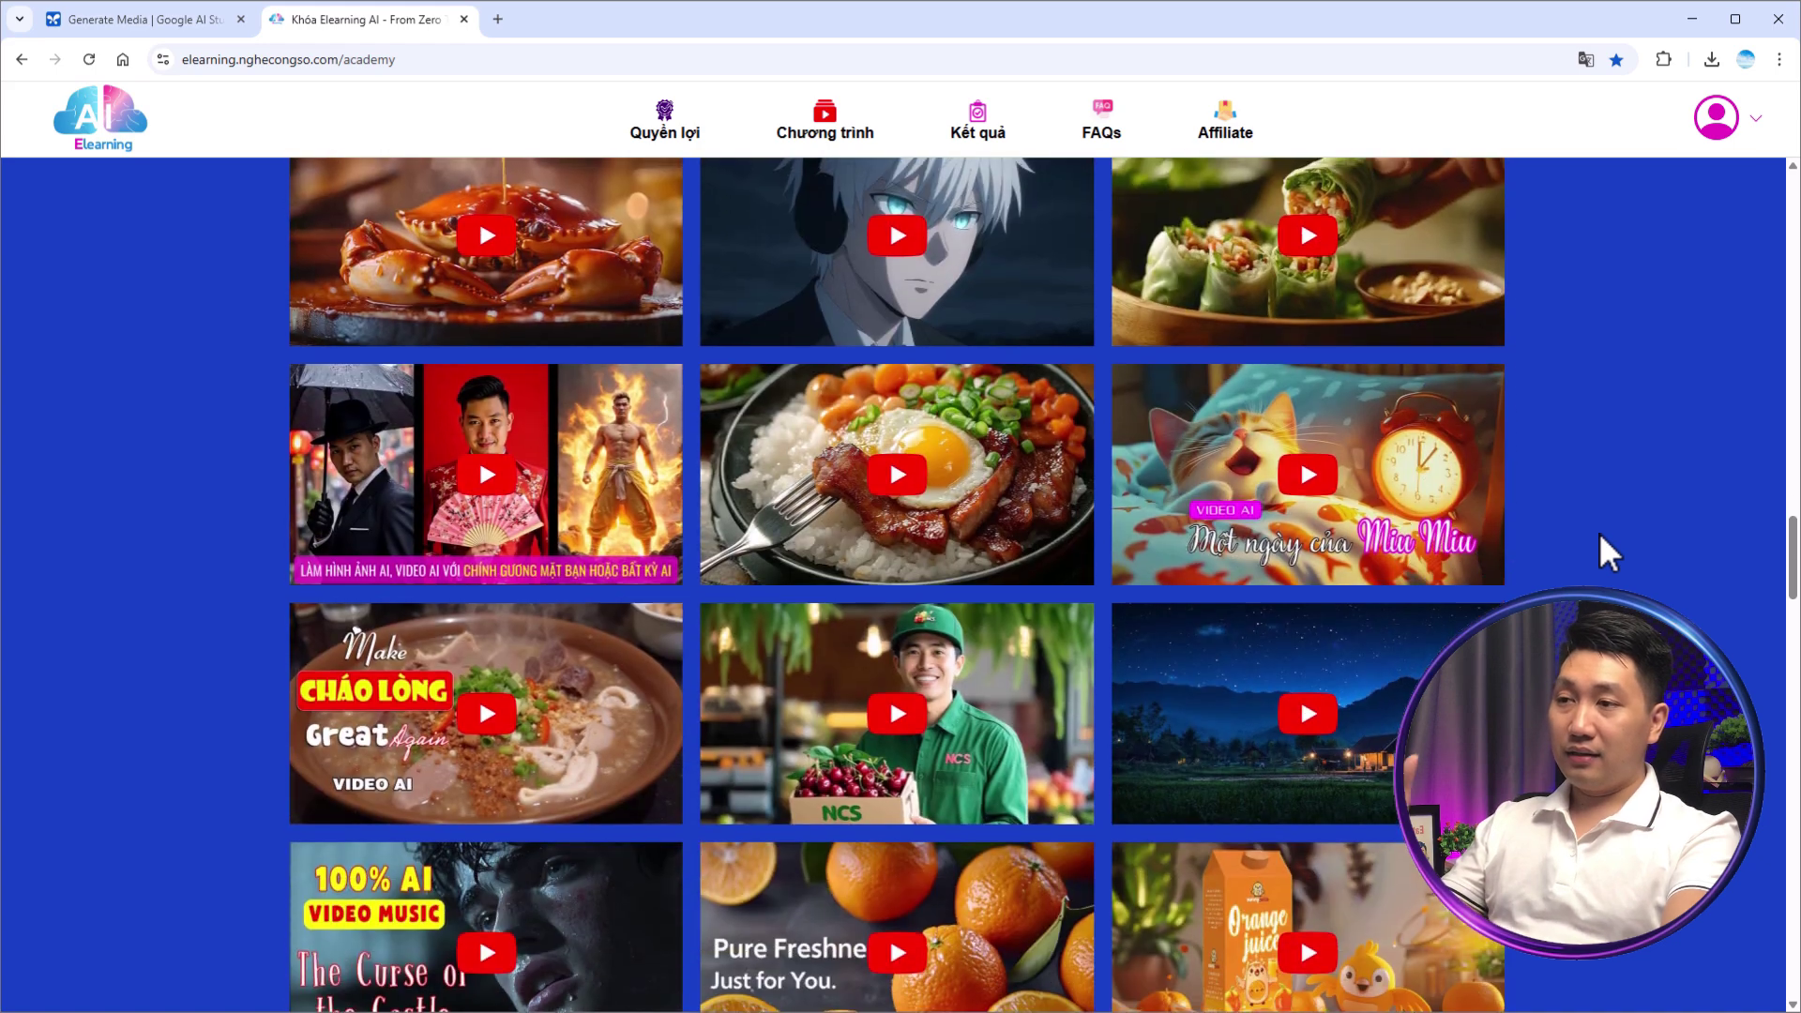
scroll(1599, 532, down, 3)
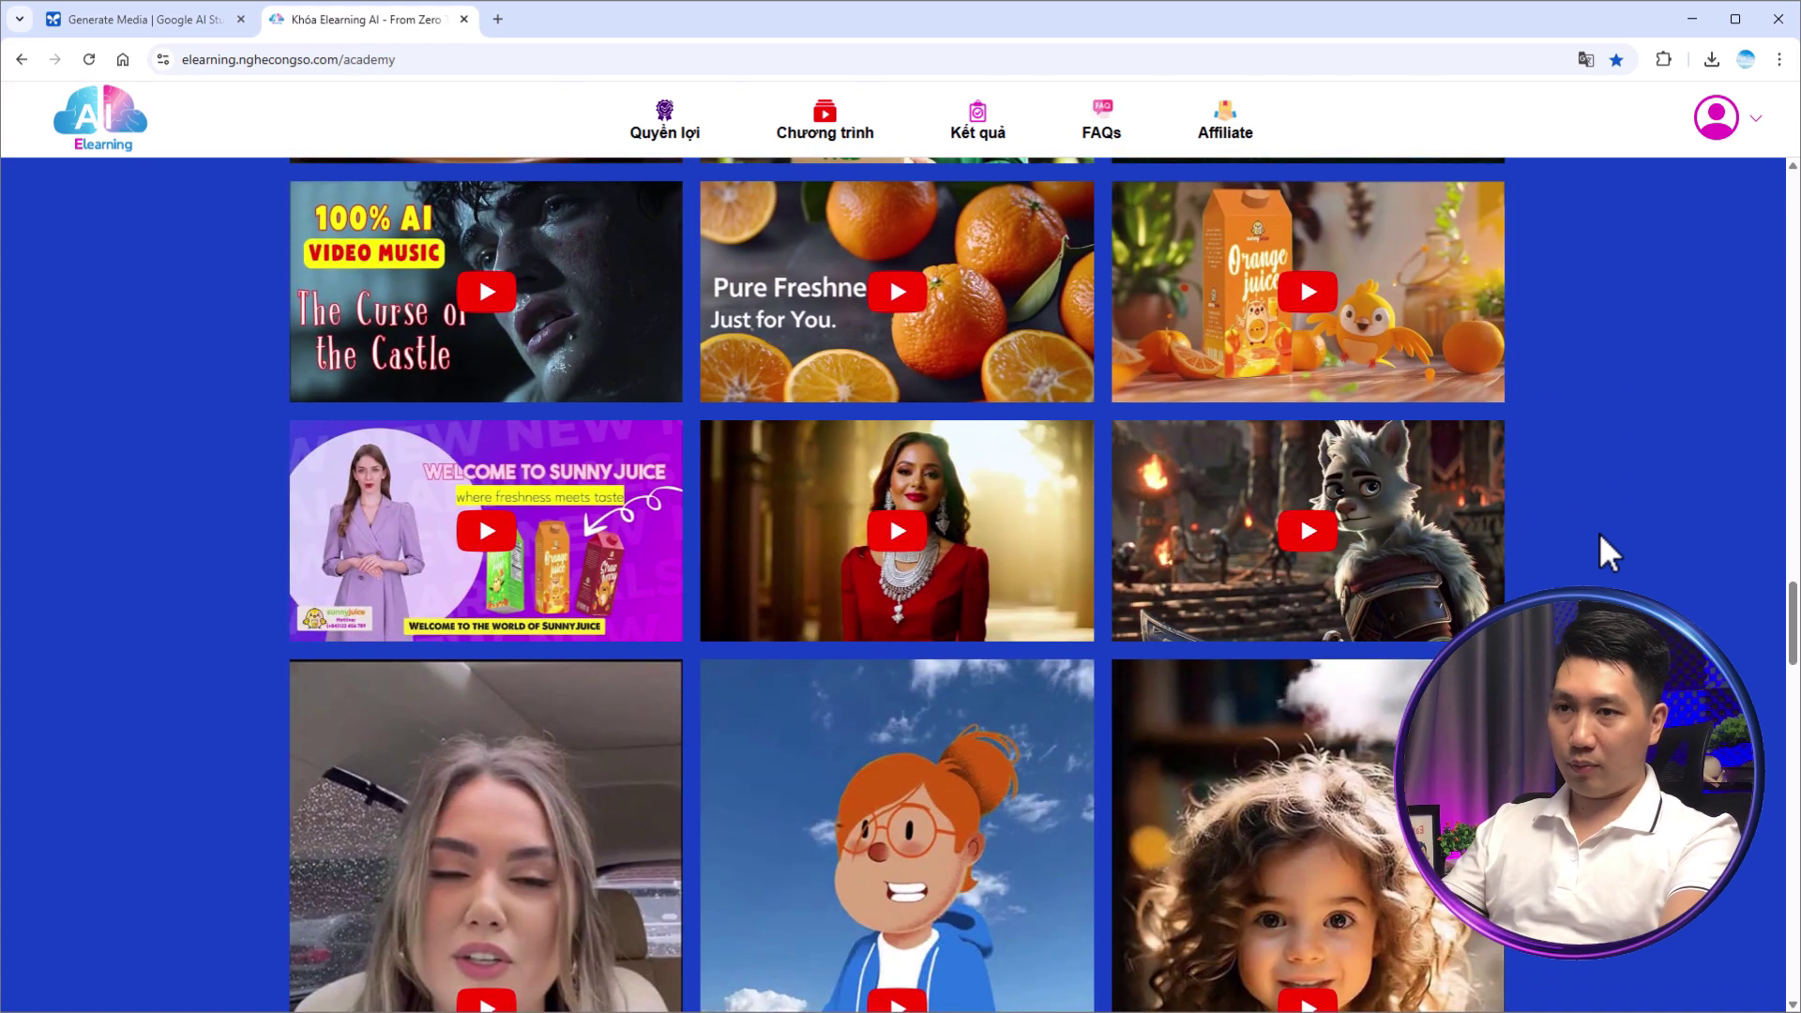
scroll(1600, 532, down, 3)
Step: Return to the course curriculum, examine its total duration and review the result videos again
scroll(1600, 532, up, 20)
scroll(1600, 532, up, 8)
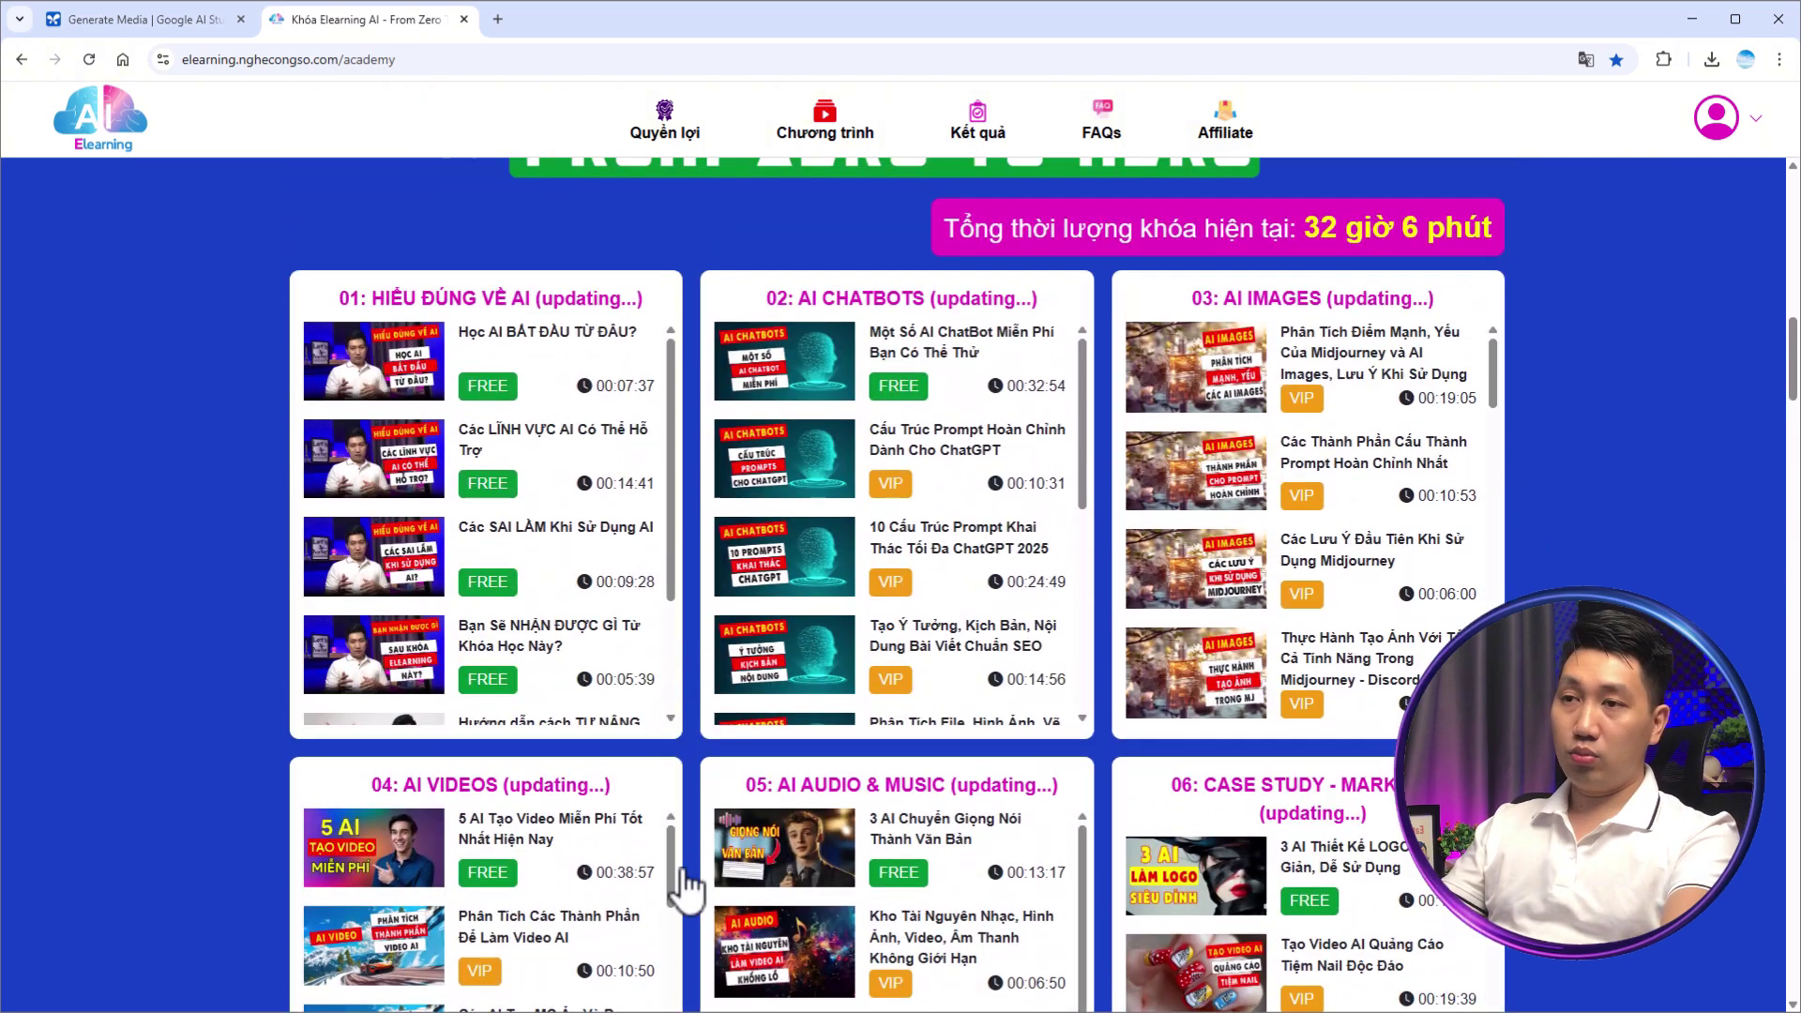
scroll(1568, 418, up, 1)
drag(1302, 322, 1579, 328)
click(1580, 328)
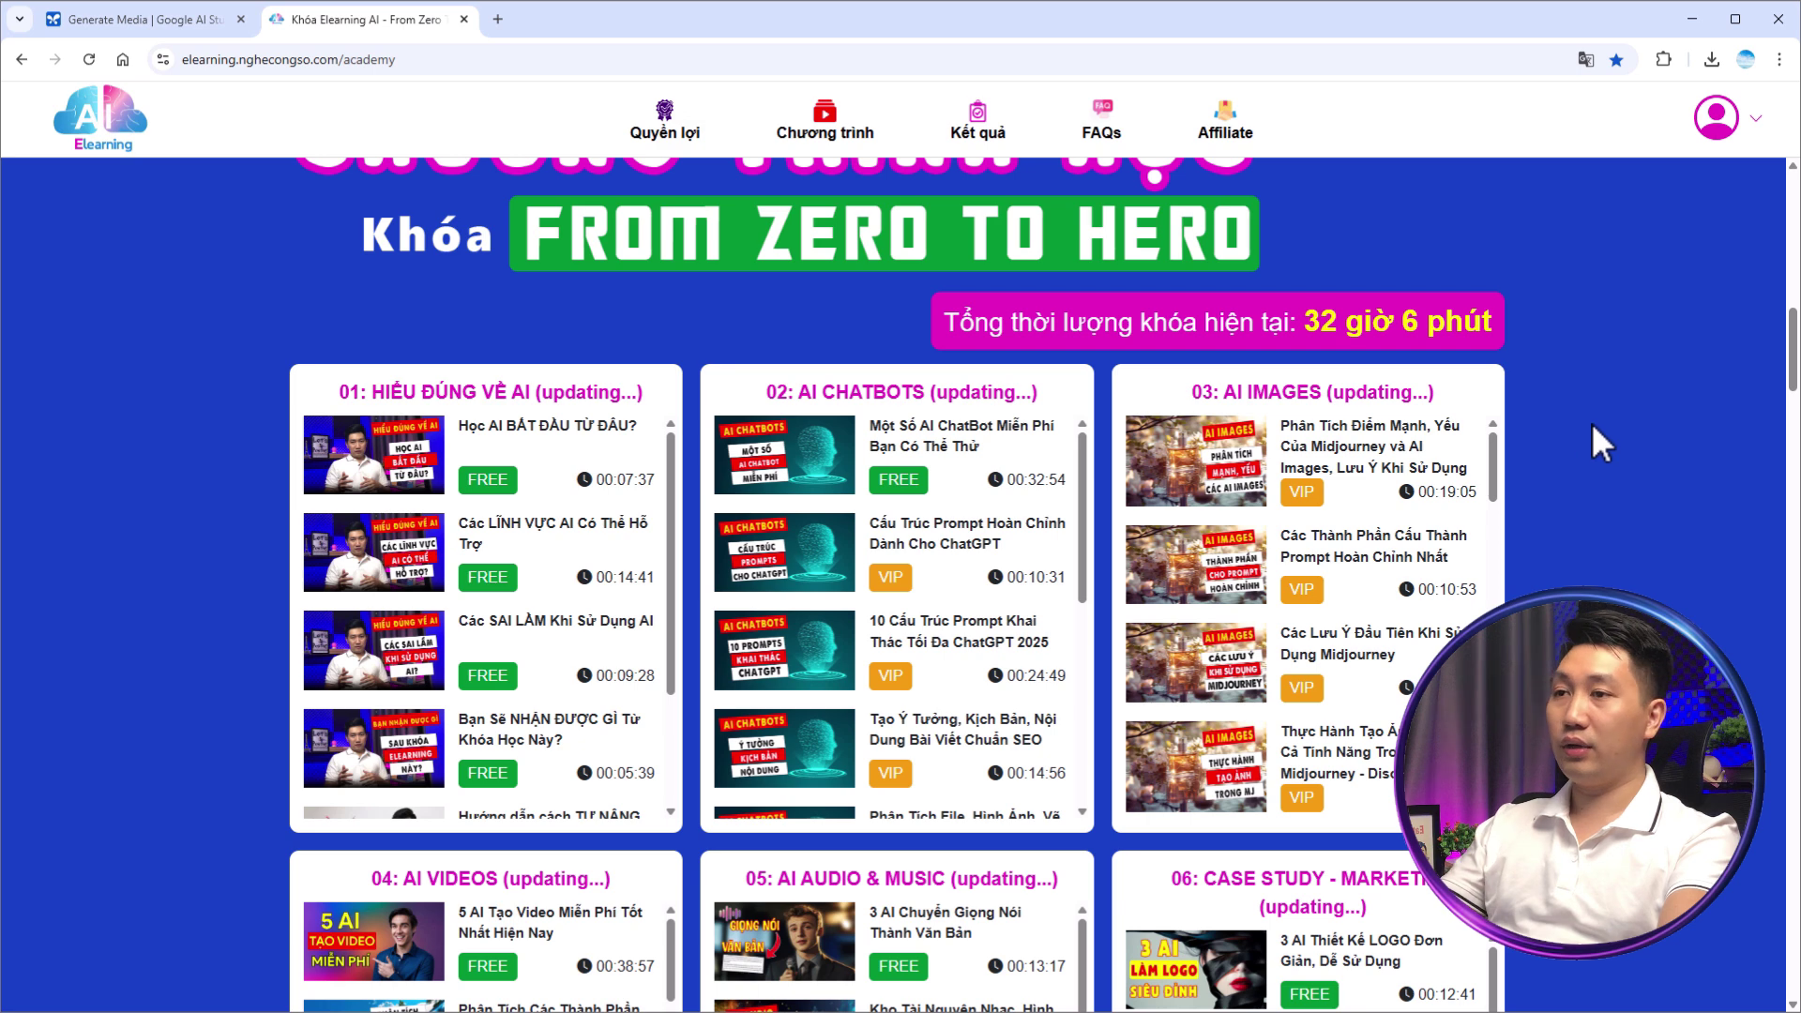
scroll(1591, 424, up, 3)
scroll(1590, 424, down, 1)
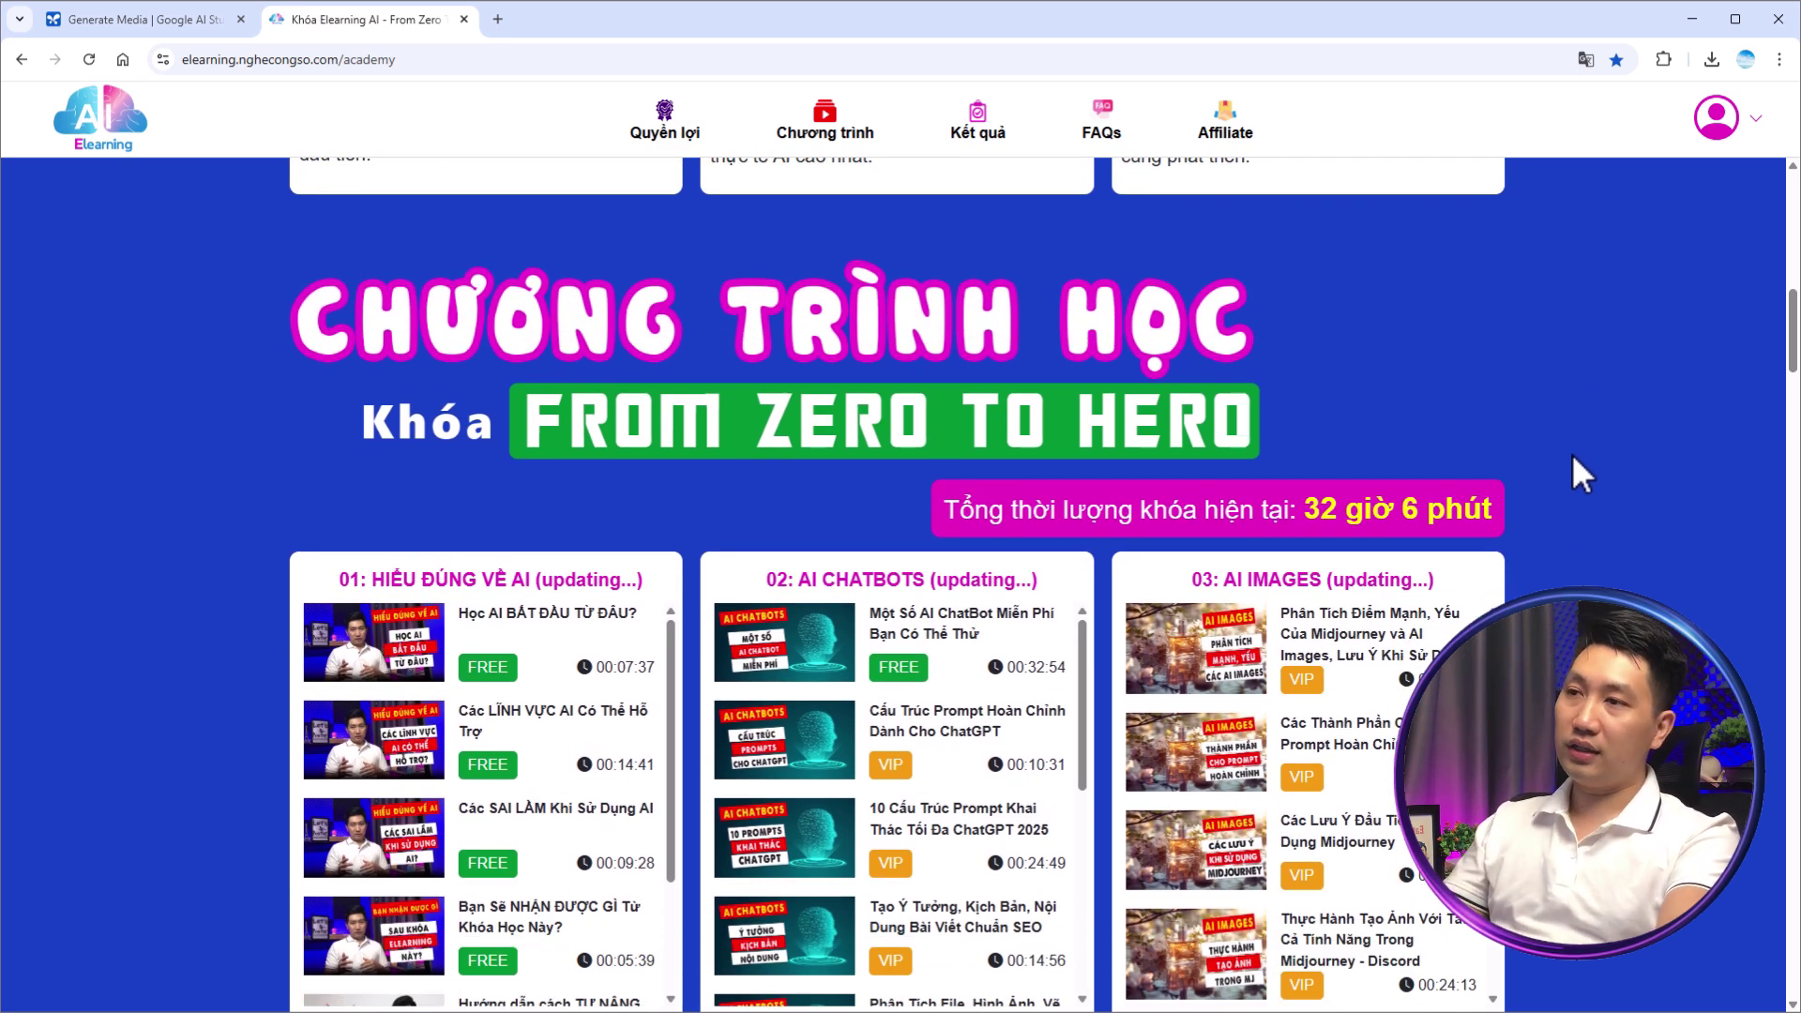
scroll(1579, 465, down, 15)
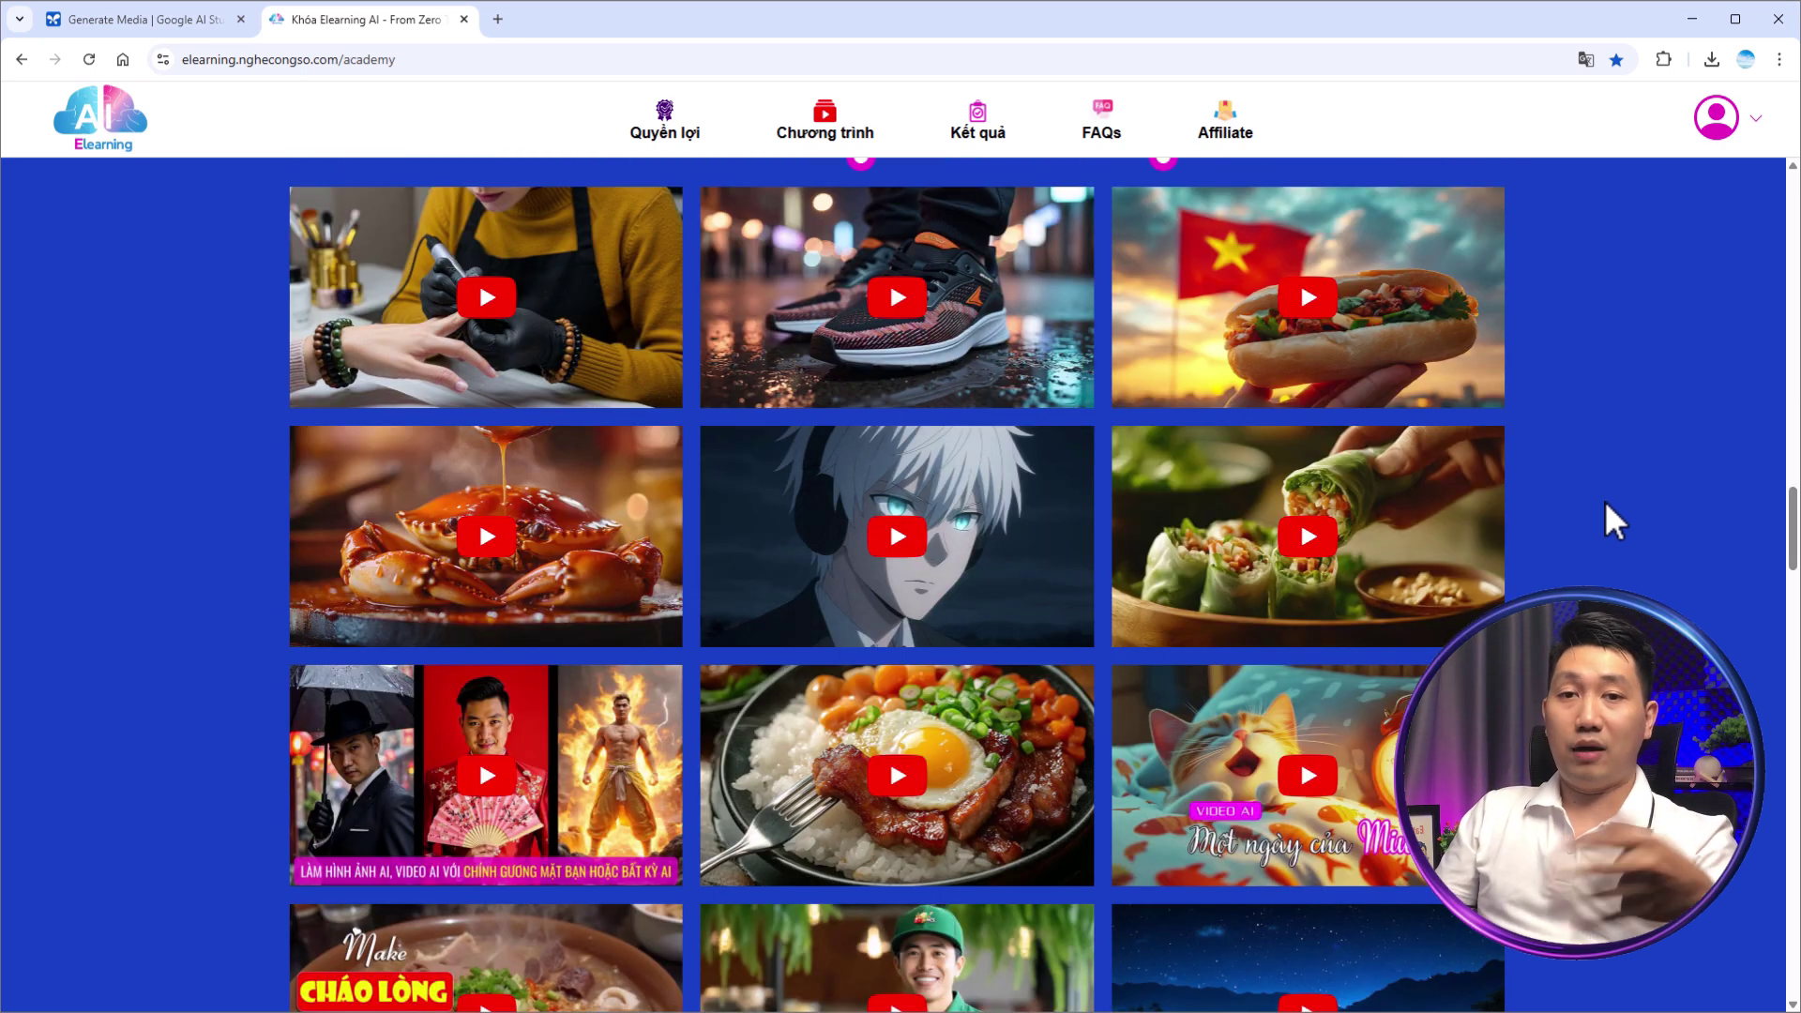